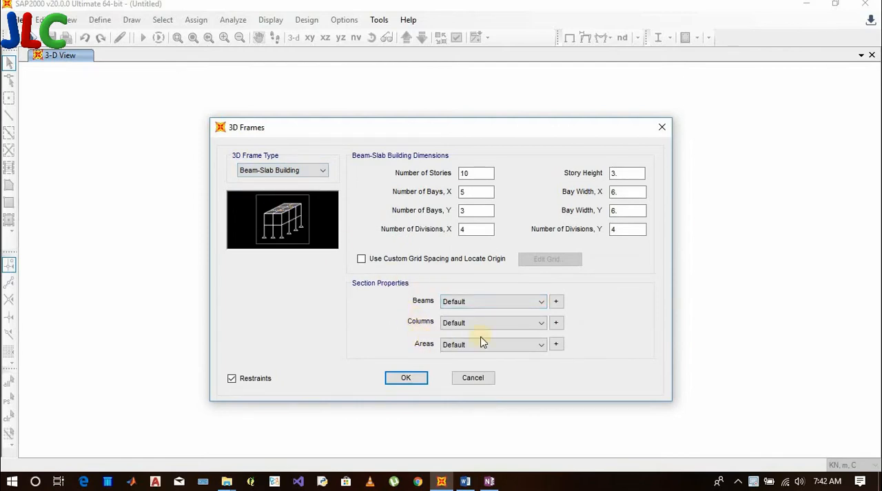
Add a new rectangular concrete frame section for the beams and name it Beam M20
left_click(556, 303)
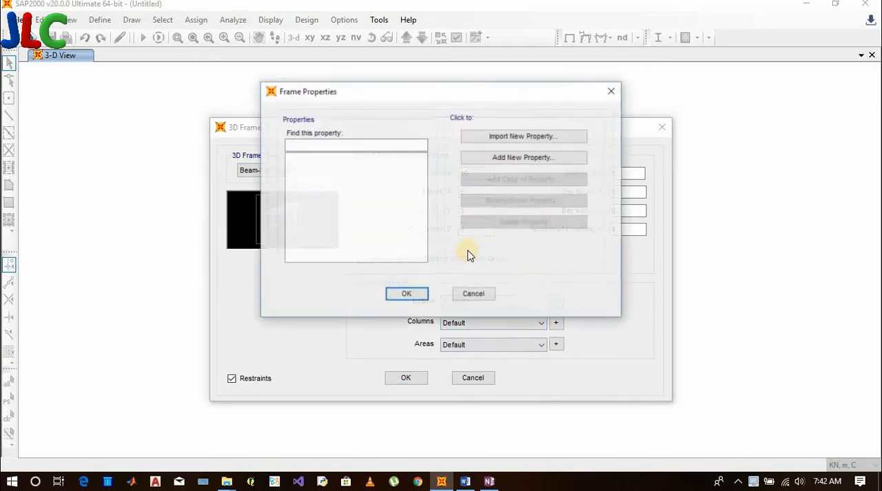
left_click(514, 157)
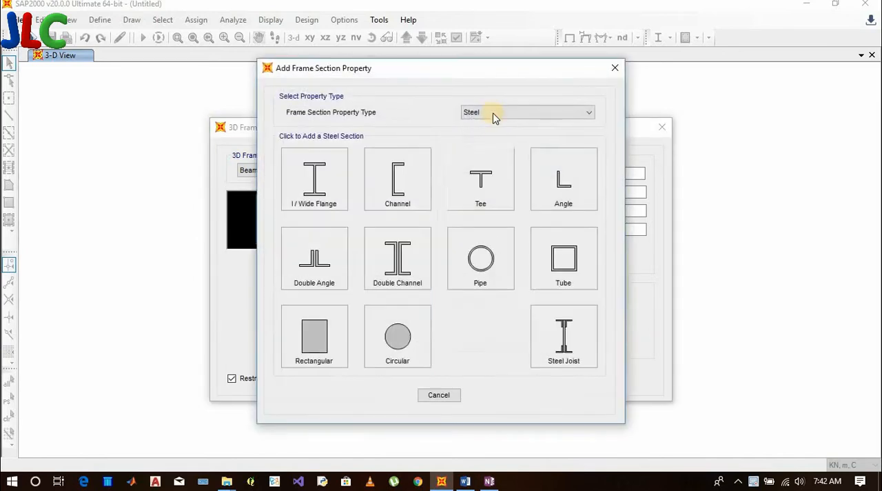
left_click(494, 113)
left_click(491, 142)
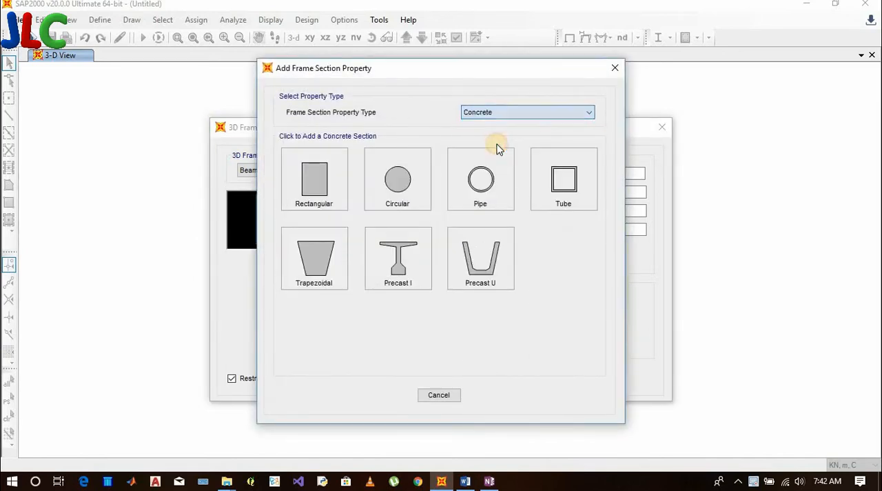
left_click(311, 182)
left_click_drag(418, 128, 335, 131)
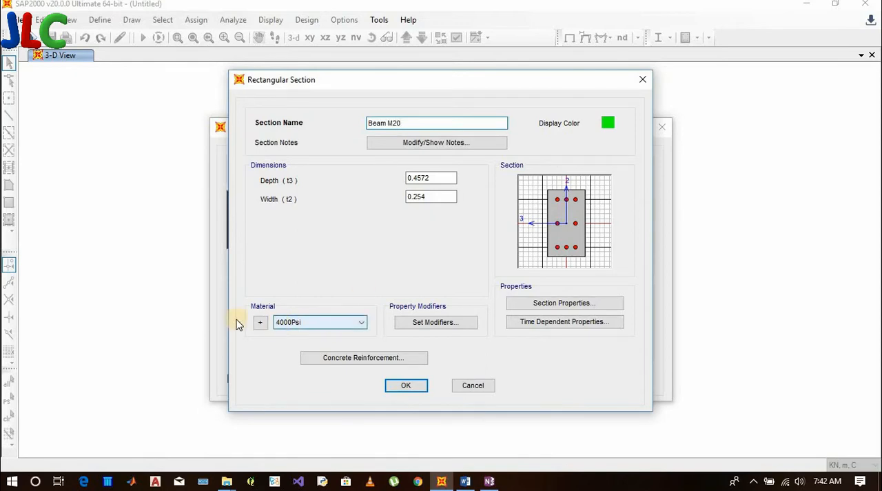
Add a new concrete material for the India region with the Indian standard and grade M20
left_click(265, 326)
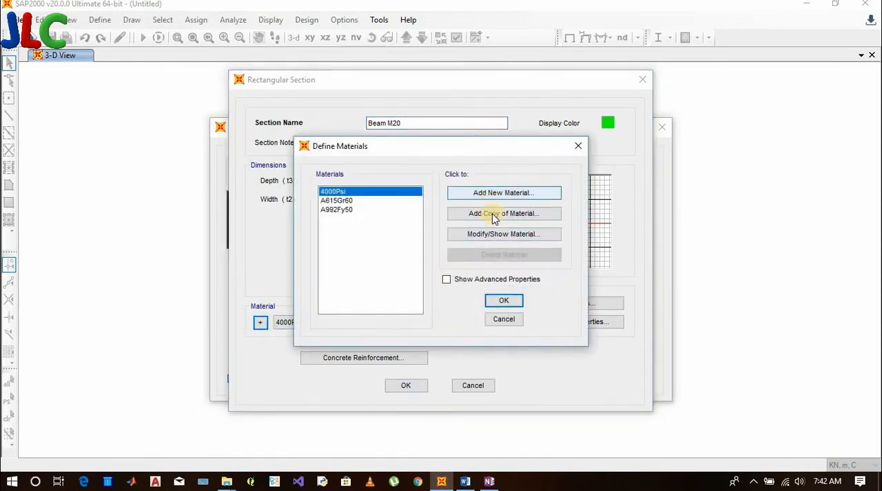
left_click(495, 195)
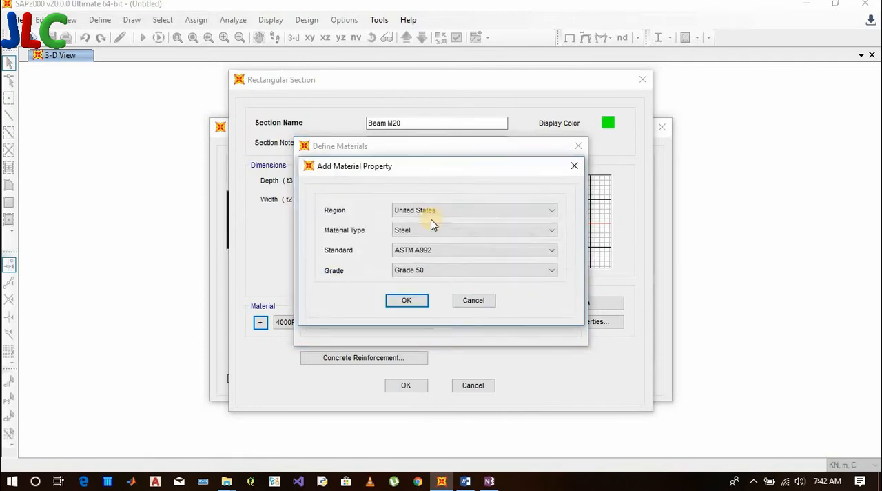
left_click(433, 211)
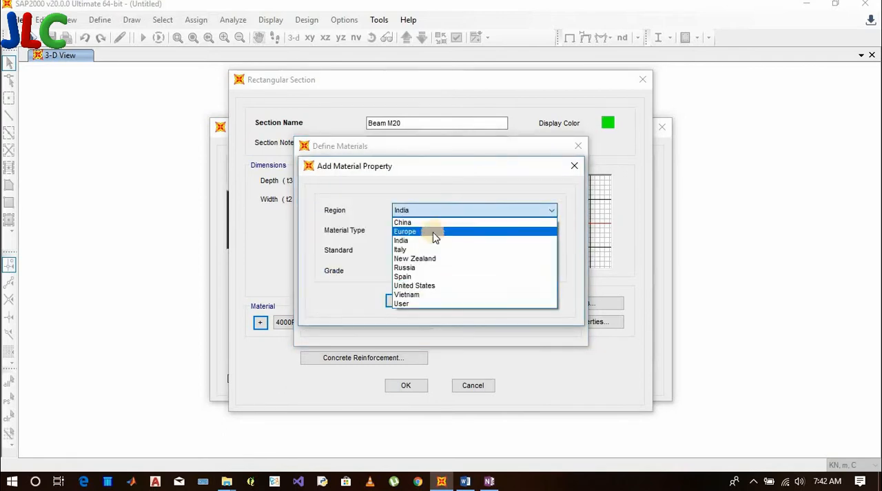
left_click(433, 240)
left_click(432, 230)
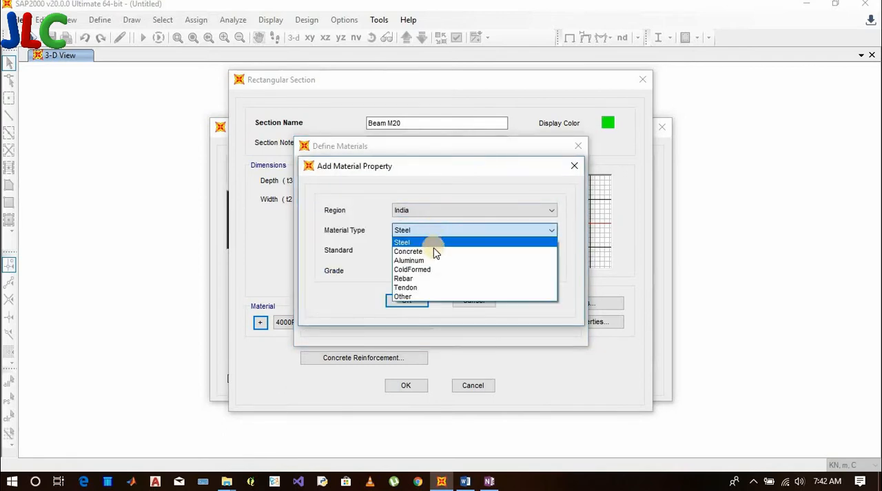
left_click(434, 250)
left_click(434, 270)
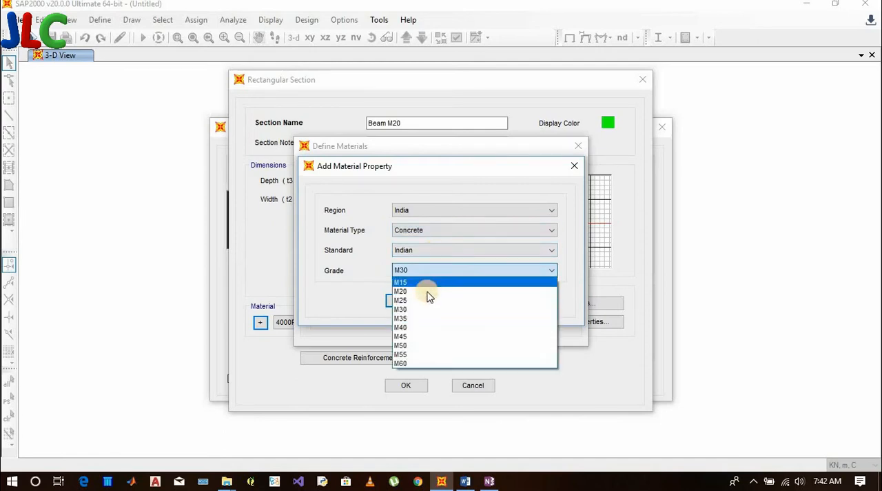
left_click(424, 294)
left_click(422, 305)
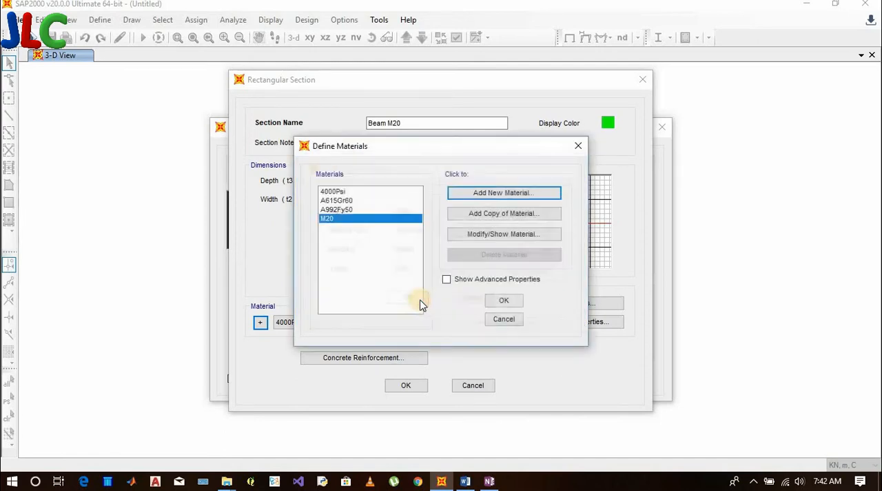
left_click(505, 303)
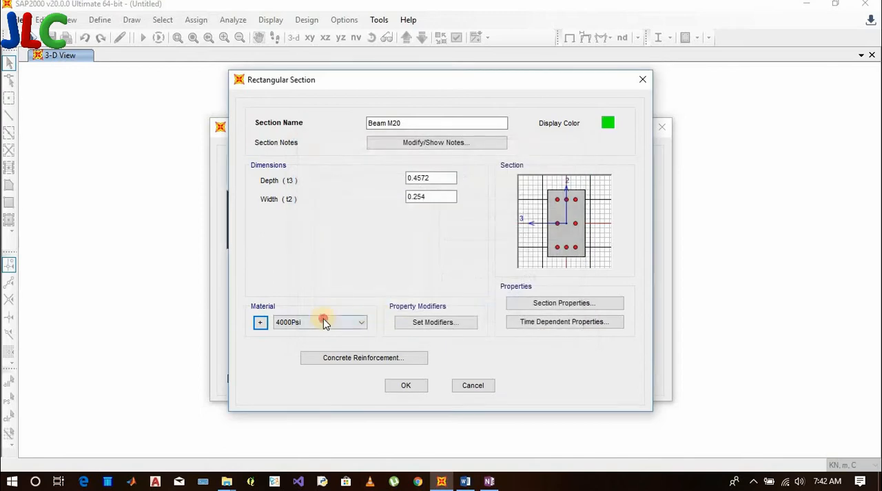
Assign material M20 to the Beam M20 section and set its reinforcement design type to Beam (M3 Design Only)
left_click(322, 321)
left_click(308, 362)
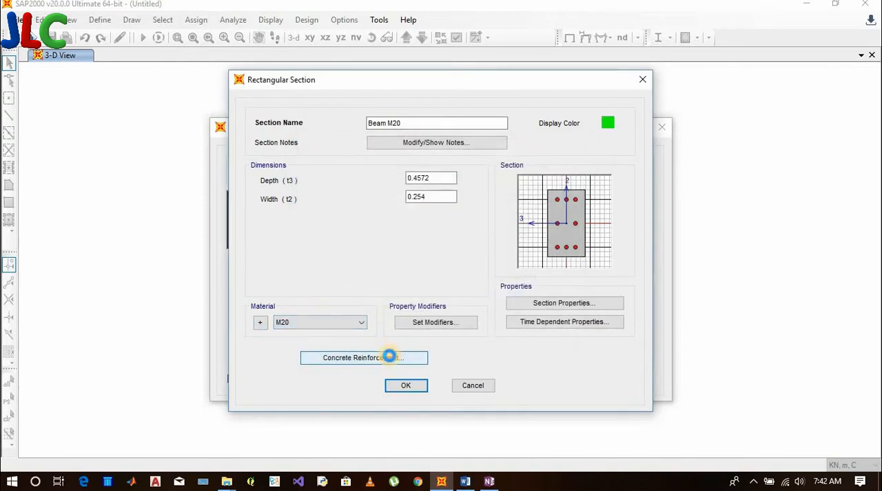
left_click(388, 357)
left_click(356, 158)
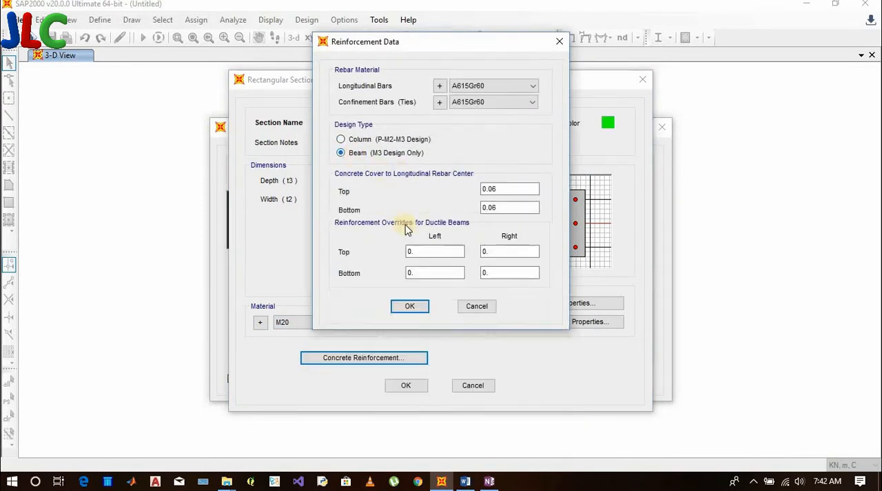
left_click(407, 306)
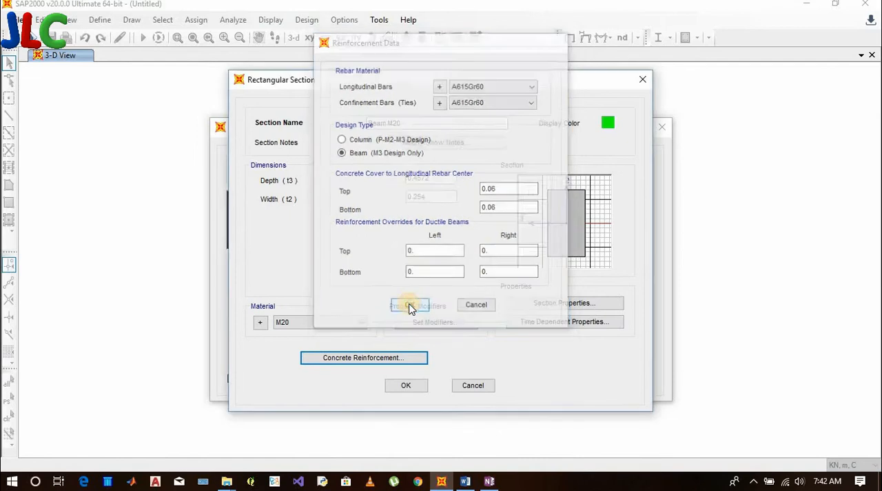
left_click(409, 386)
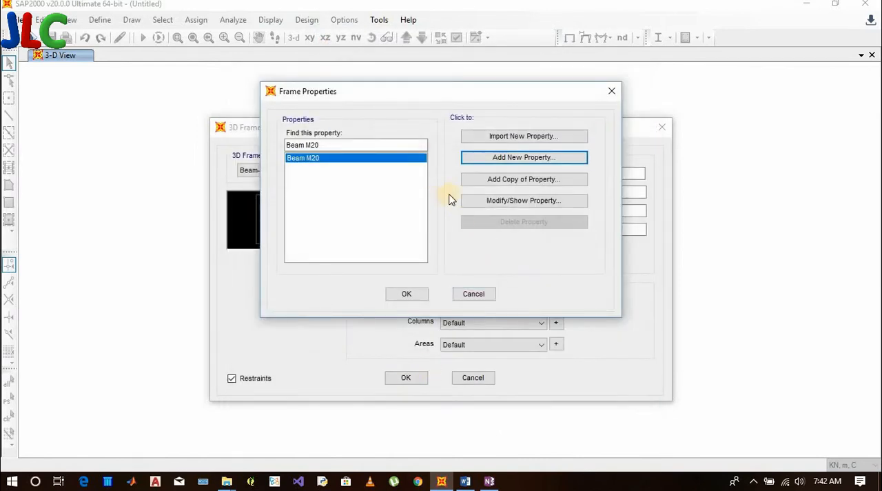
left_click(420, 295)
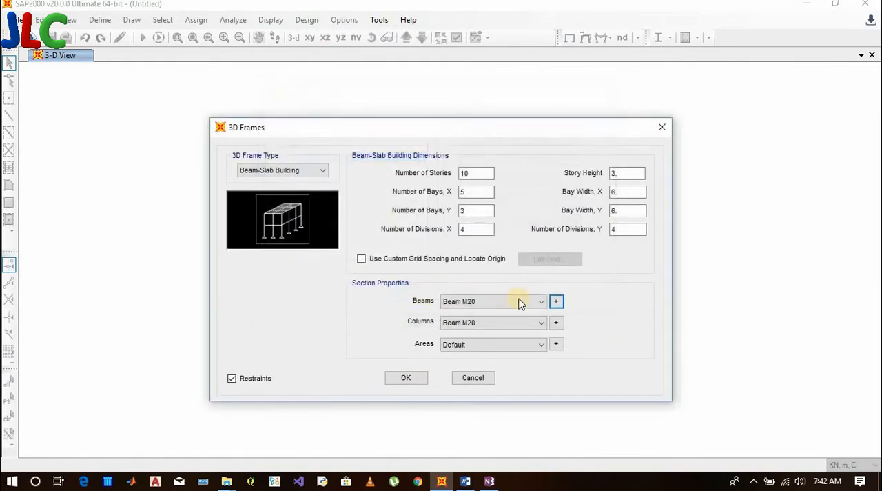
Add a new rectangular concrete frame section for the columns and name it Column
left_click(556, 323)
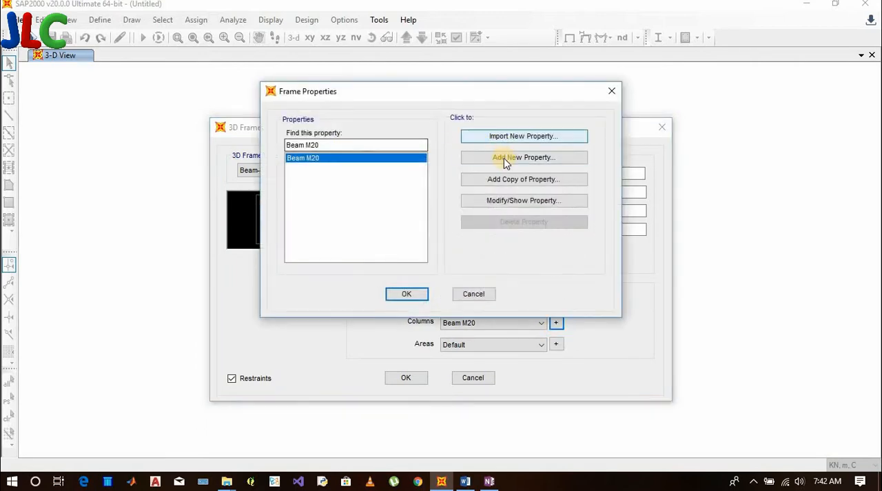
left_click(462, 164)
left_click(312, 183)
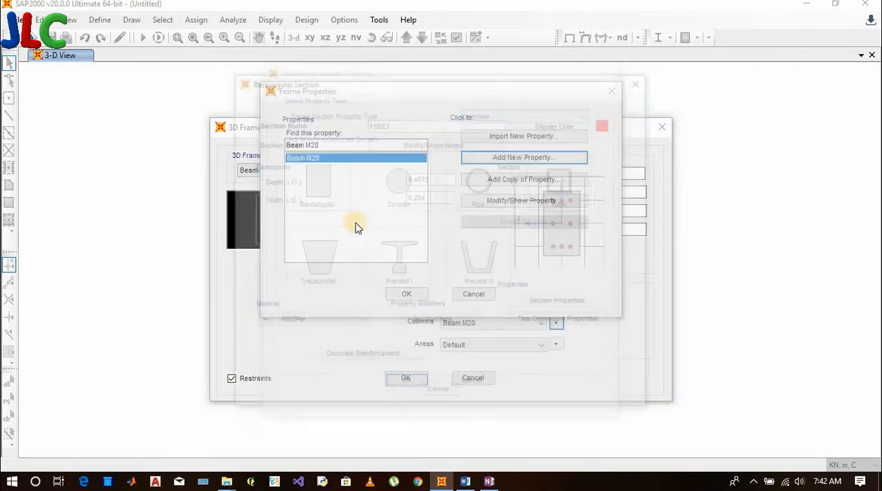
left_click_drag(416, 121, 317, 131)
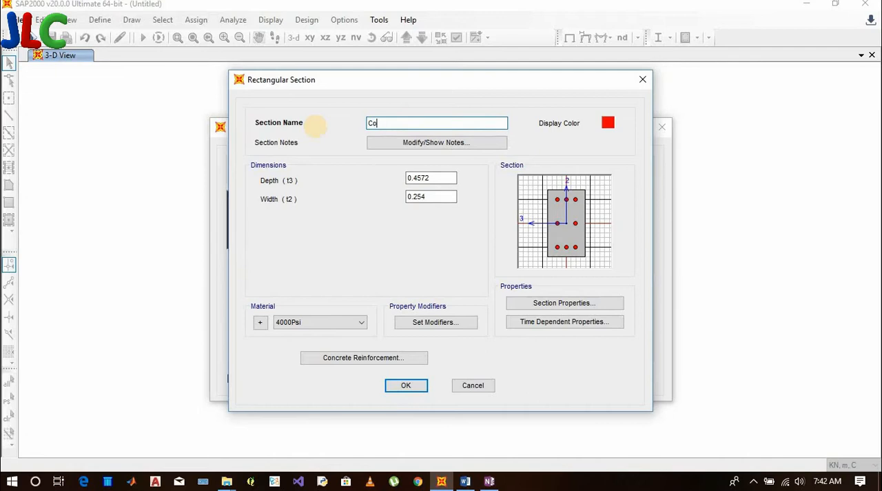
Add a new Indian concrete material of grade M30 from the column section's definition
left_click(319, 322)
left_click(255, 324)
left_click(257, 323)
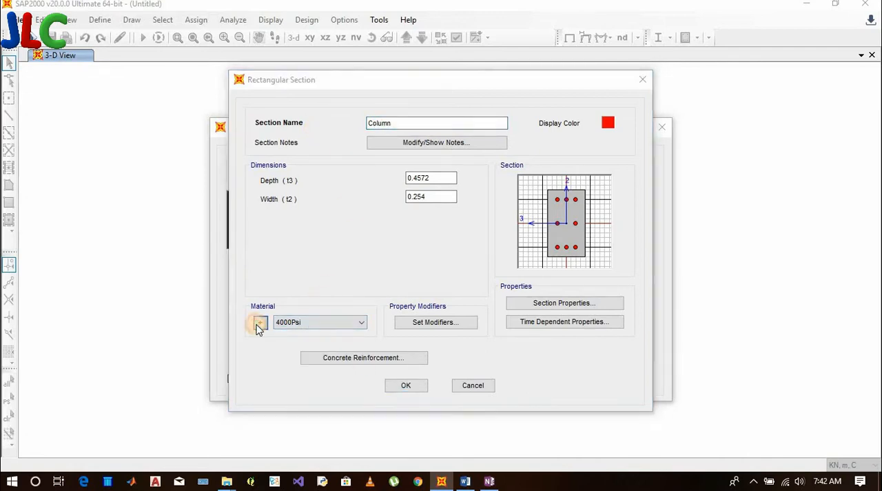
left_click(492, 195)
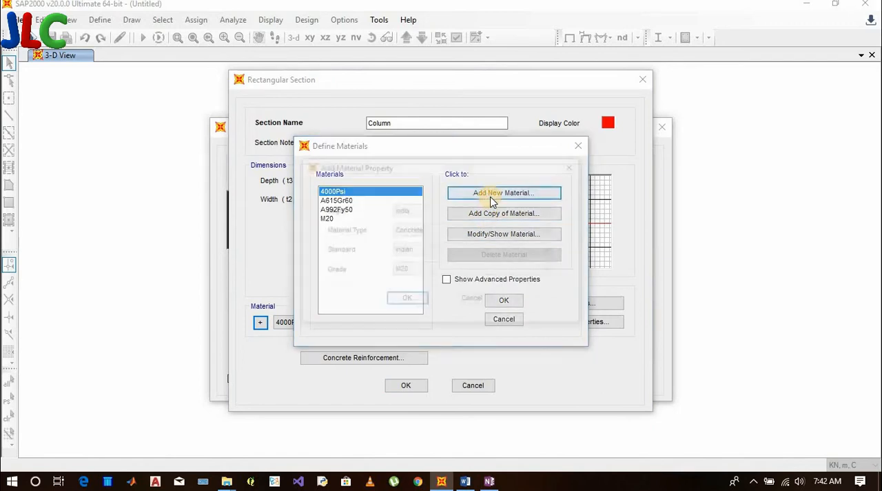
left_click(454, 271)
left_click(440, 305)
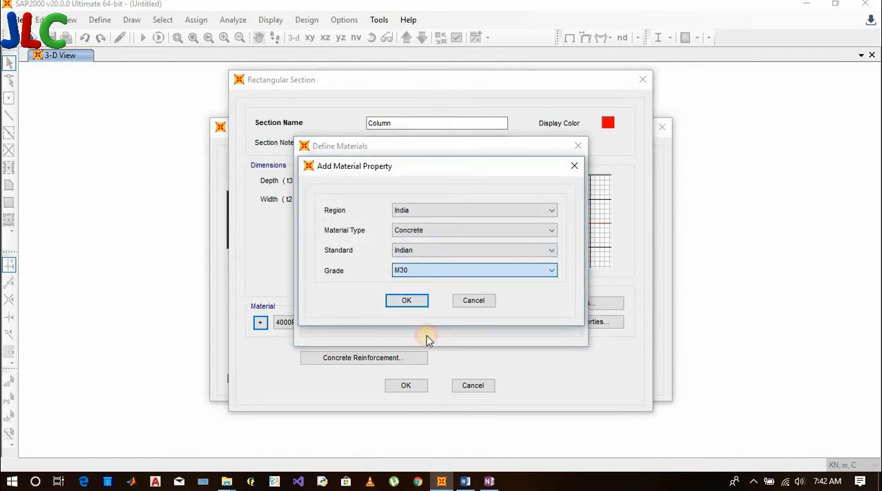
left_click(406, 301)
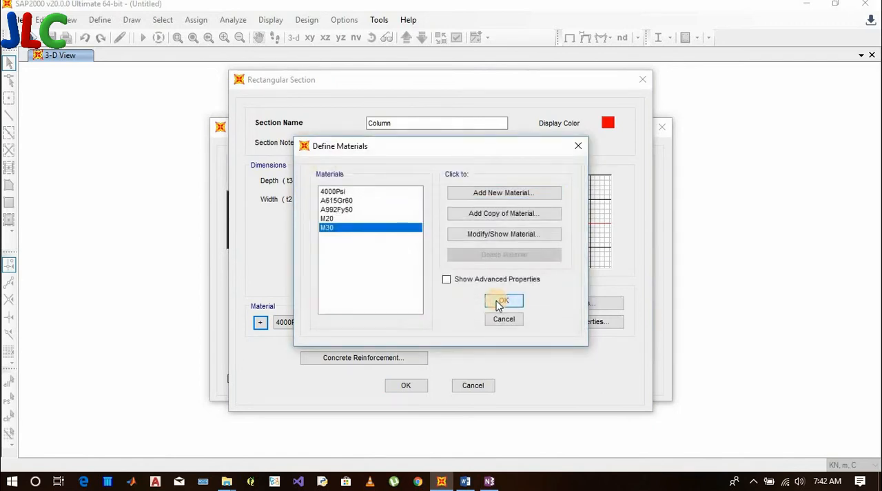
left_click(500, 303)
Assign material M30 to the Column section and accept its reinforcement data with the Column (P-M2-M3 Design) type
left_click(332, 324)
left_click(315, 369)
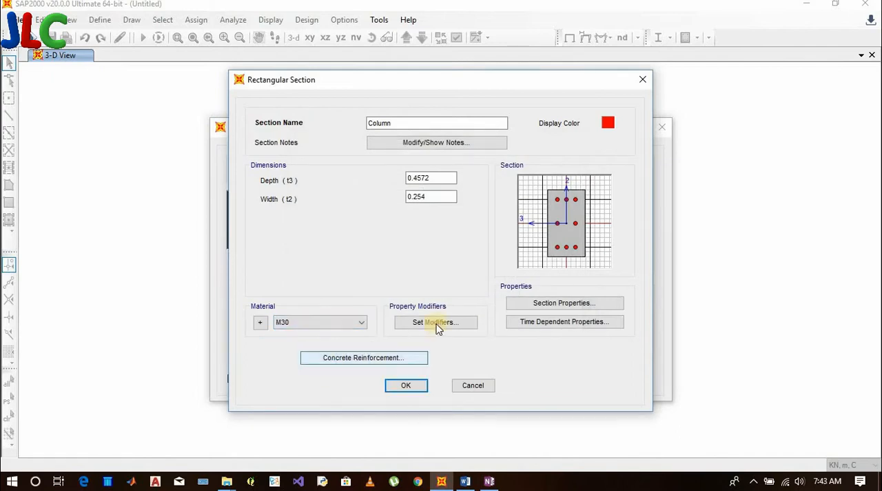
left_click(393, 357)
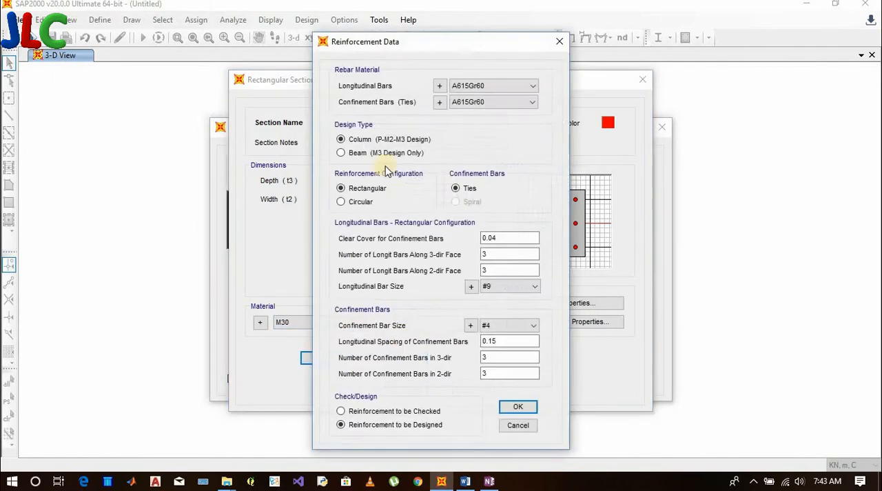
left_click(514, 407)
left_click(418, 385)
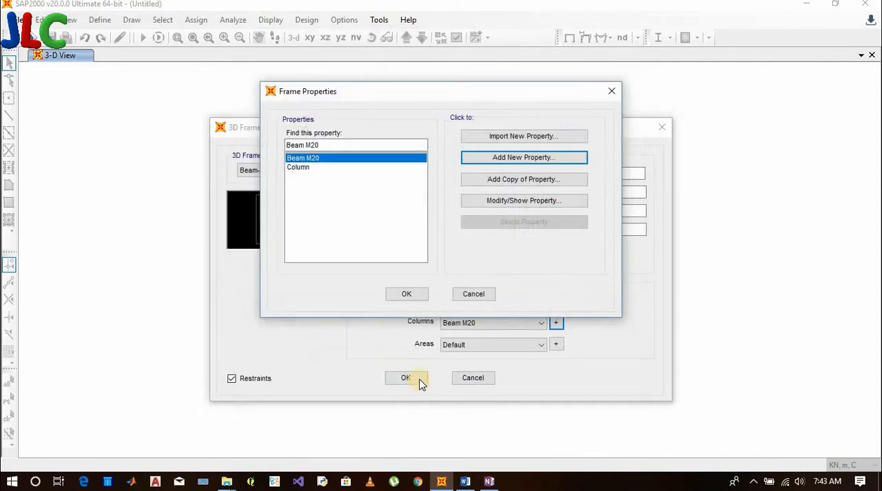
left_click(413, 294)
Assign the Column section to the 3D frame's columns
left_click(497, 324)
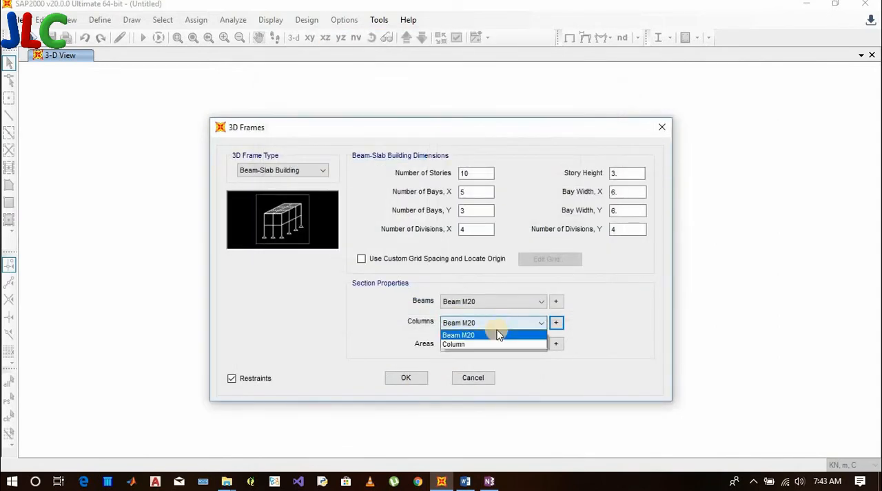
left_click(490, 344)
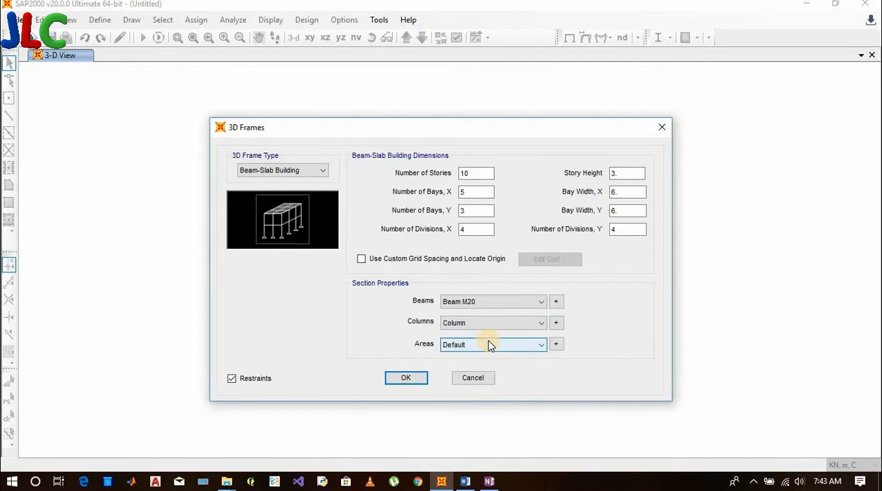
Rename the Column section to Column M30 and assign it to the 3D frame's columns
left_click(555, 323)
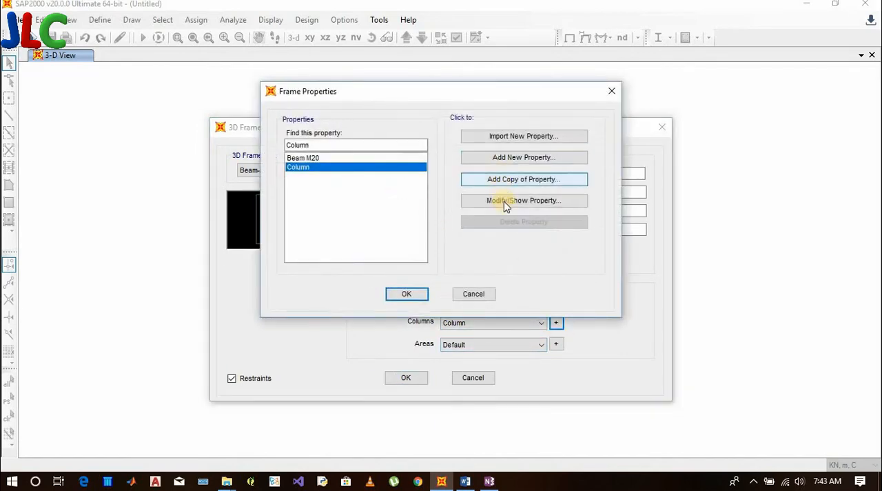
double_click(417, 164)
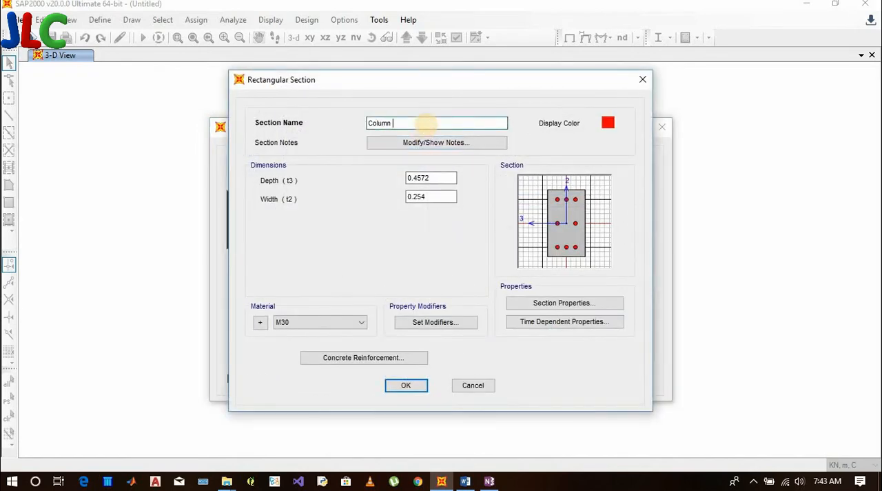
left_click(406, 384)
left_click(406, 295)
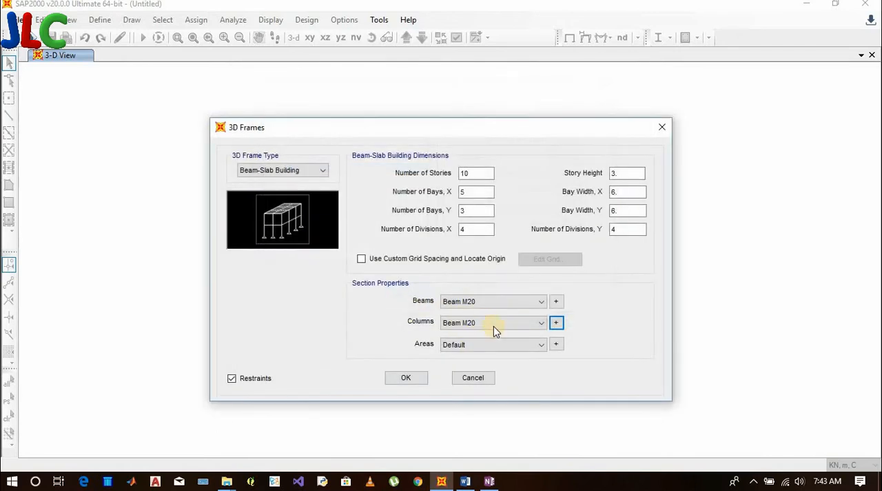
left_click(493, 324)
left_click(492, 343)
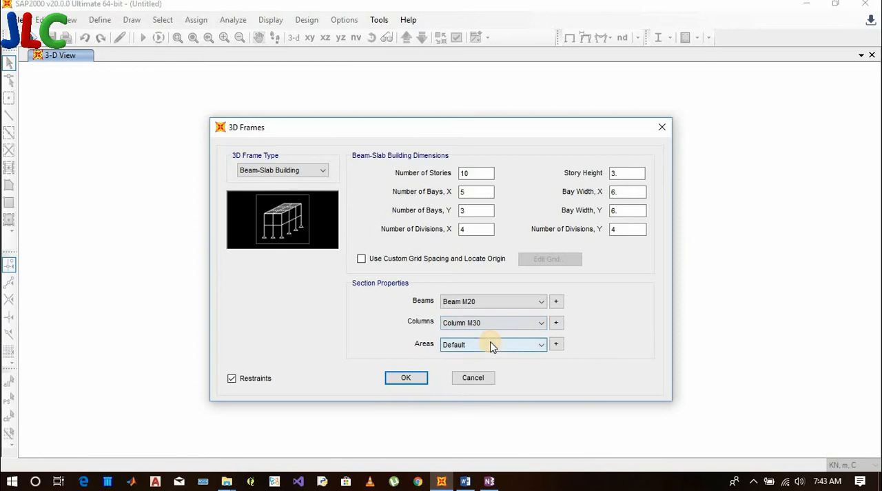
Add a new Shell area section for the 3D frame's areas and name it Slab
left_click(558, 345)
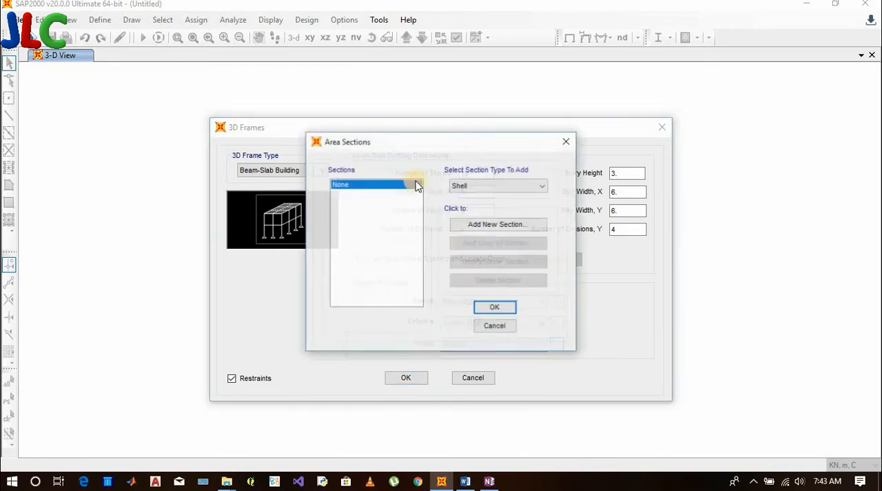
left_click(494, 223)
left_click_drag(400, 136, 305, 133)
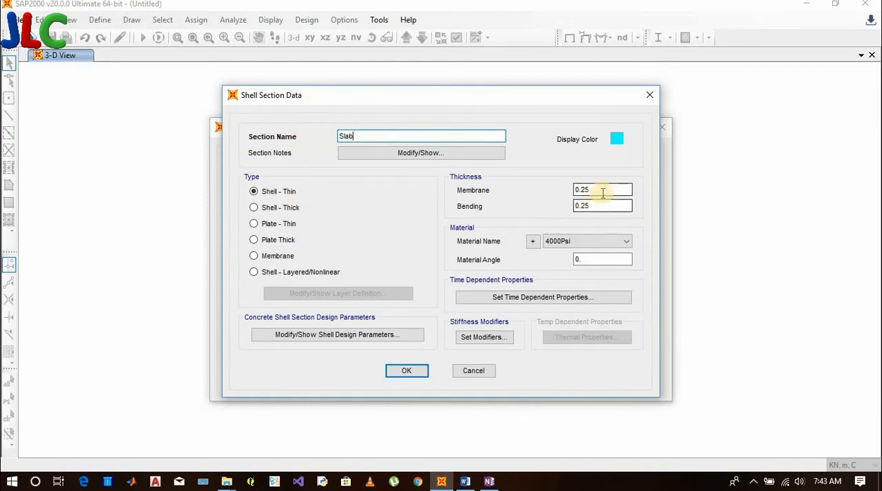
Set both the membrane and bending thickness of the Slab section to 1.5
left_click_drag(601, 190, 554, 195)
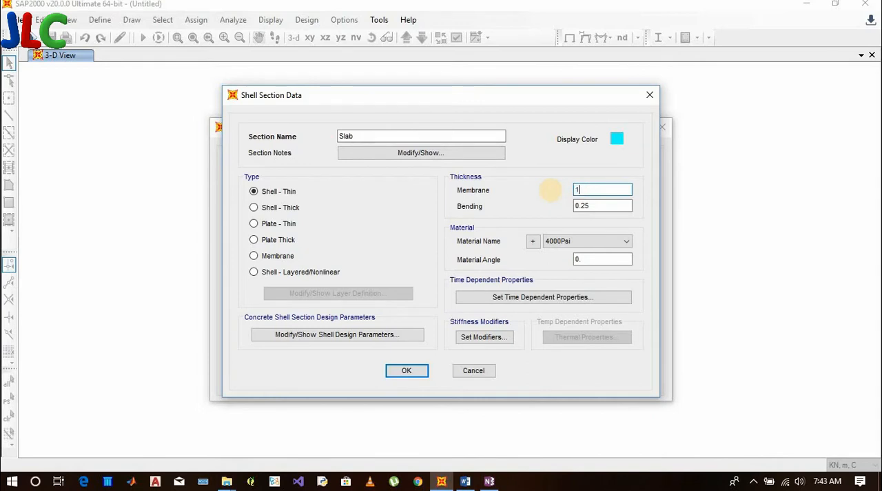
left_click_drag(599, 207, 538, 216)
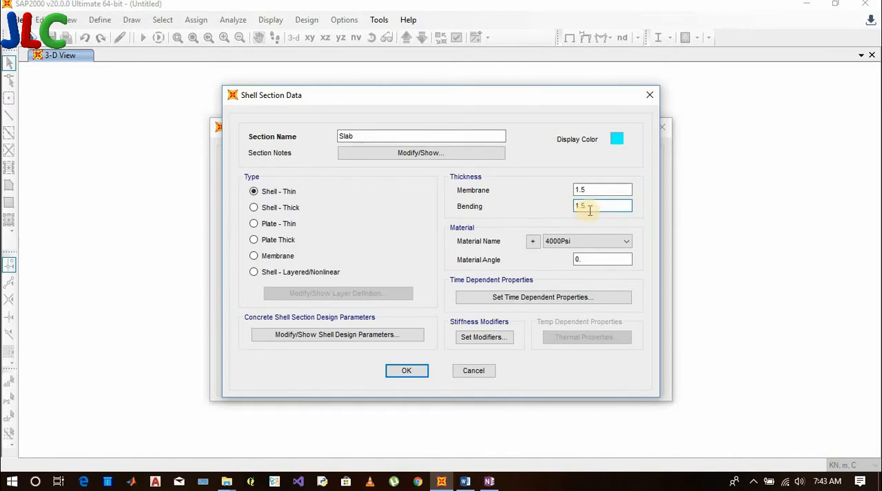
left_click(600, 189)
Assign material M20 to the Slab shell section
left_click(571, 241)
left_click(531, 243)
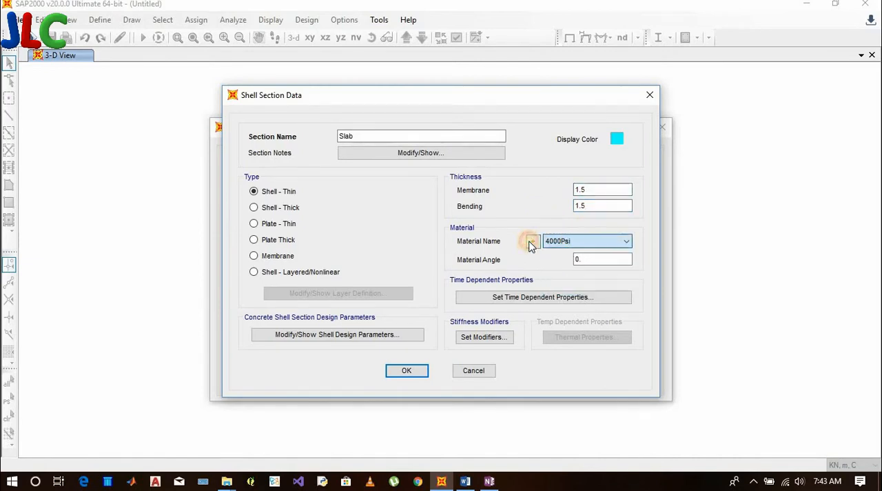
left_click(532, 244)
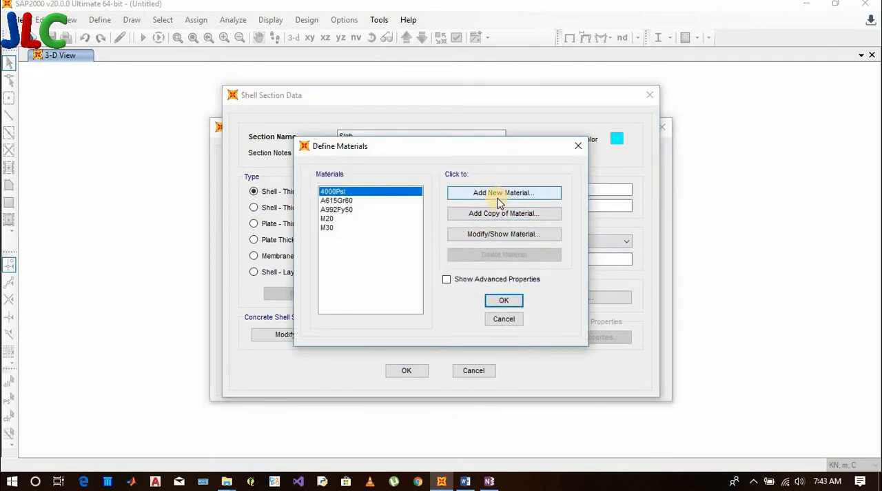
left_click(341, 219)
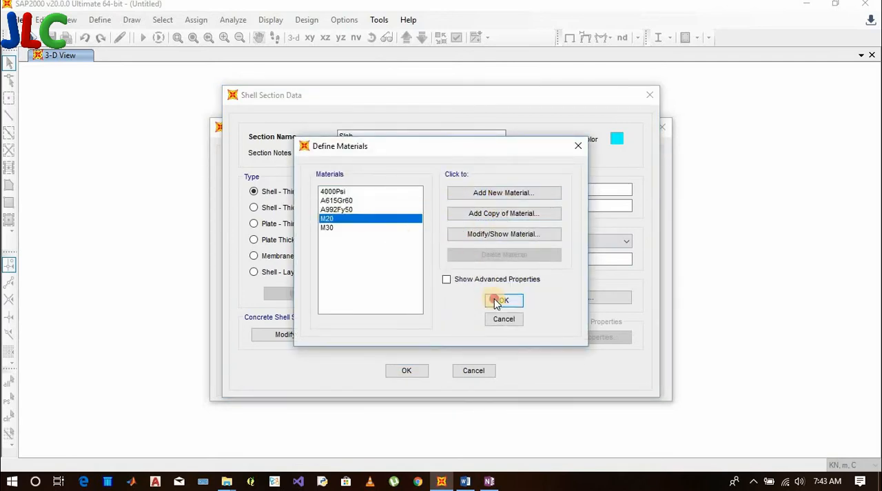
left_click(498, 302)
left_click(586, 242)
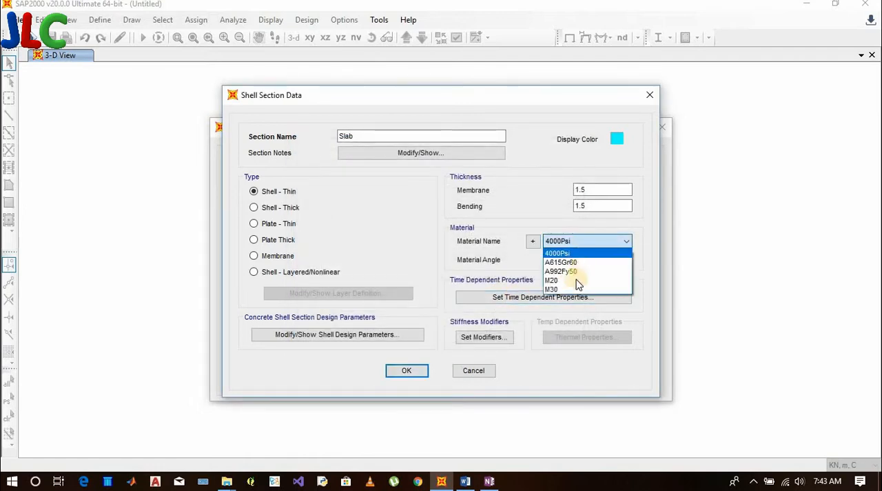
left_click(575, 280)
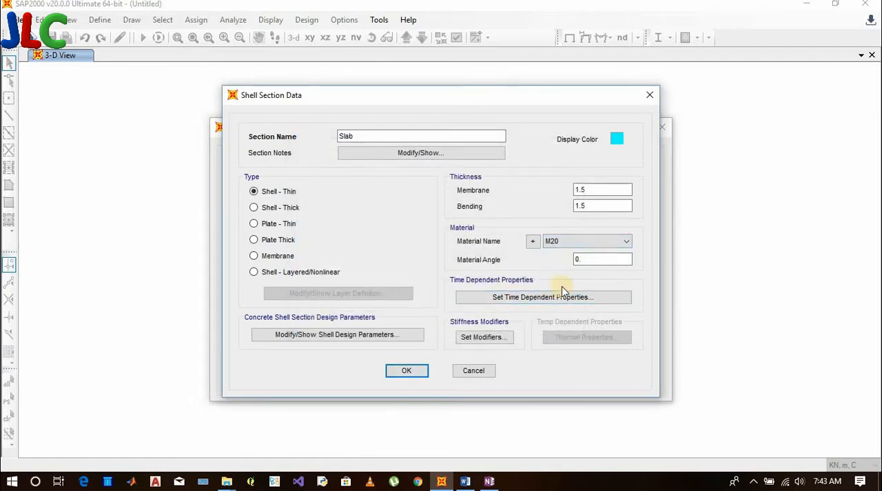
Accept the Slab section for the frame's areas and generate the 10-story beam-slab building
left_click(422, 372)
left_click(487, 308)
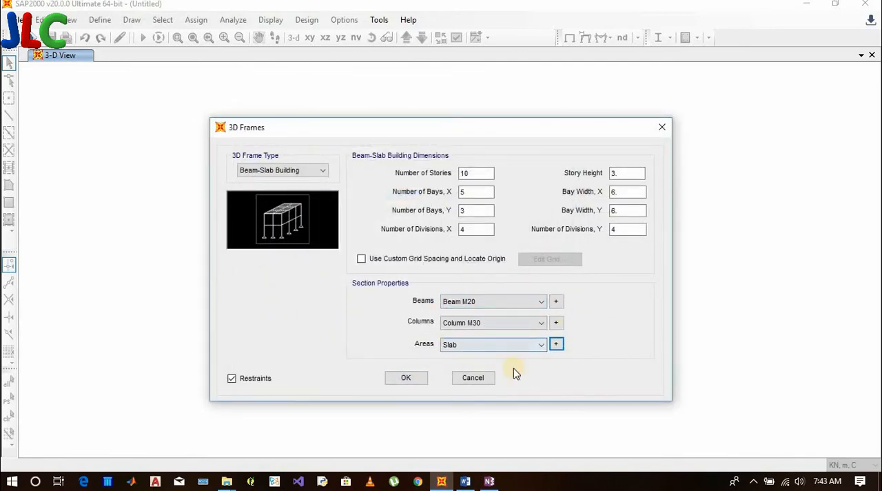
left_click(408, 378)
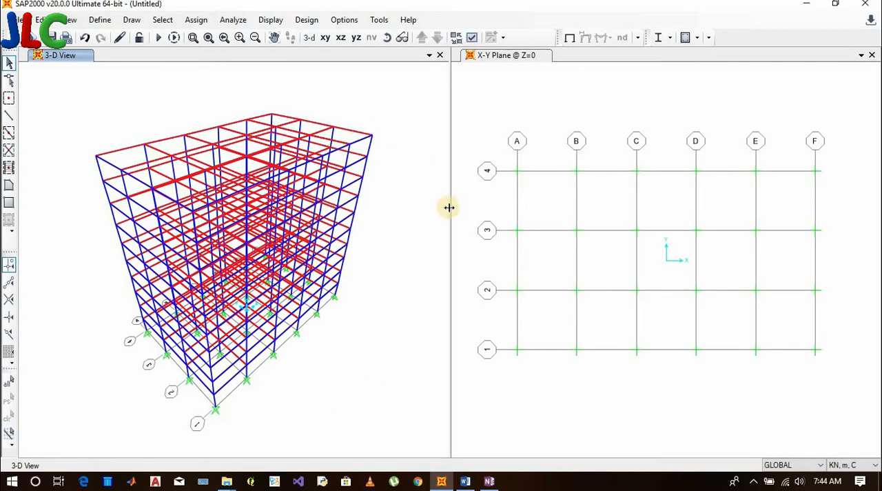
Switch to the Word document and review its list of SAP2000 select and deselect methods
left_click(465, 481)
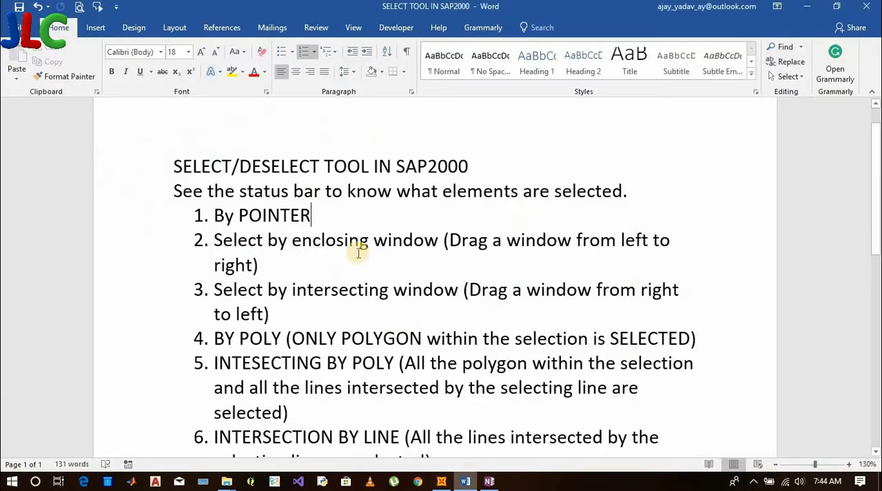
scroll(181, 176, "down", 5)
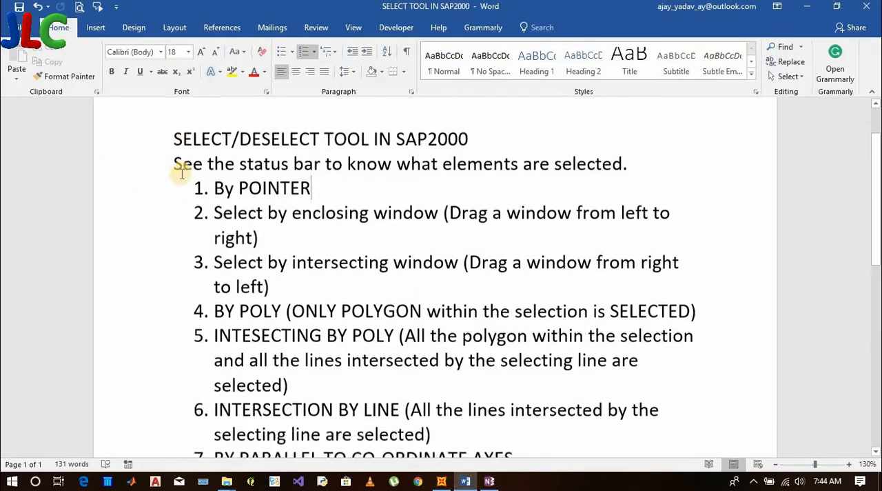
scroll(386, 358, "down", 2)
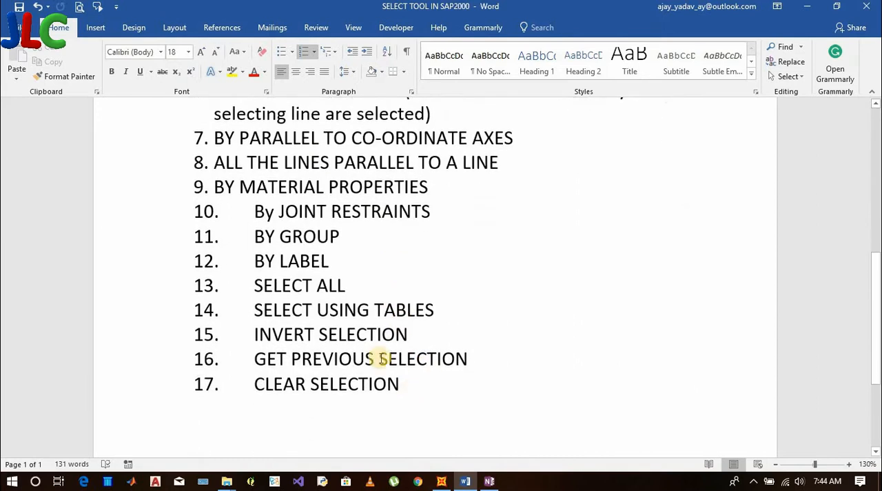
scroll(345, 279, "up", 6)
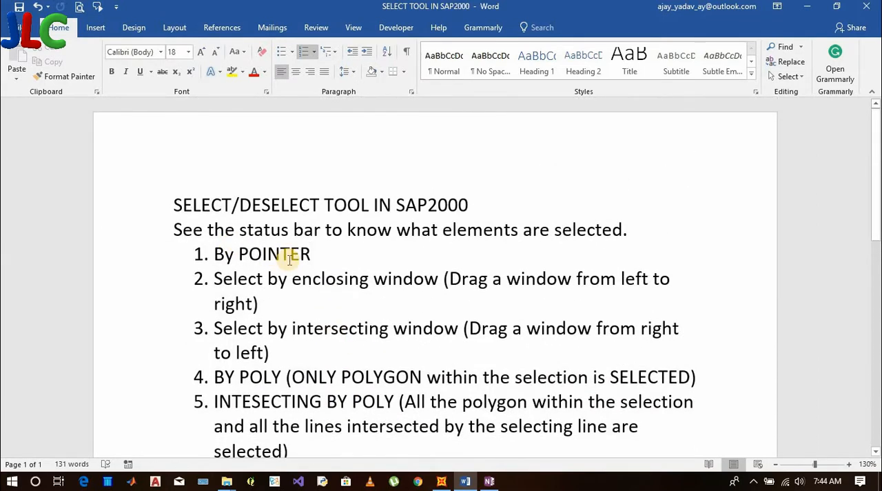
scroll(288, 255, "down", 8)
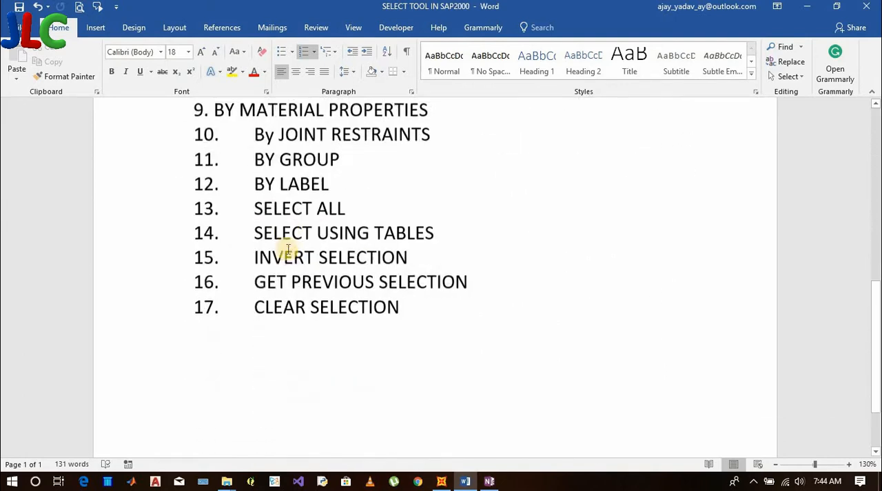
scroll(289, 248, "up", 8)
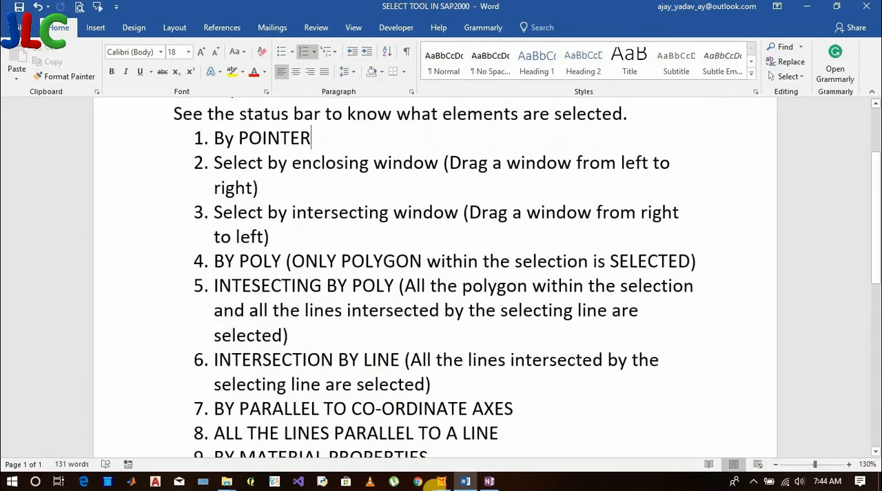
Return to SAP2000 and look through the available selection methods, including Pointer/Window
left_click(439, 481)
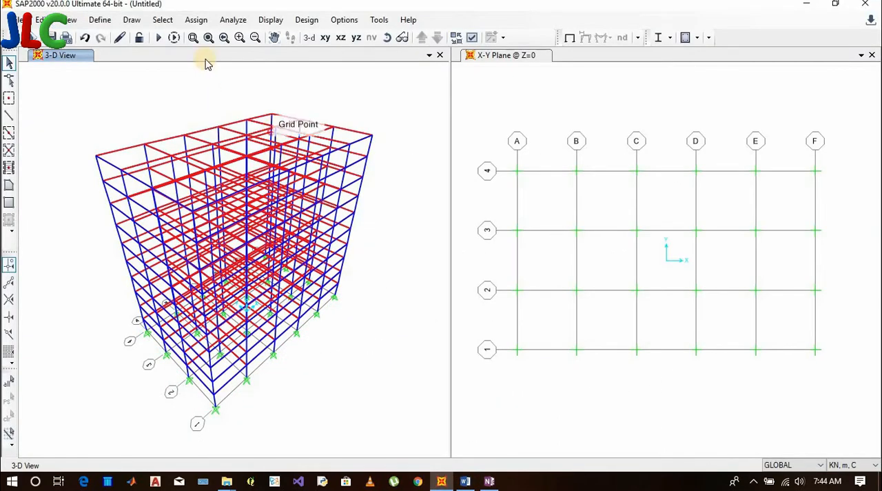
left_click(164, 22)
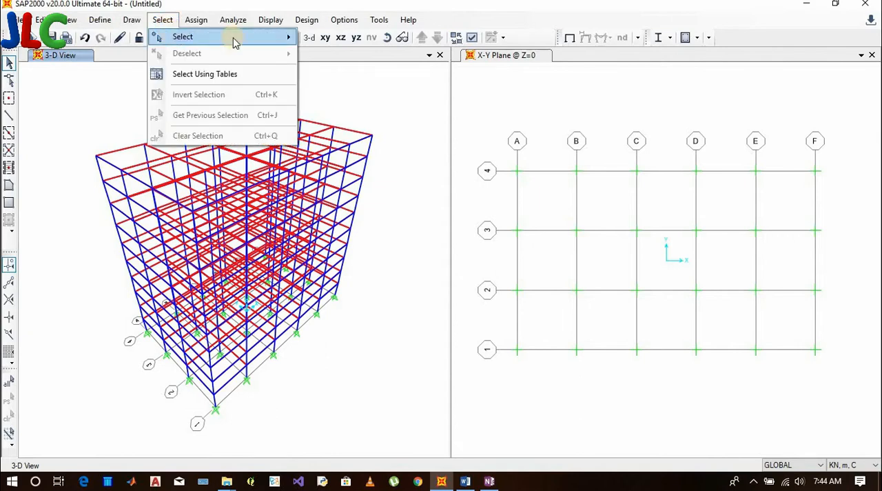
mouse_move(232, 38)
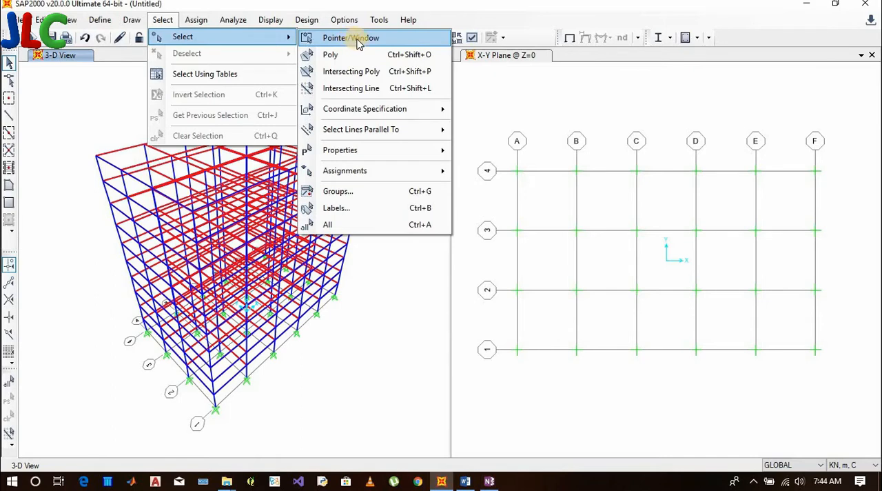
Highlight the By POINTER entry in the Word list of selection methods and return to the SAP2000 model
left_click(465, 481)
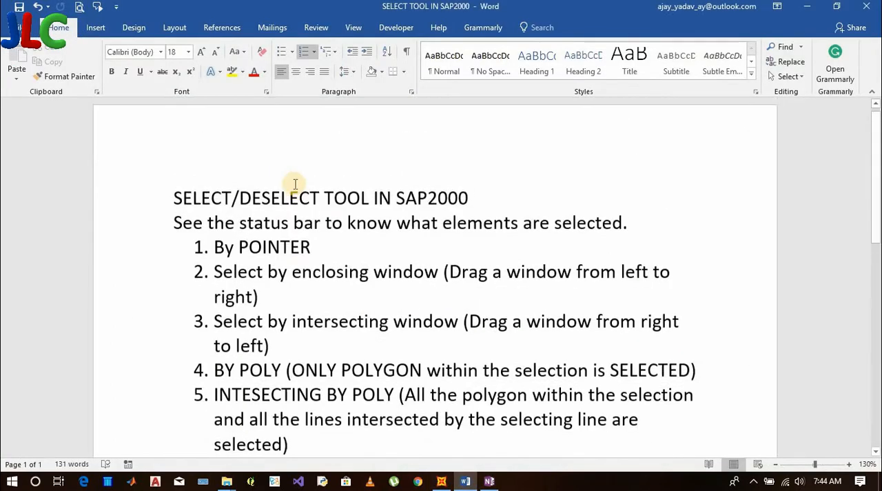
scroll(275, 184, "down", 2)
left_click_drag(214, 177, 331, 183)
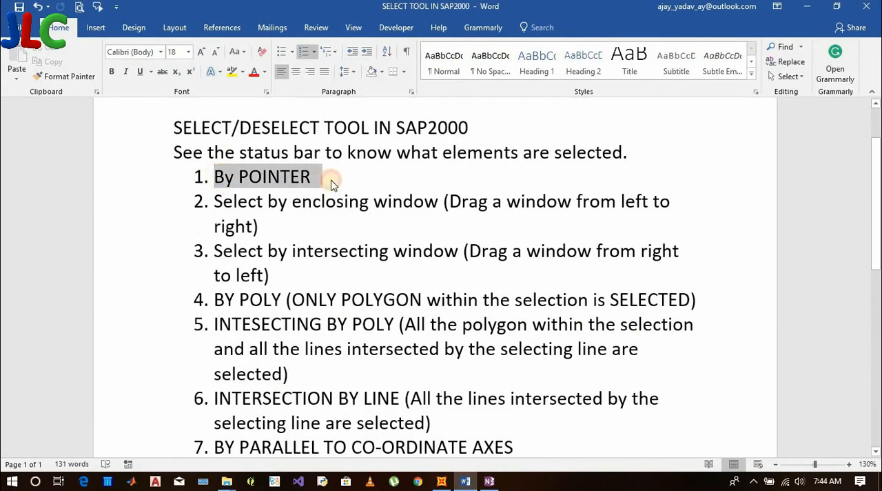
left_click(807, 6)
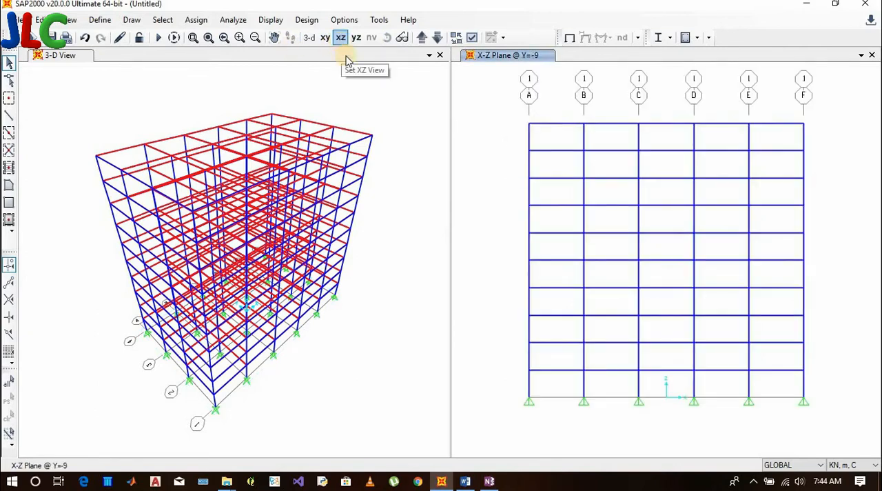
In the X-Z elevation at Y=-9, individually select the four members enclosing top-story bay B-C and a lower beam in bay C-D, and clear the selection
left_click(610, 124)
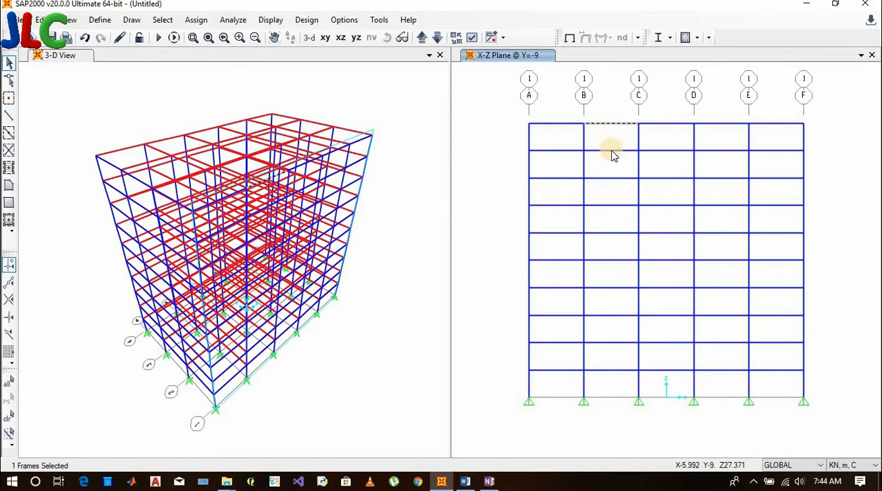
left_click(612, 151)
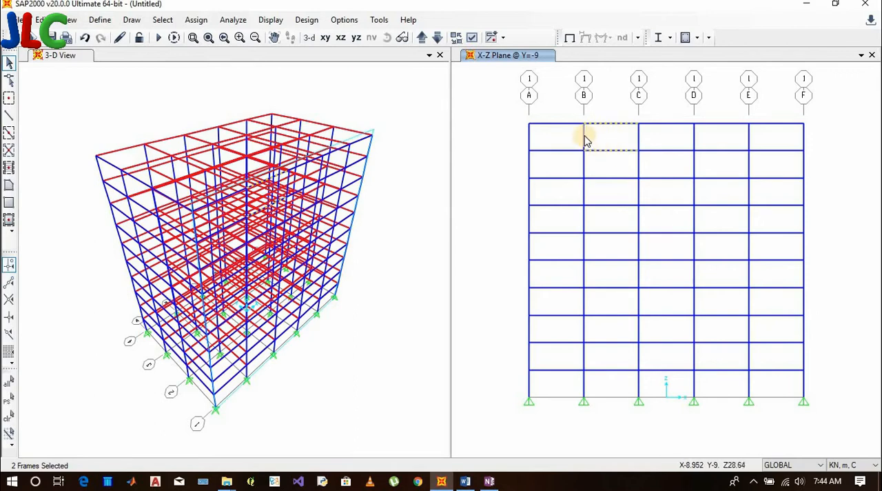
left_click(584, 140)
left_click(637, 138)
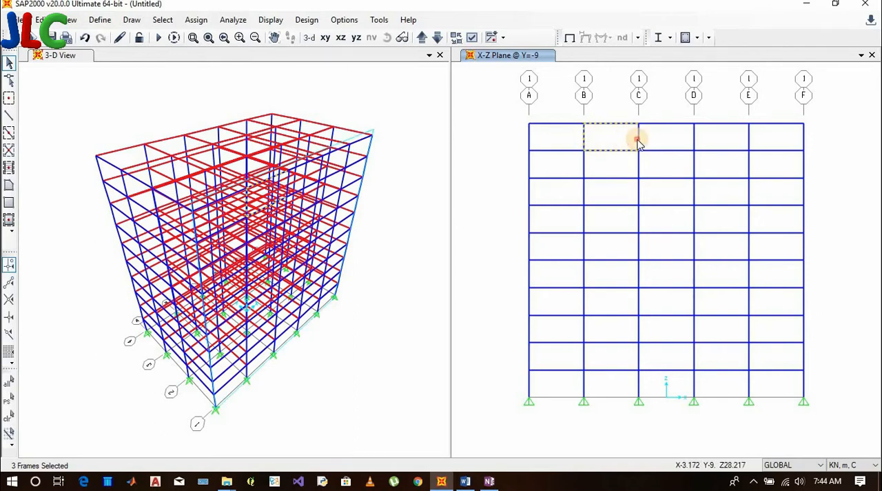
left_click(670, 178)
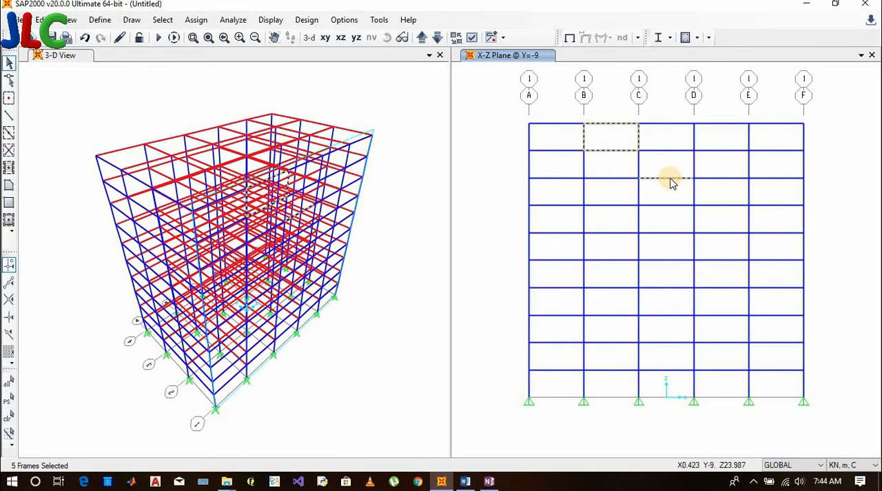
key("ctrl+q")
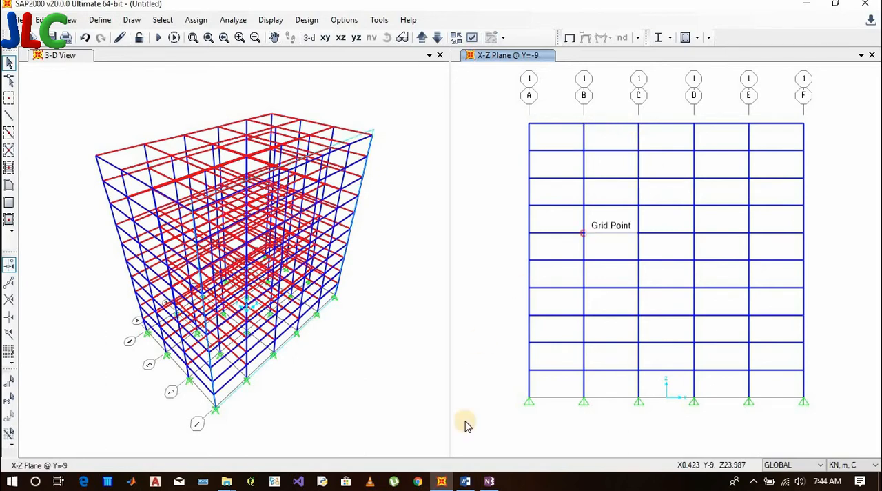
Highlight the "Select by enclosing window" entry in the Word document and switch back to SAP2000
left_click(467, 482)
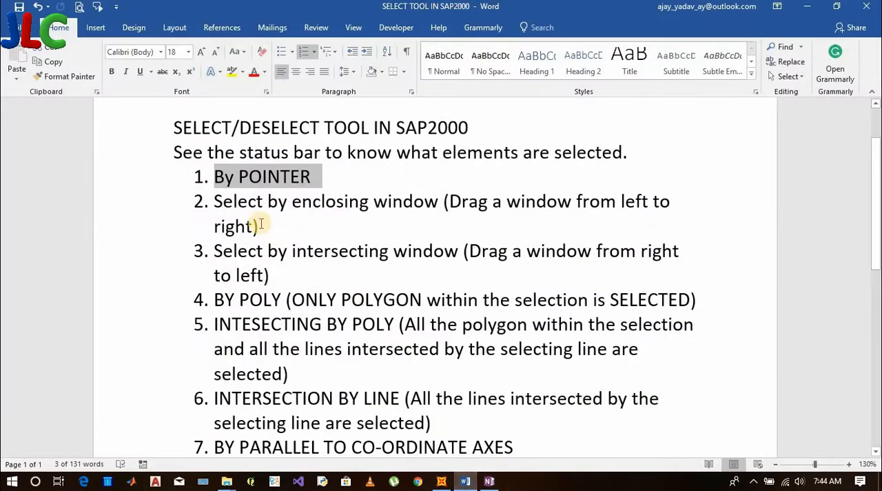
left_click_drag(215, 201, 479, 209)
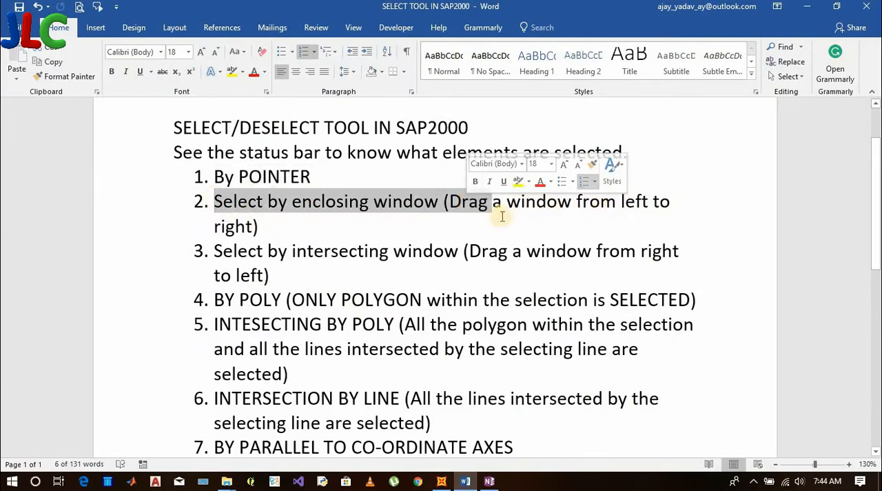
left_click(441, 481)
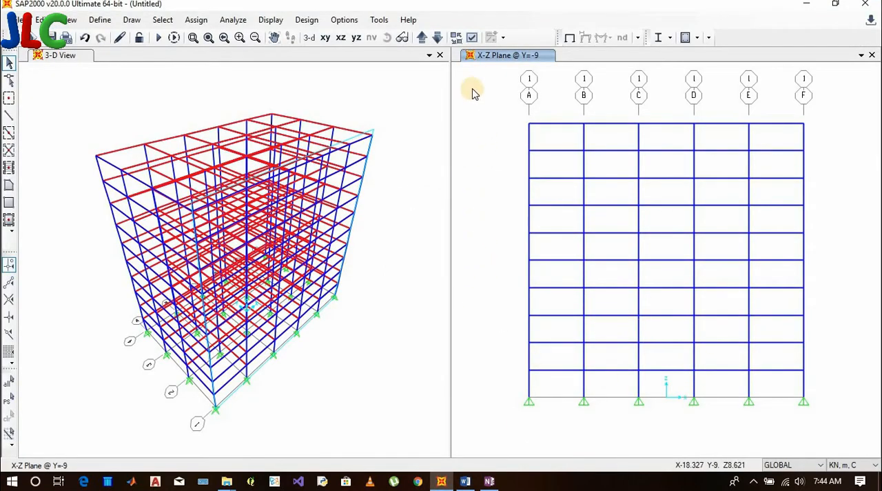
Use an enclosing window in the X-Z elevation to select the top three stories, and separately only the top story, clearing each selection
left_click_drag(473, 88, 835, 217)
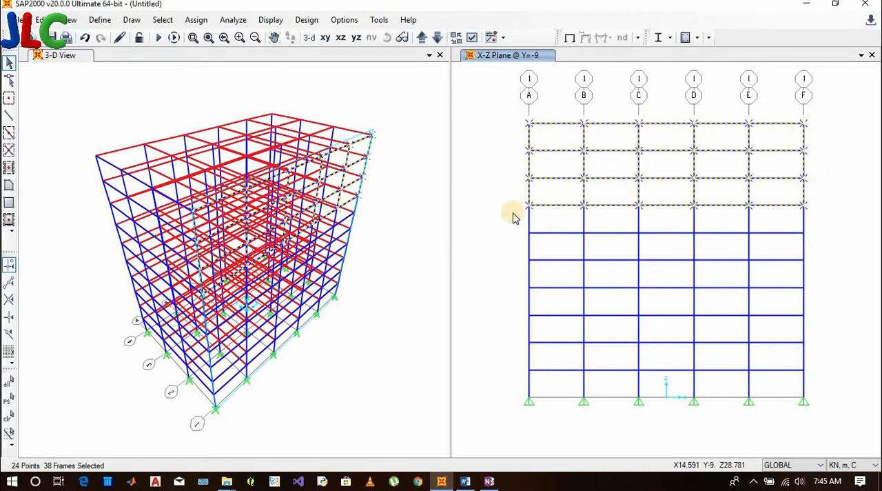
left_click(490, 102)
left_click_drag(492, 103, 836, 163)
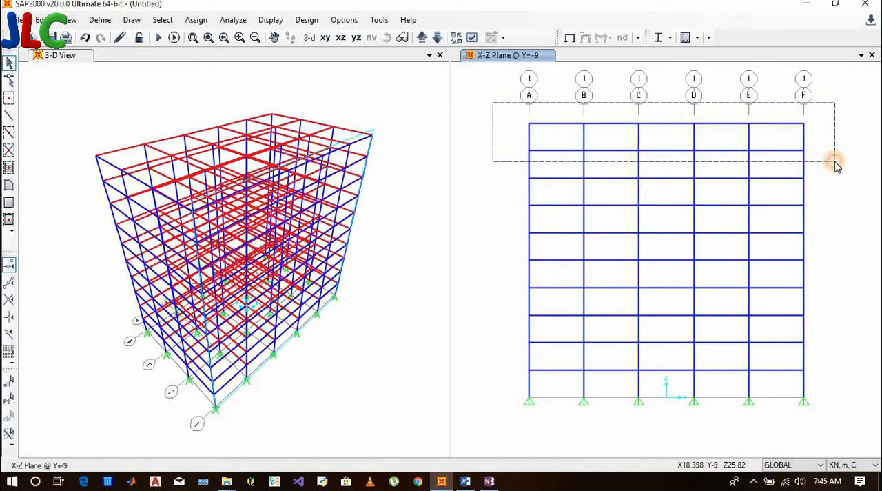
mouse_move(832, 163)
left_mouse_down()
mouse_move(814, 153)
mouse_move(819, 128)
mouse_move(831, 165)
mouse_move(815, 171)
mouse_move(830, 170)
mouse_move(823, 131)
mouse_move(841, 170)
left_mouse_up()
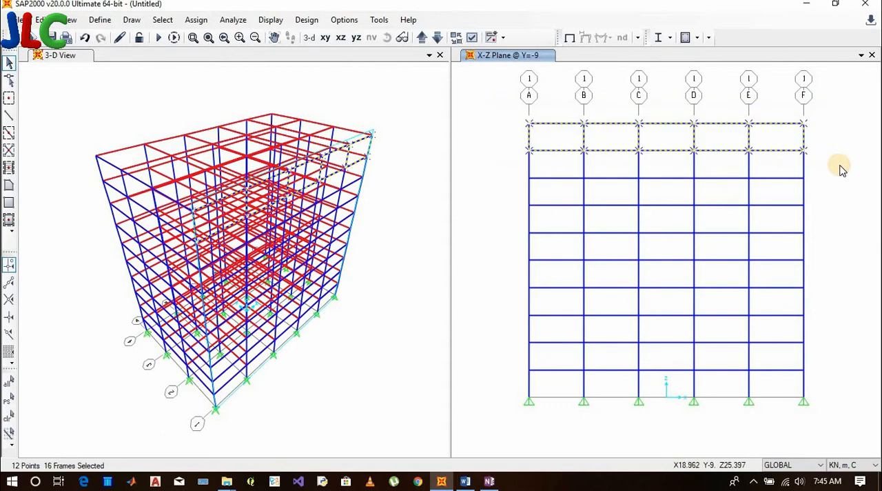
key("ctrl+q")
Highlight the "Select by intersecting window" entry in the Word document and switch back to the SAP2000 elevation
left_click(466, 481)
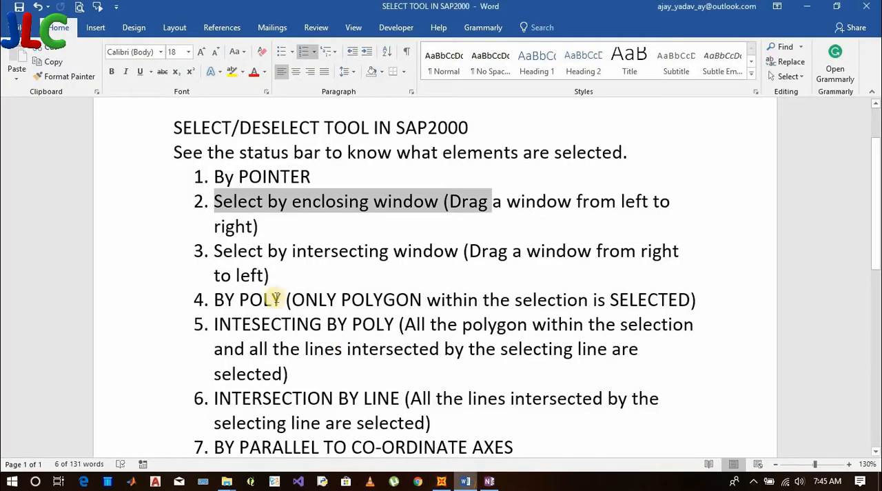
left_click(253, 227)
left_click_drag(214, 251, 461, 251)
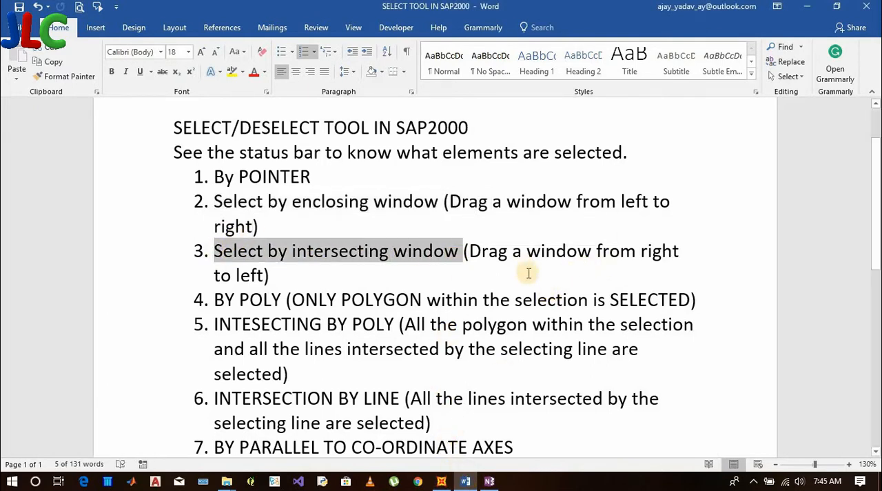
left_click(441, 481)
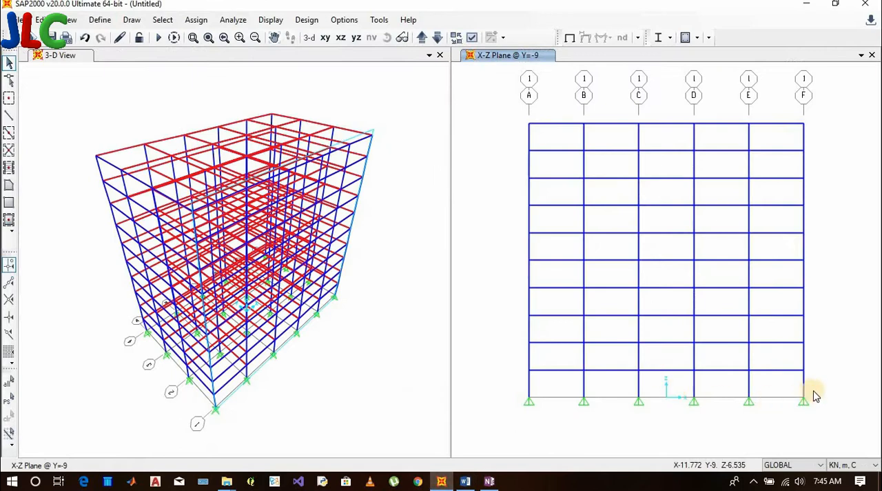
Use an intersecting window in the X-Z elevation to select all columns and beams below the roof beams, and clear the selection
left_click_drag(832, 393, 514, 145)
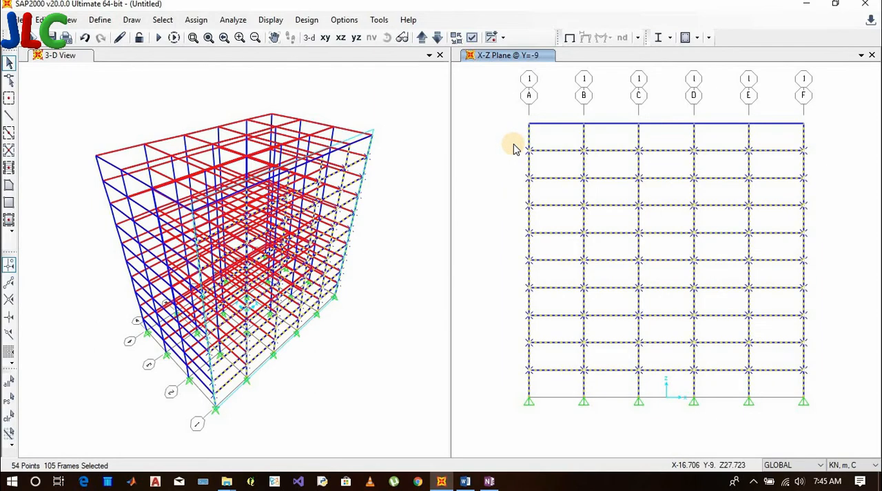
left_click_drag(827, 400, 513, 142)
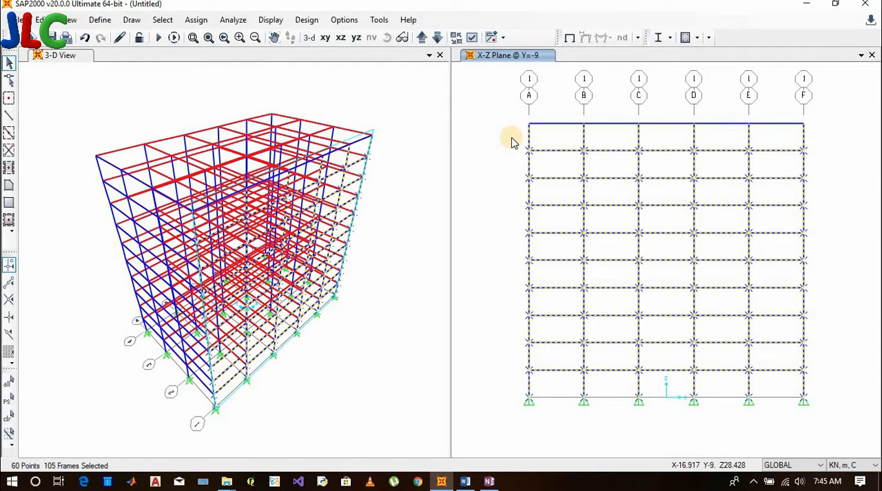
key("ctrl+q")
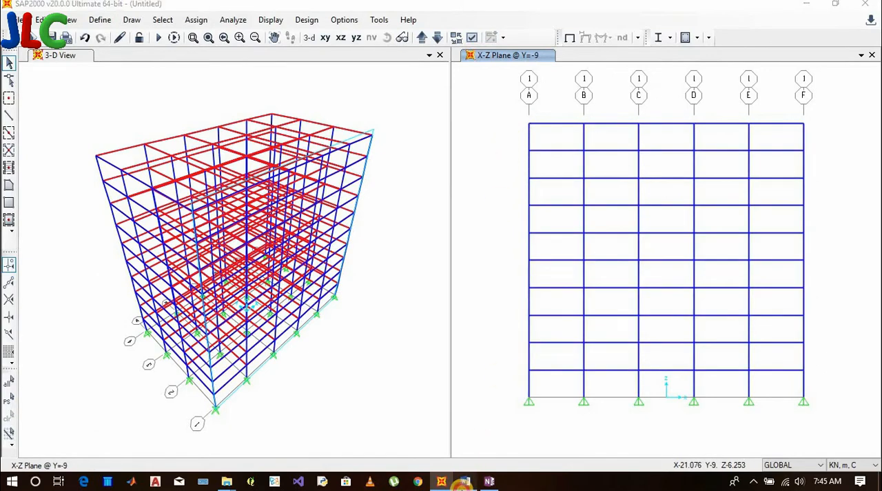
Highlight the "BY POLY" entry in the Word document and switch back to SAP2000
left_click(466, 481)
left_click(279, 280)
scroll(278, 279, "down", 1)
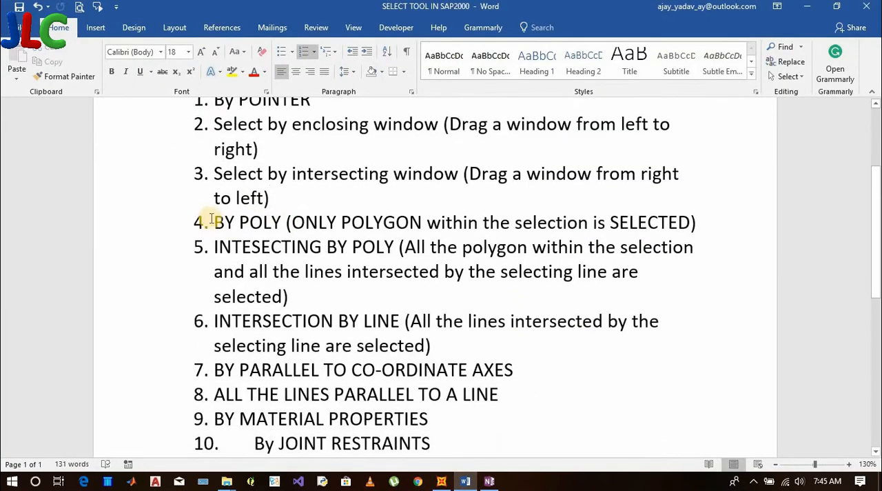
left_click_drag(216, 222, 698, 225)
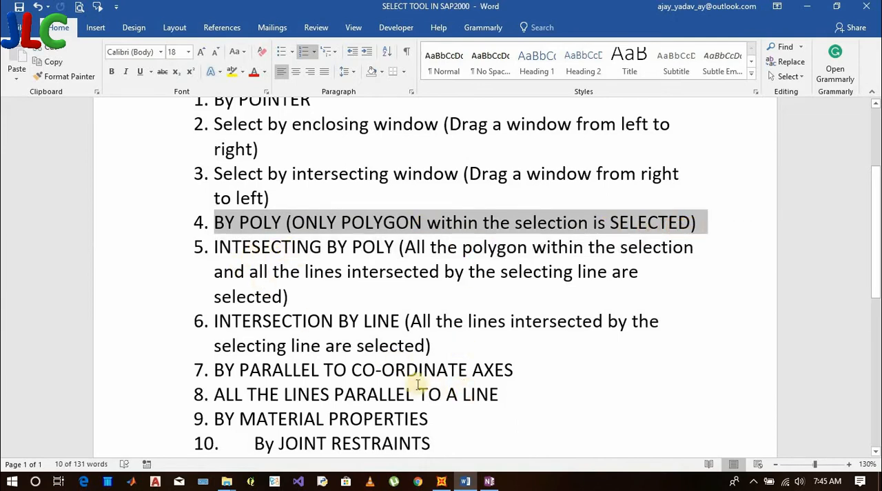
left_click(444, 482)
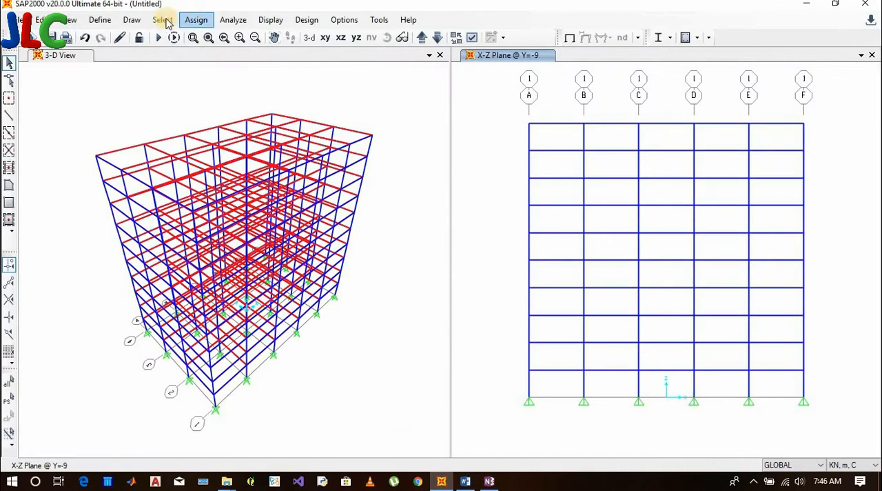
Try to select the upper stories of the X-Z elevation with a Poly selection
left_click(163, 20)
mouse_move(246, 37)
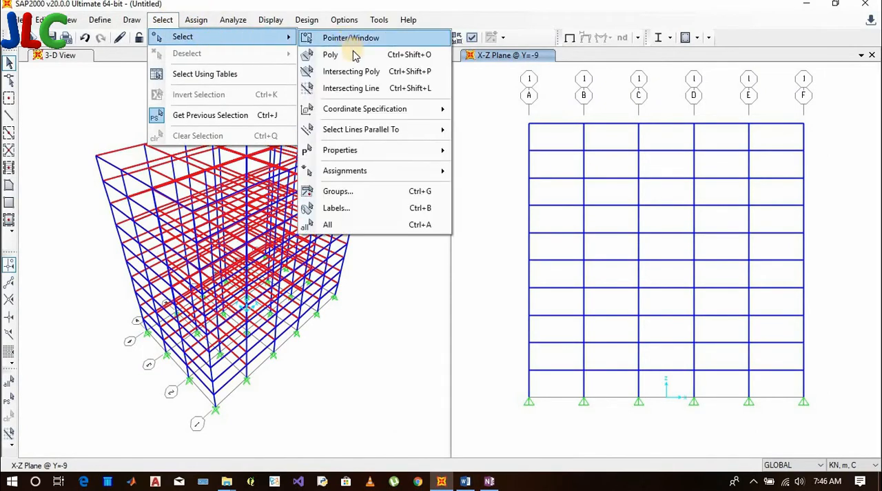
left_click(354, 55)
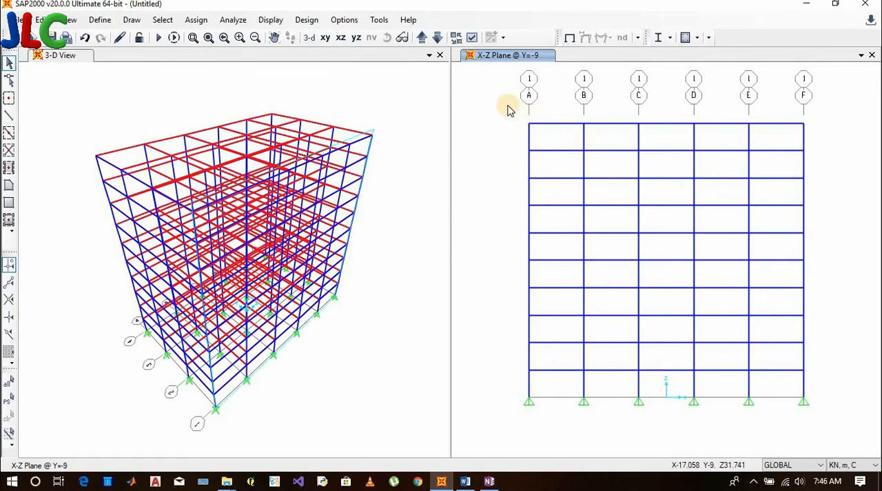
left_click_drag(508, 107, 762, 231)
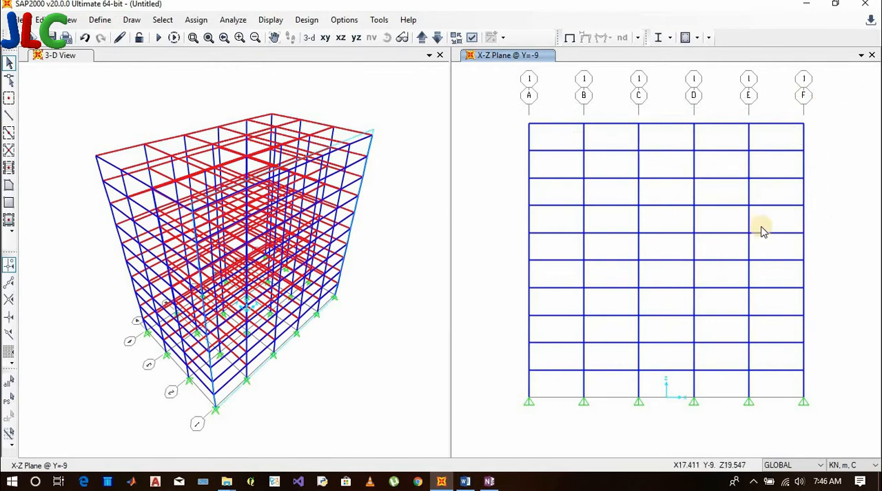
left_click(506, 222)
left_click(508, 108)
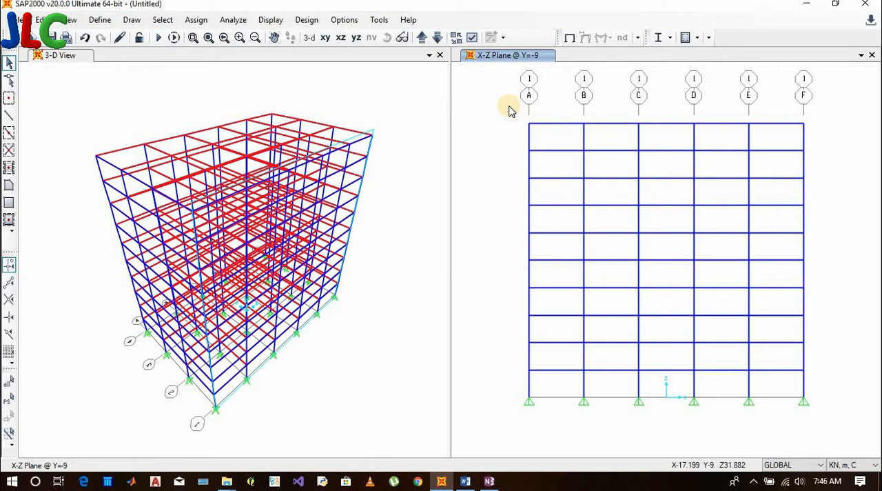
double_click(509, 108)
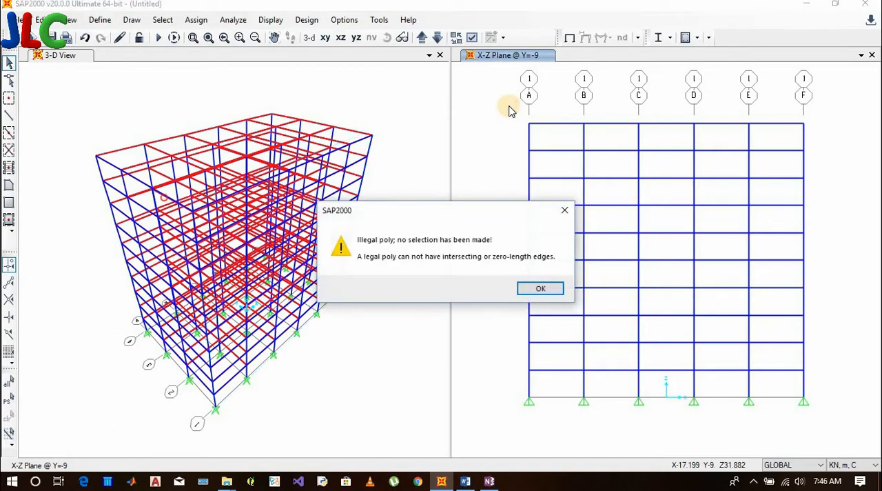
left_click(550, 288)
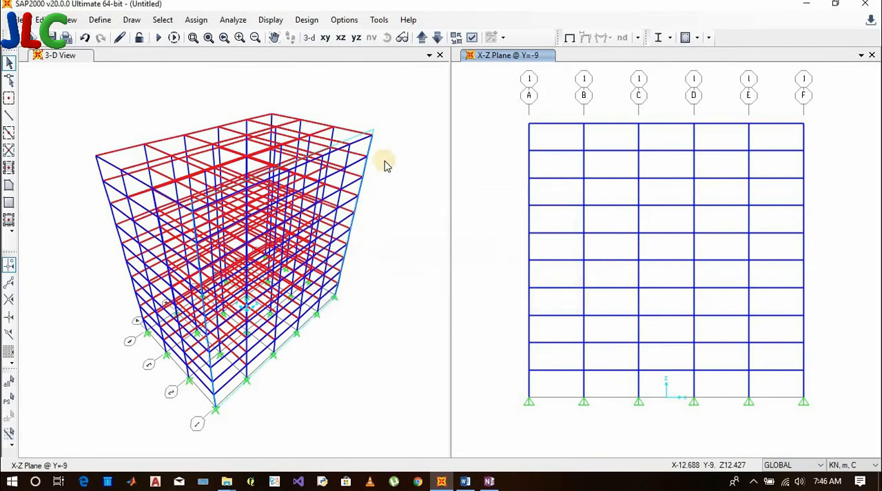
Use a Poly selection around the top four stories in the X-Z elevation, including their lowest beam line, and clear the selection
left_click(162, 19)
mouse_move(253, 38)
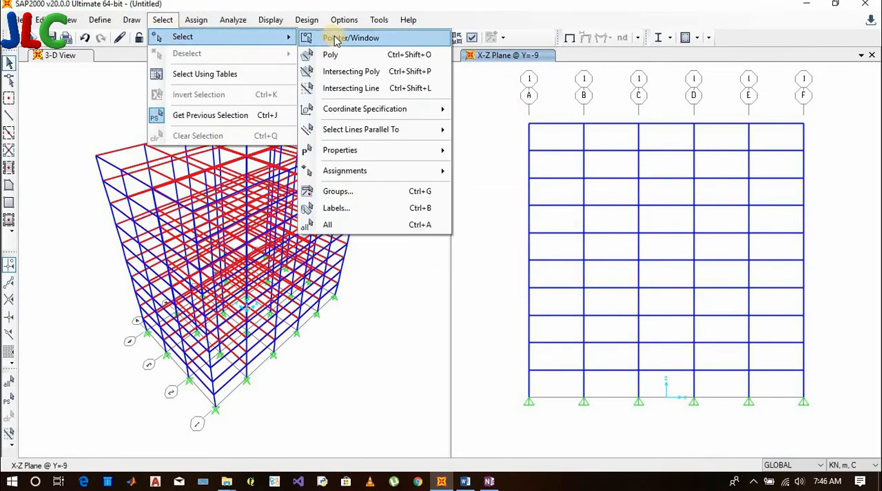
left_click(330, 53)
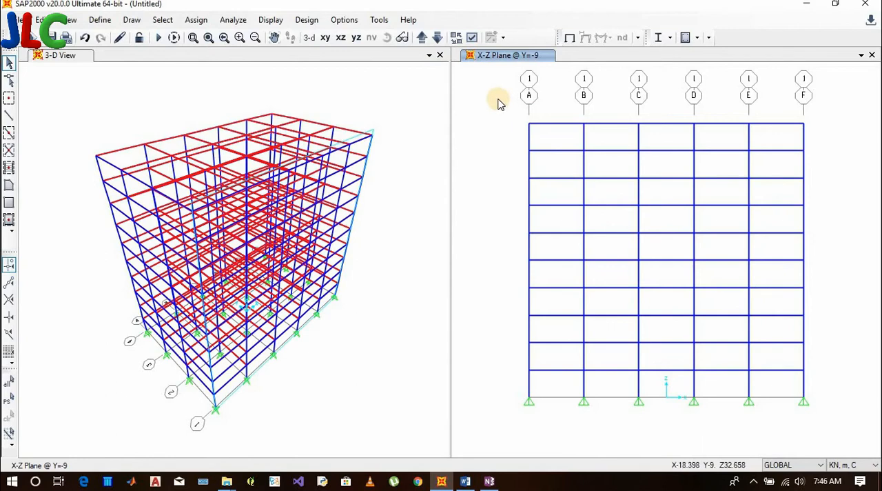
left_click(498, 99)
left_click(850, 102)
left_click(839, 213)
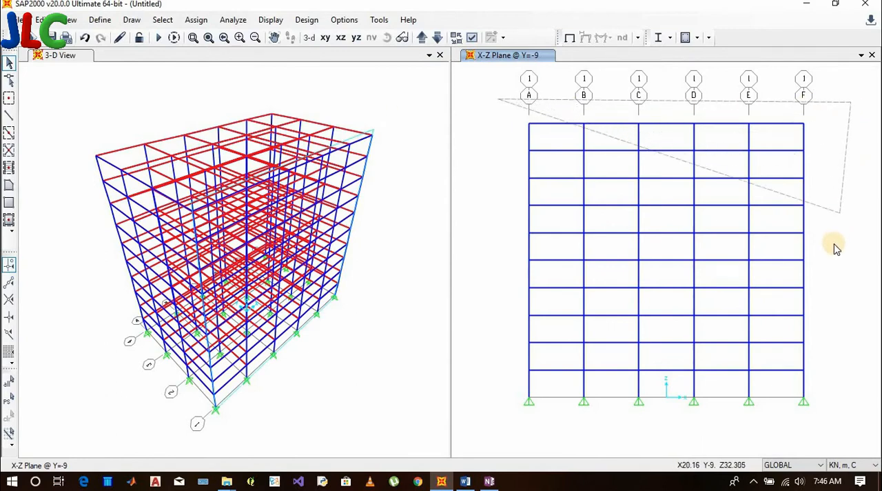
left_click(830, 254)
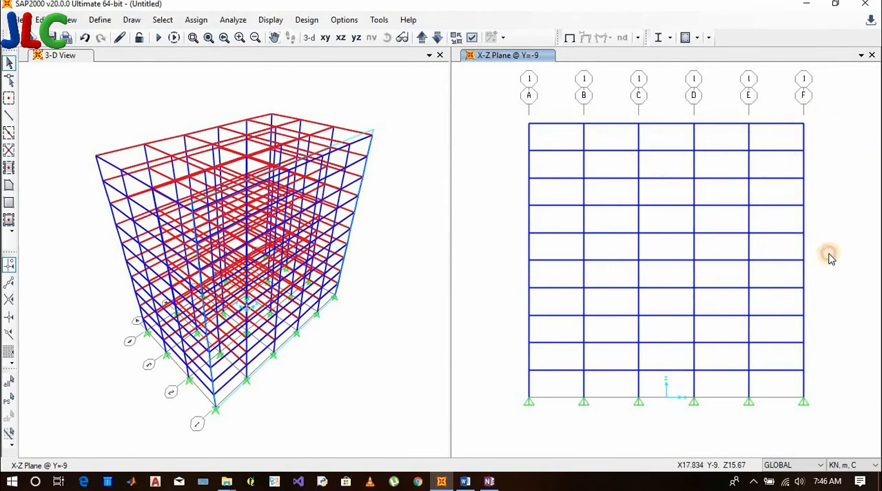
double_click(503, 249)
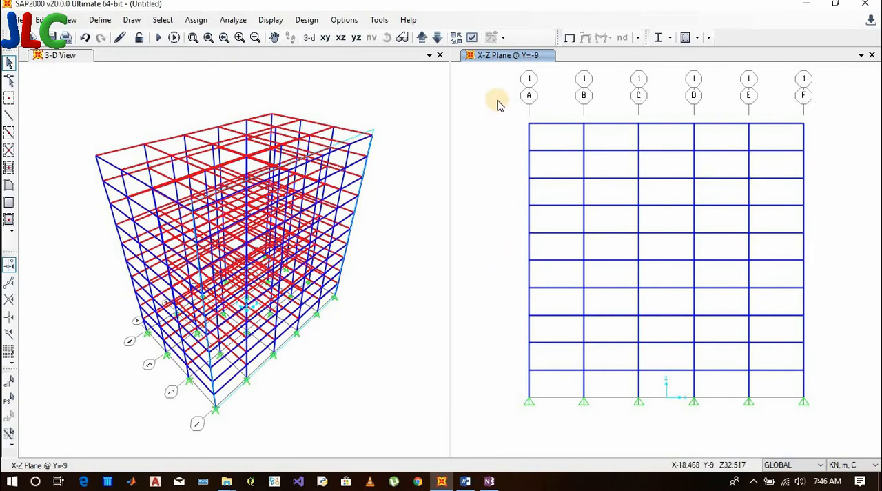
key("Return")
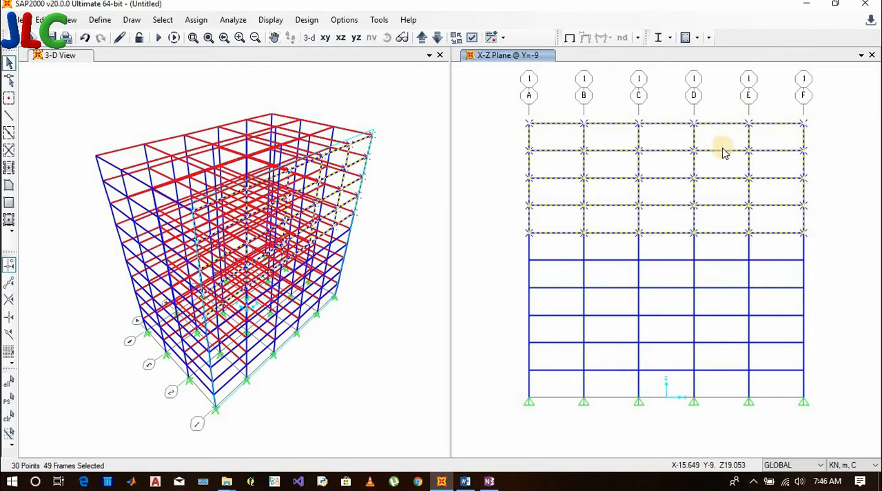
key("ctrl+q")
left_click(166, 20)
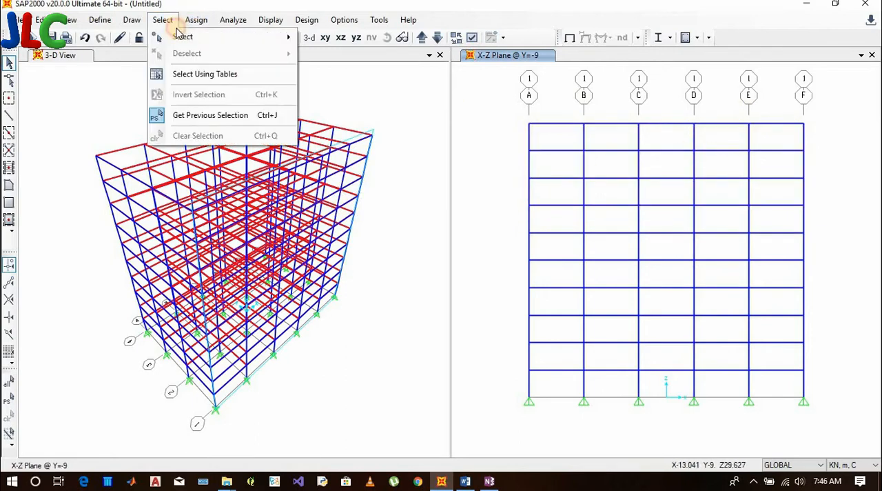
mouse_move(290, 36)
left_click(604, 126)
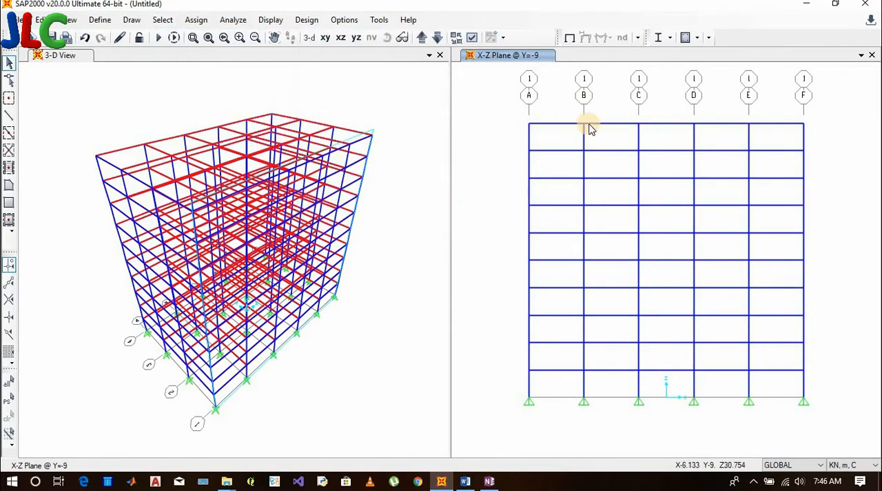
left_click(583, 124)
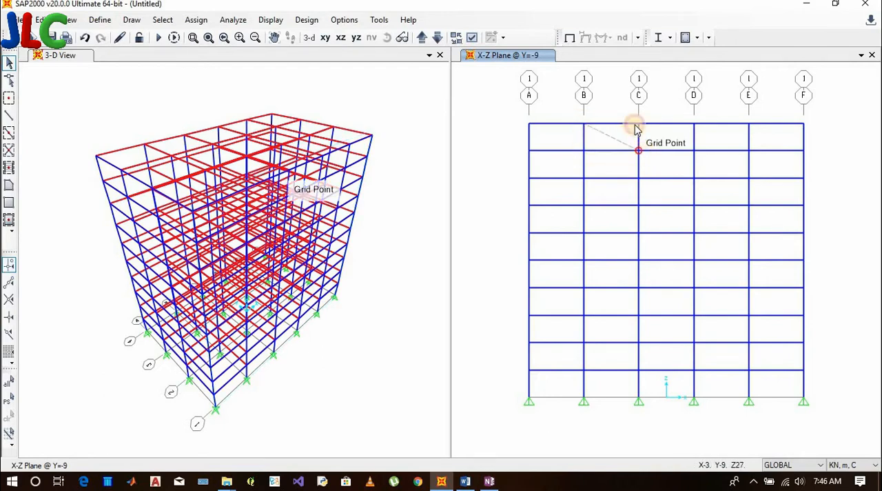
double_click(584, 125)
key("ctrl+q")
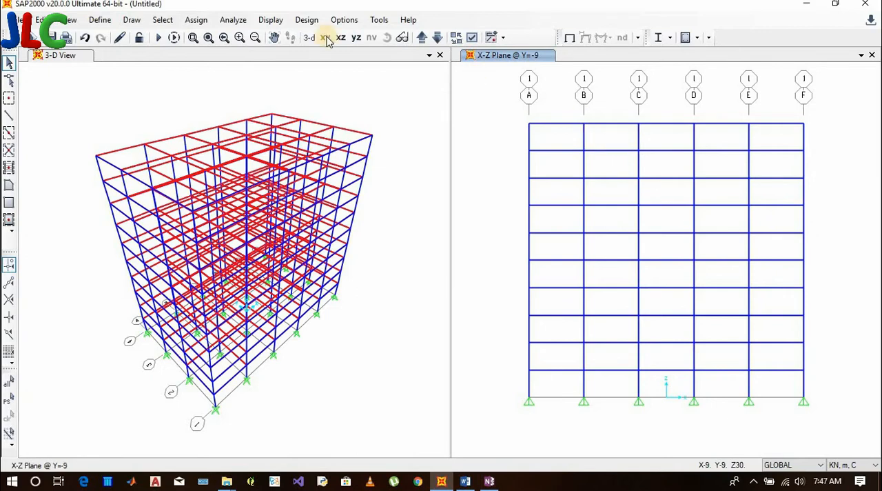
Try to select top-story bay B-C with a Poly selection closed back on its starting corner
left_click(162, 19)
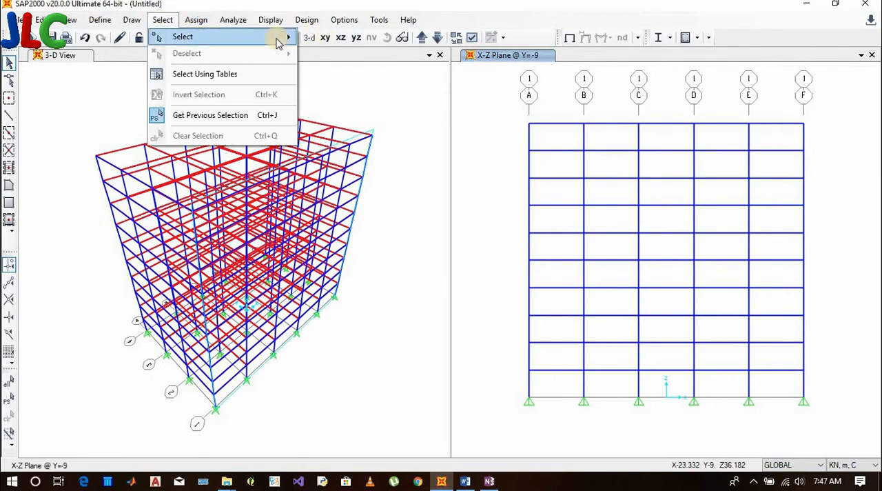
mouse_move(290, 37)
left_click(349, 58)
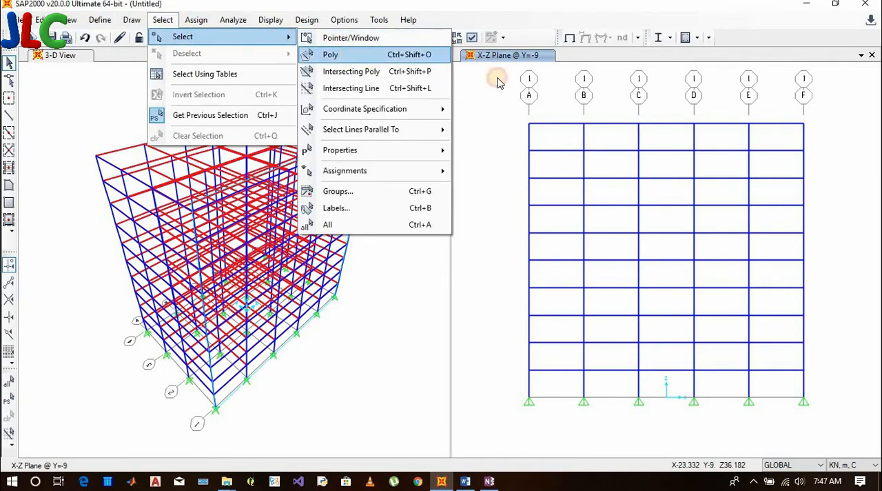
left_click(570, 111)
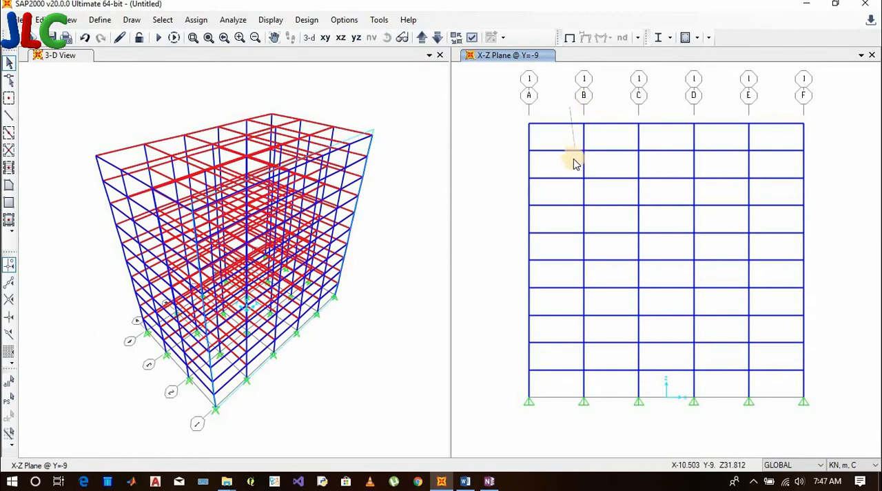
left_click(574, 165)
left_click(665, 167)
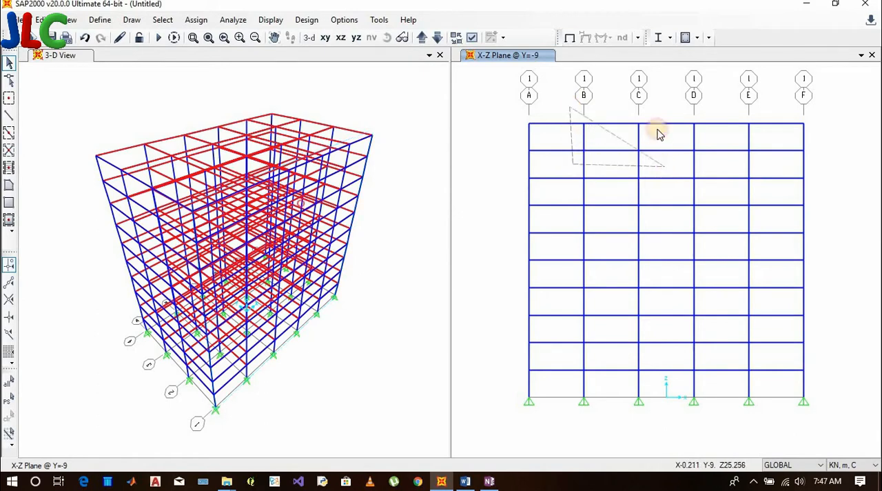
left_click(659, 110)
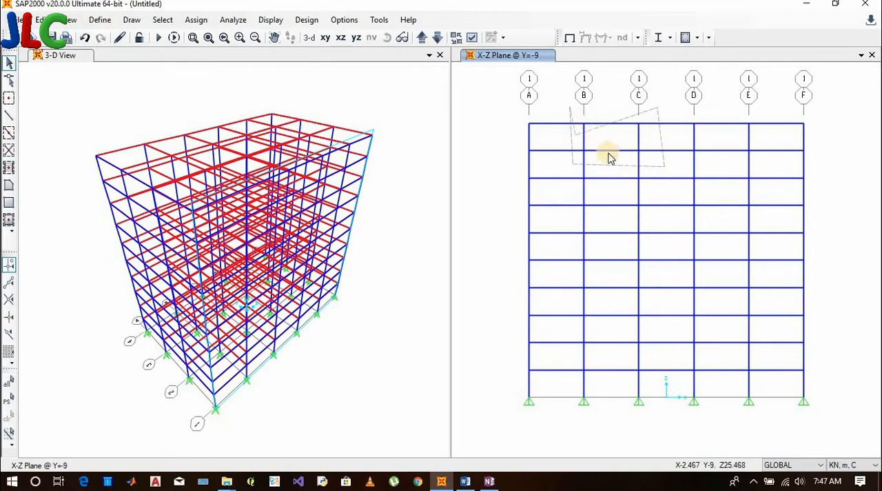
double_click(572, 109)
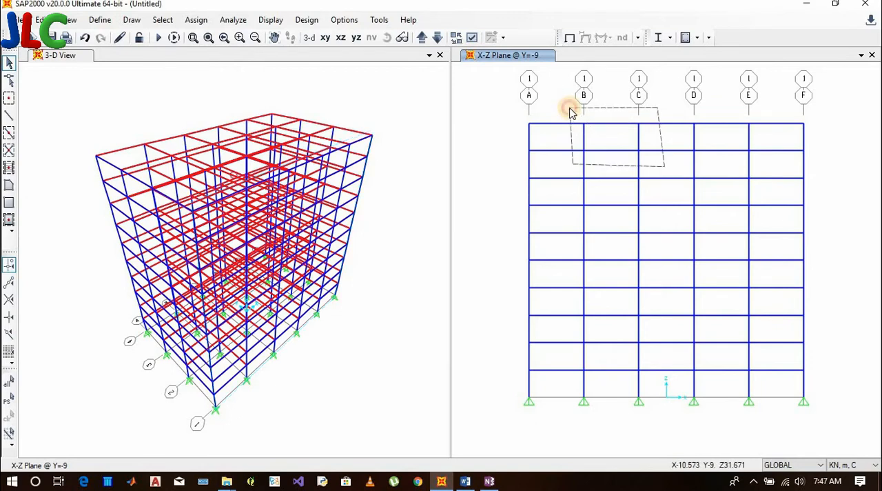
double_click(570, 109)
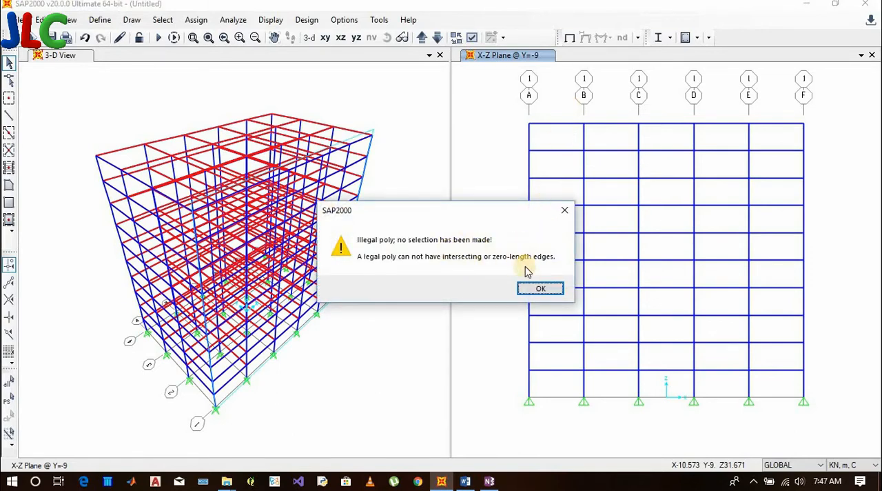
left_click(535, 290)
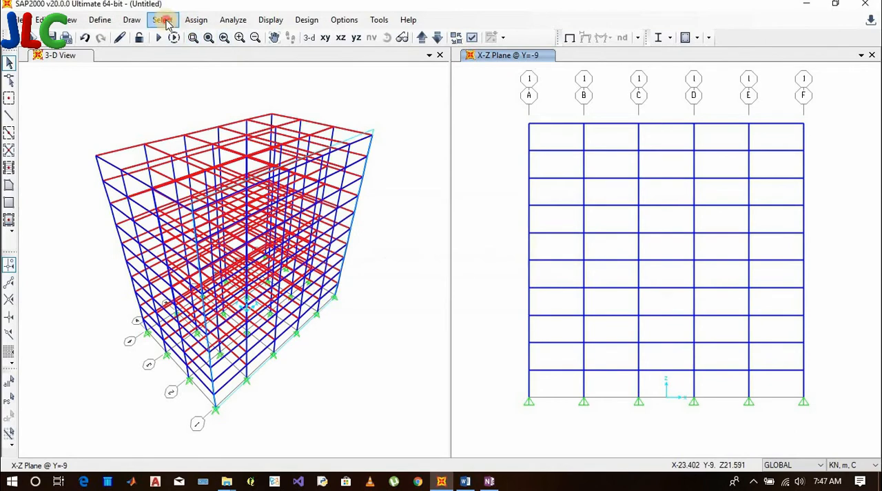
Use a four-corner Poly selection to select the members enclosing top-story bay B-C in the X-Z elevation, and clear the selection
left_click(163, 19)
mouse_move(183, 37)
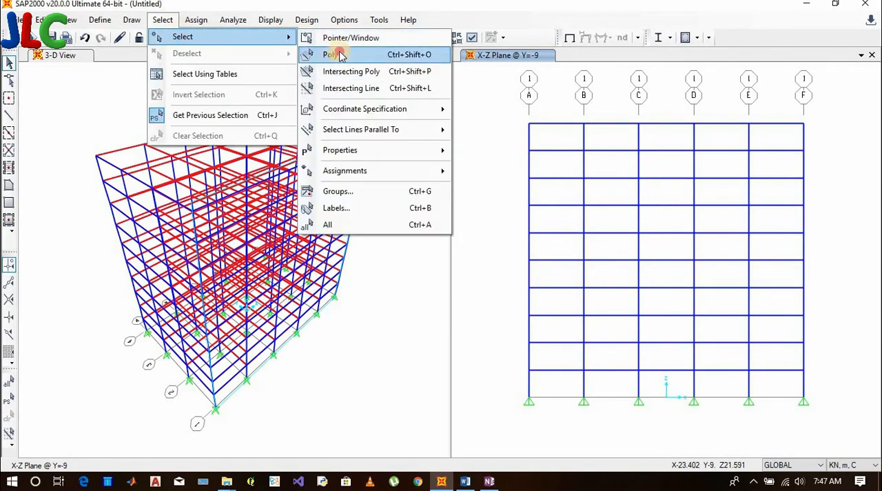
left_click(330, 55)
left_click(570, 110)
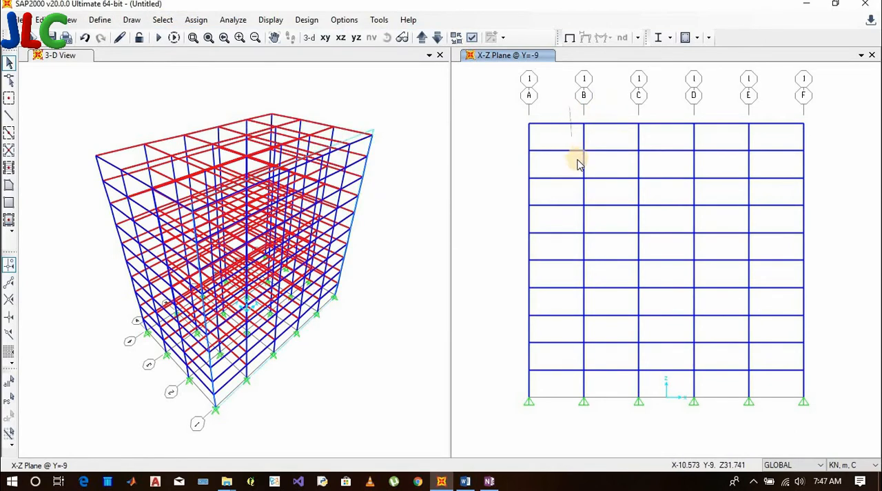
left_click(578, 169)
left_click(669, 170)
left_click(658, 109)
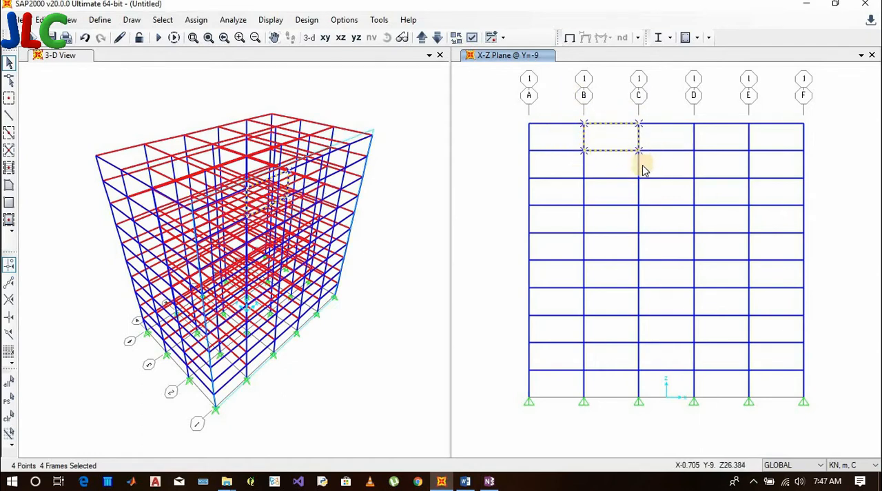
key("ctrl+q")
Switch to the Word notes, highlight the item 5 heading "INTESECTING BY POLY", and return to the SAP2000 model
left_click(467, 481)
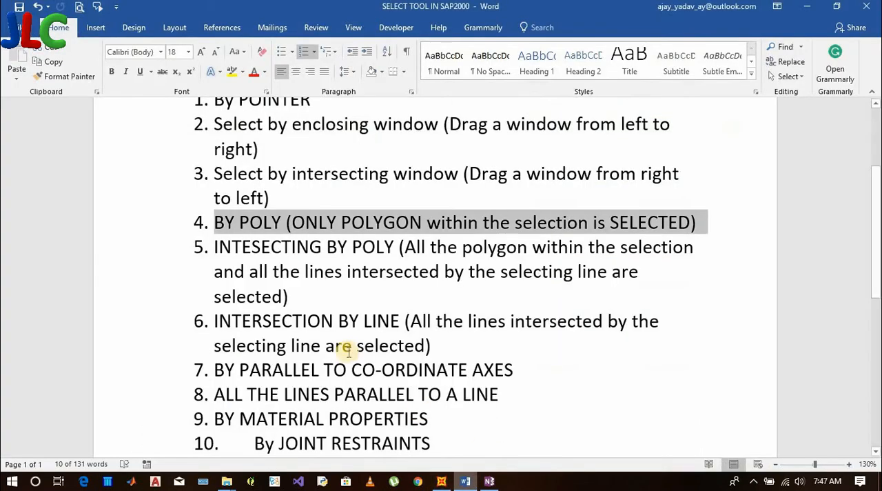
left_click(215, 246)
left_click_drag(214, 247, 233, 247)
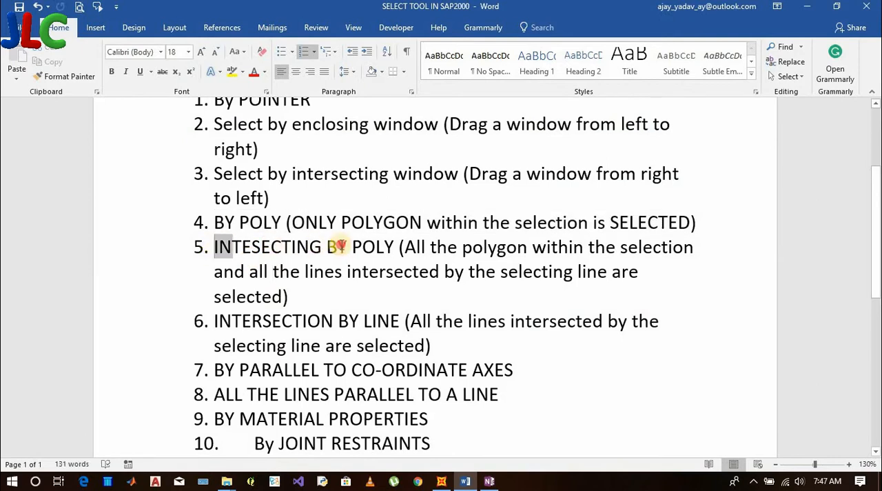
left_click_drag(339, 246, 398, 246)
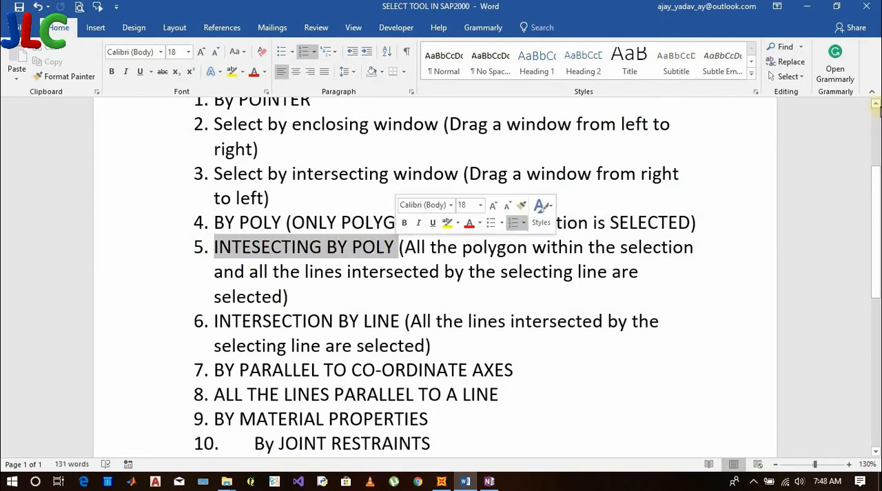
left_click(807, 6)
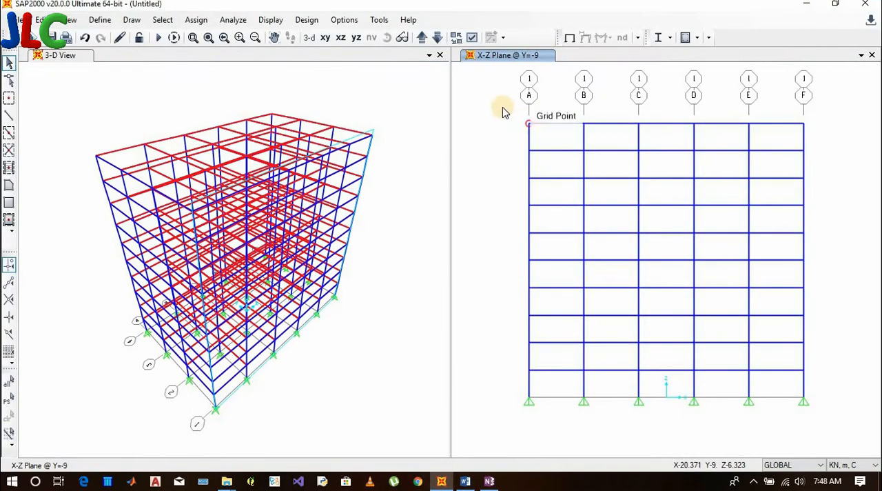
Use an Intersecting Poly selection around the upper stories of the X-Z elevation, cutting through the fourth-from-top story's columns
left_click_drag(508, 102, 824, 171)
left_click(164, 19)
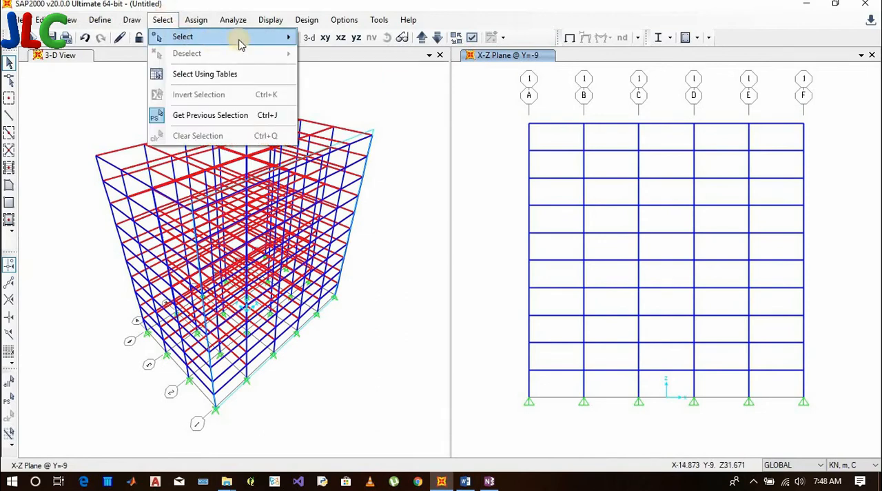
mouse_move(238, 38)
left_click(351, 72)
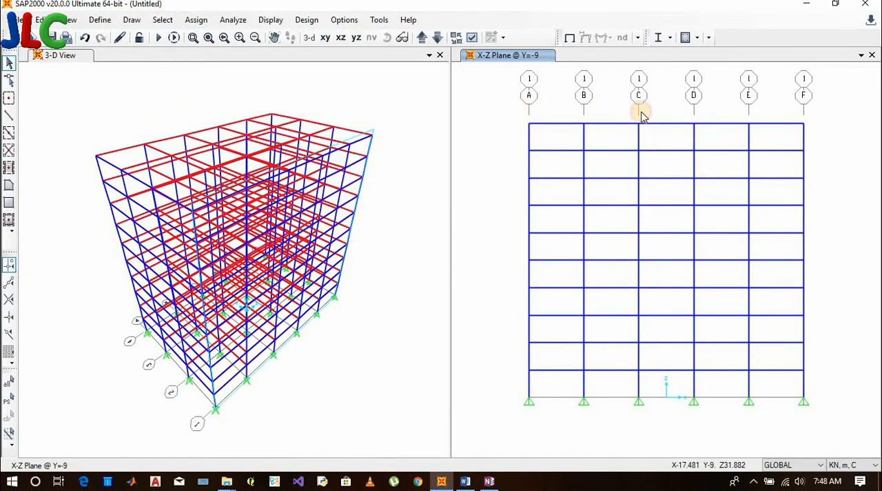
left_click(830, 110)
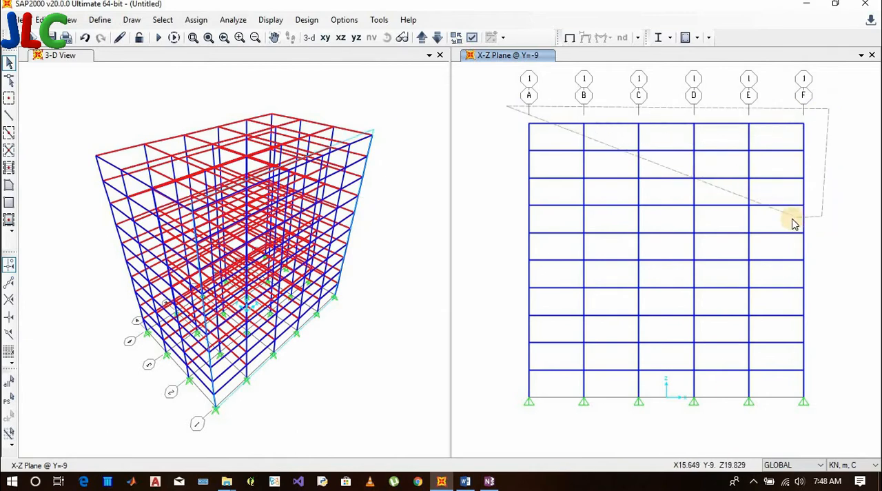
double_click(522, 217)
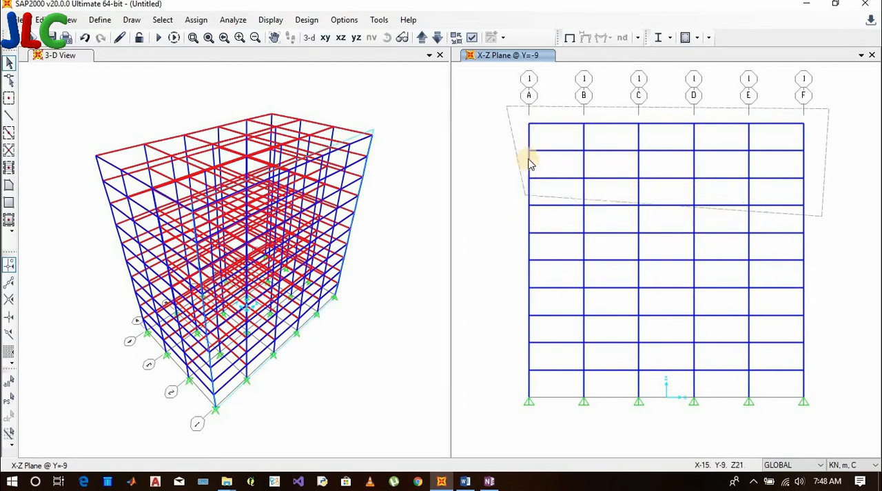
left_click(507, 222)
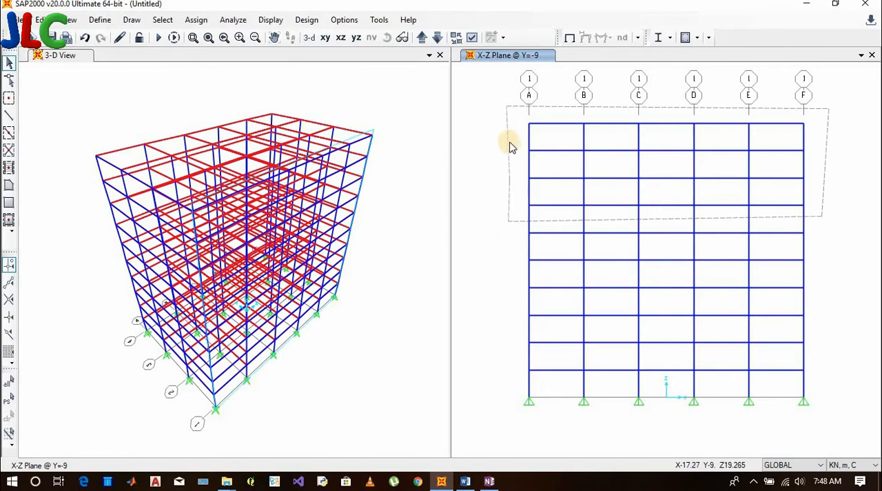
double_click(508, 106)
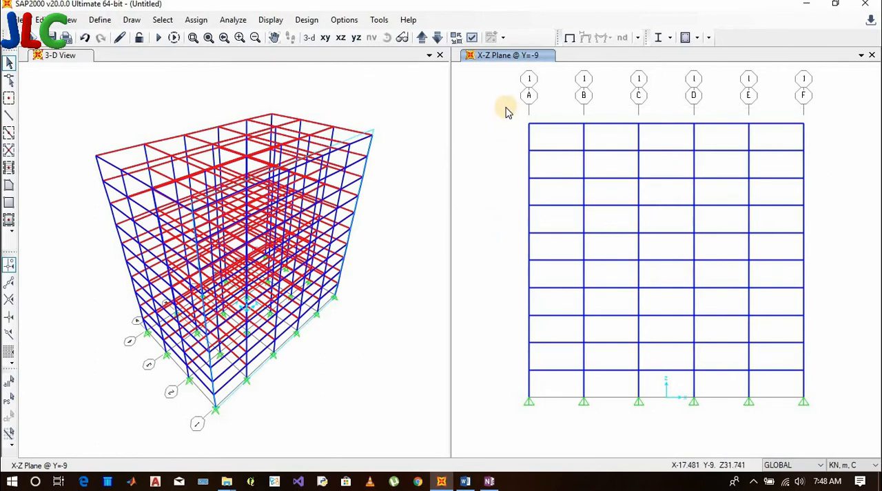
left_click(507, 112)
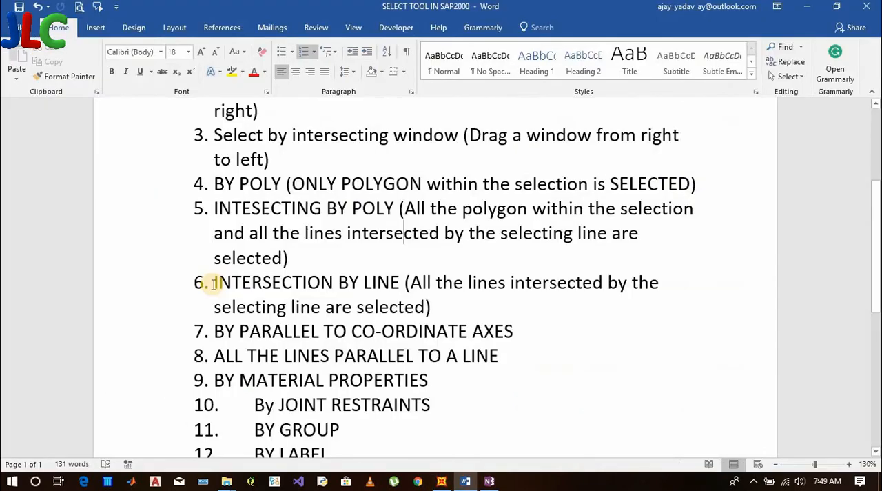
Highlight the item 6 heading "INTERSECTION BY LINE" in the Word notes and return to the SAP2000 model
left_click_drag(214, 282, 405, 281)
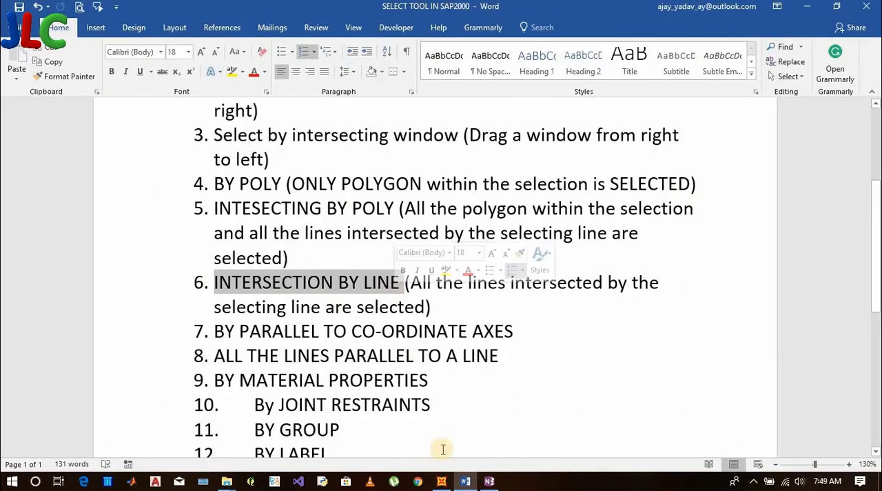
left_click(441, 481)
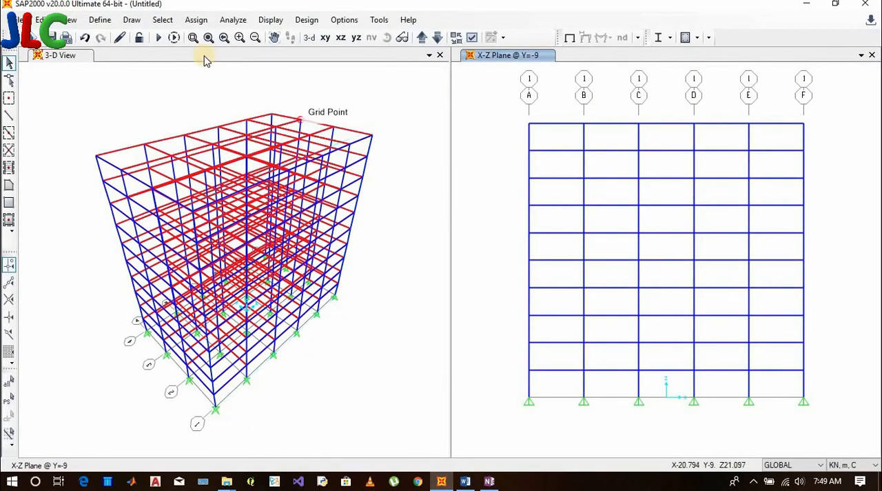
left_click(160, 20)
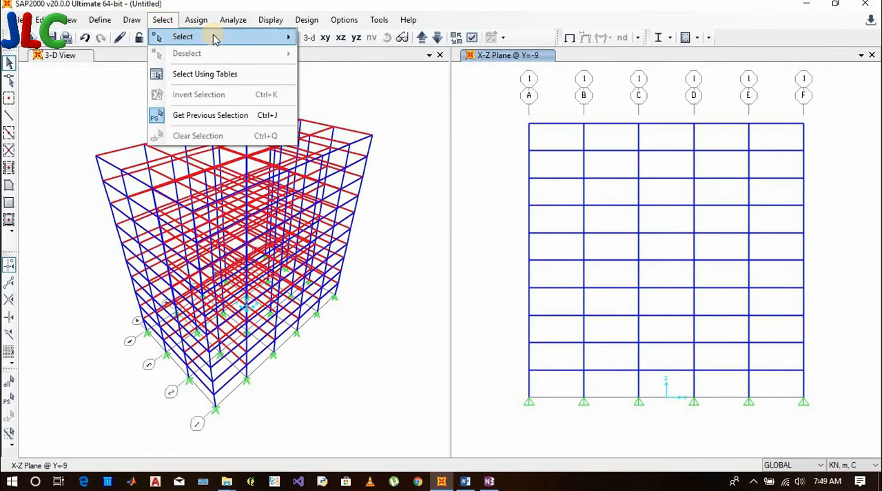
mouse_move(211, 37)
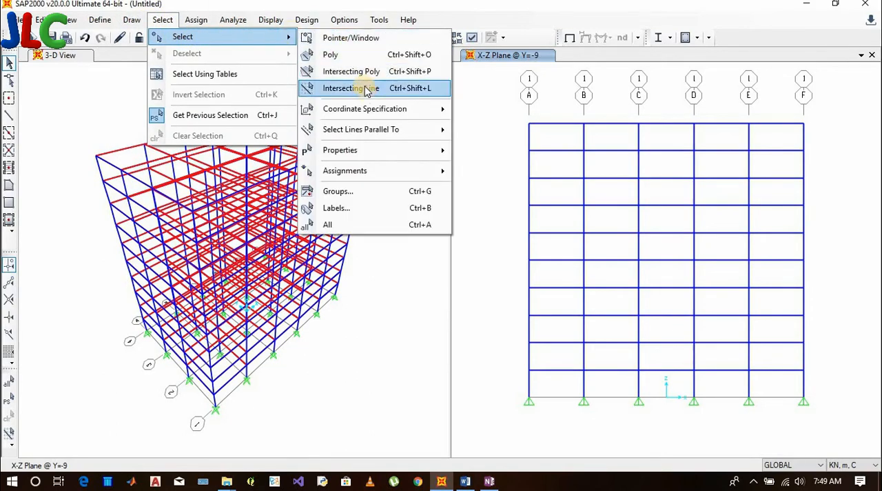
key("Escape")
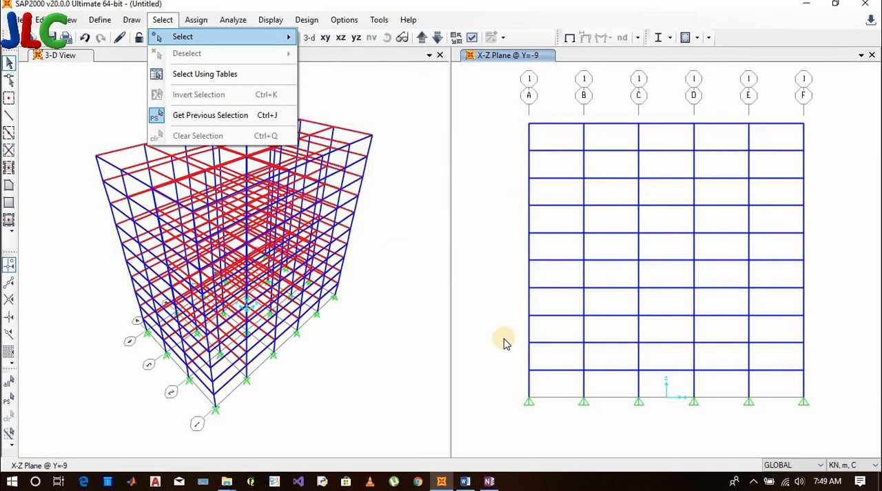
key("Escape")
left_click_drag(498, 343, 820, 210)
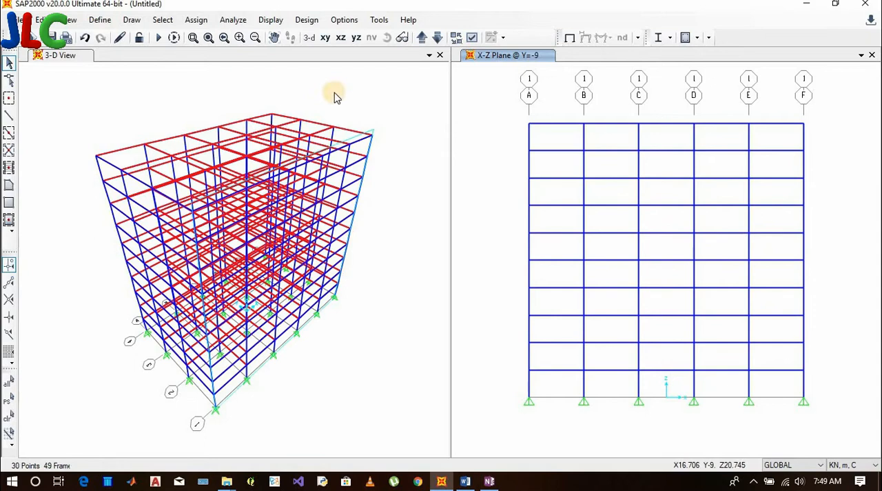
Use an Intersecting Line selection horizontally across the third-story columns from grid A to F in the X-Z elevation, and clear the selection
left_click(163, 20)
mouse_move(284, 40)
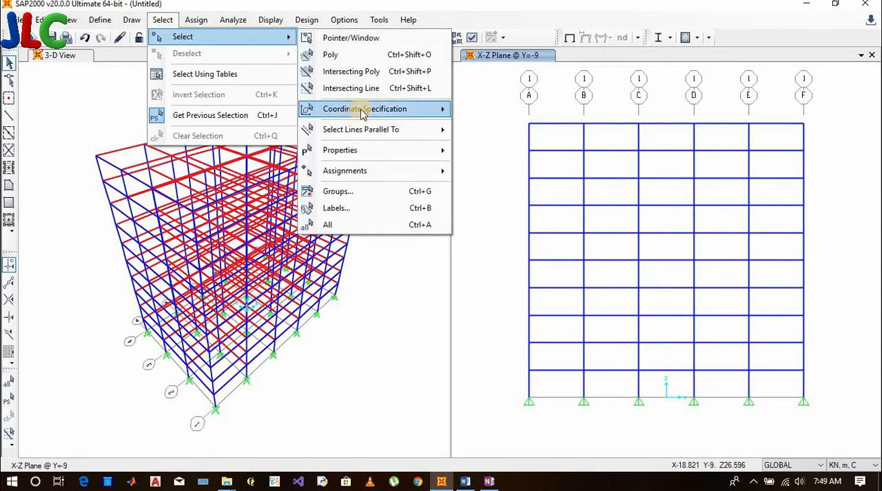
left_click(383, 90)
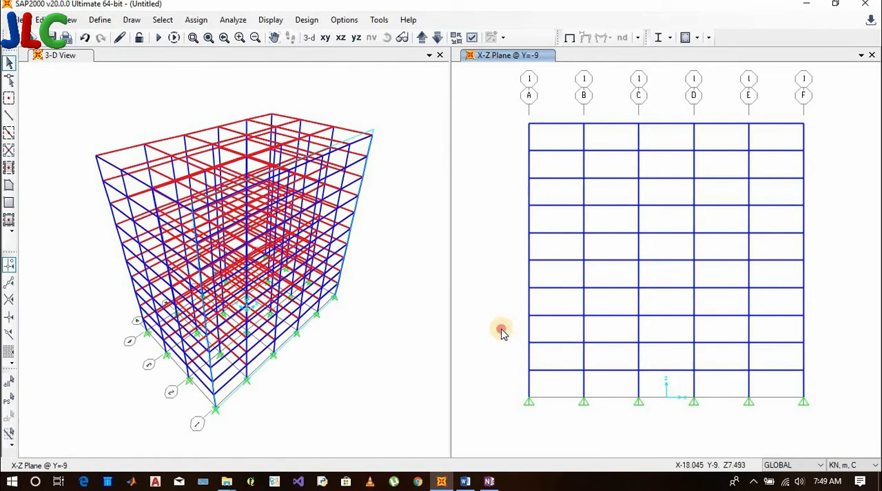
left_click(822, 331)
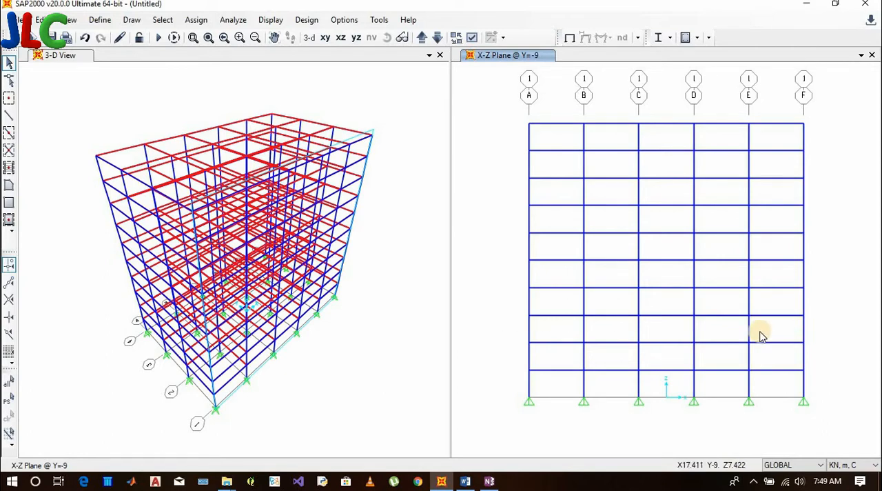
left_click_drag(501, 329, 832, 326)
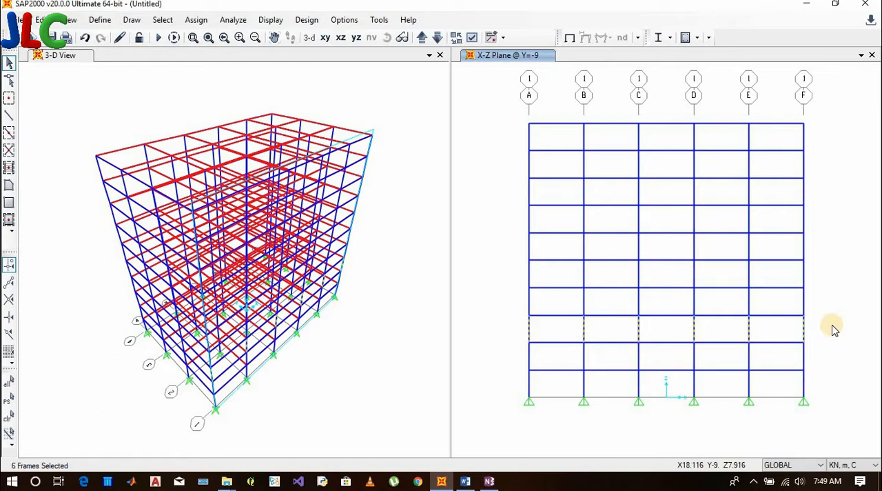
key("ctrl+q")
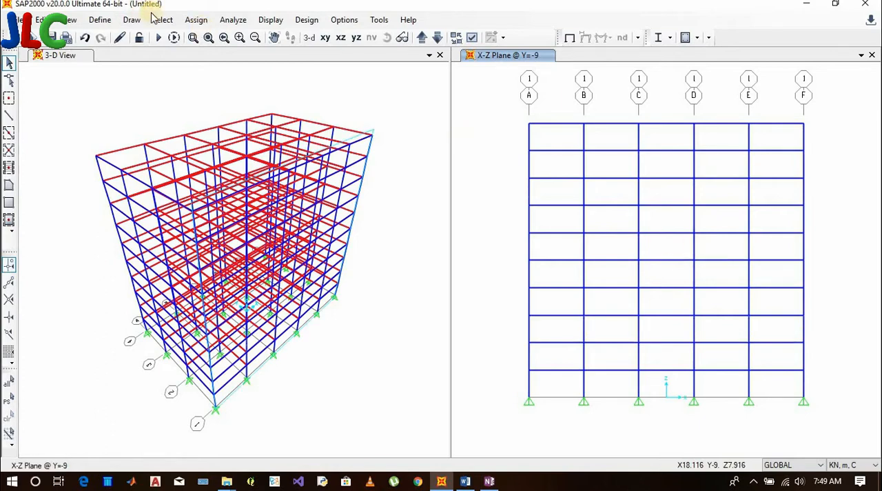
Use an Intersecting Line selection diagonally across the top two stories of bay A-B in the X-Z elevation
left_click(164, 19)
mouse_move(198, 38)
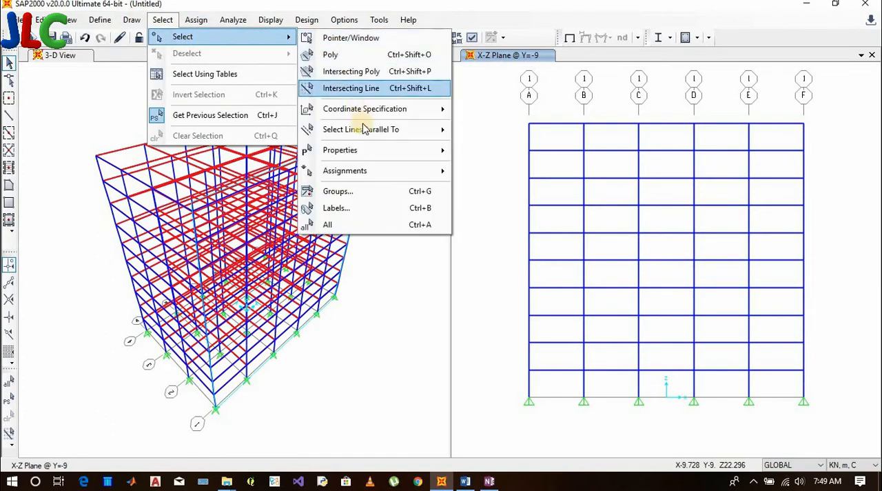
mouse_move(444, 110)
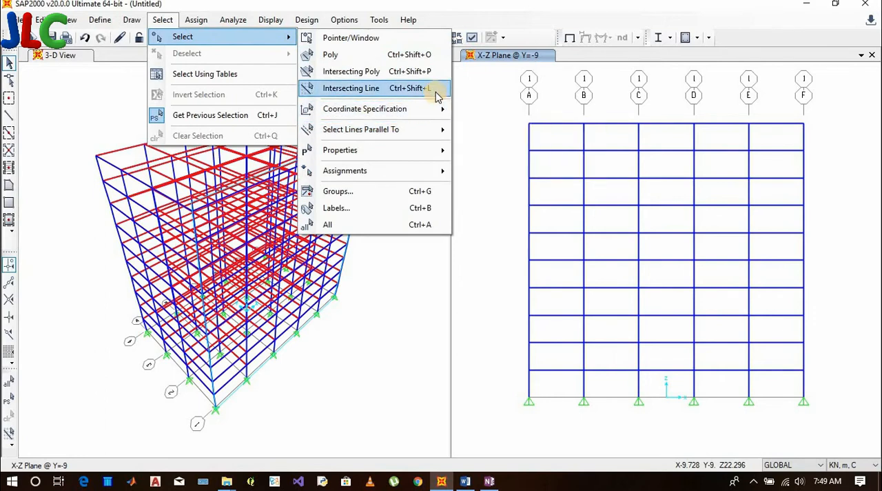
left_click(498, 112)
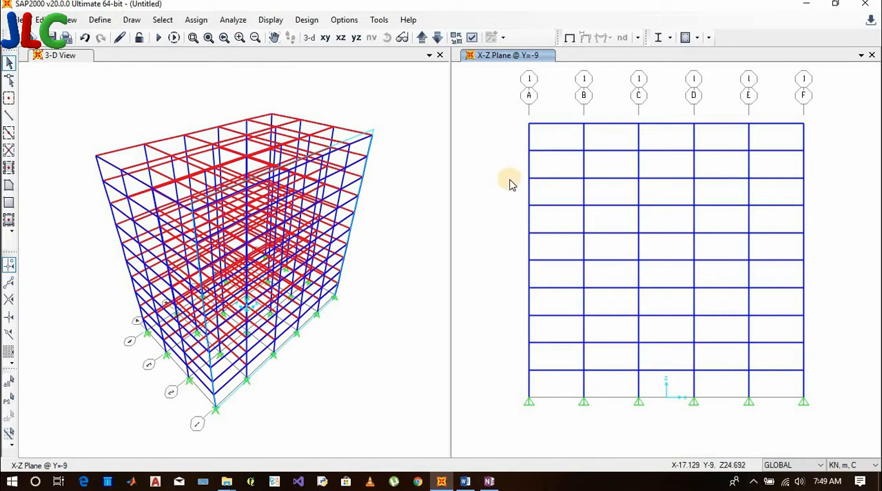
left_click_drag(510, 182, 581, 120)
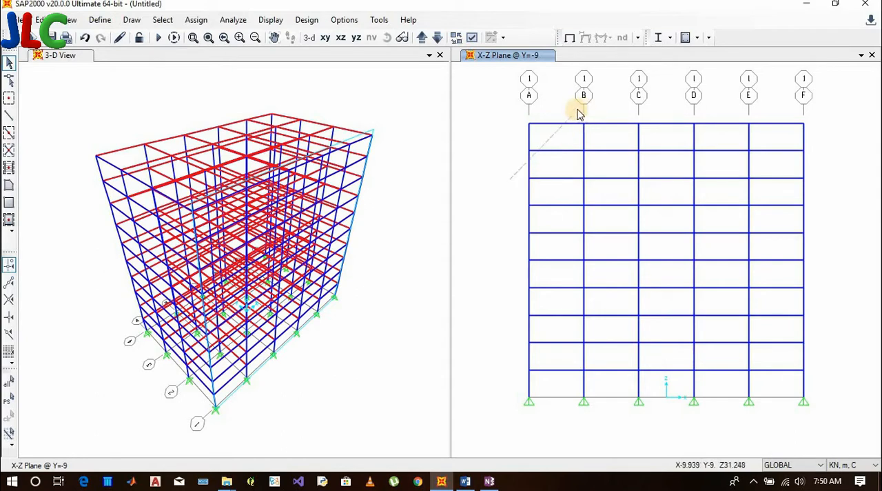
left_click_drag(579, 113, 579, 113)
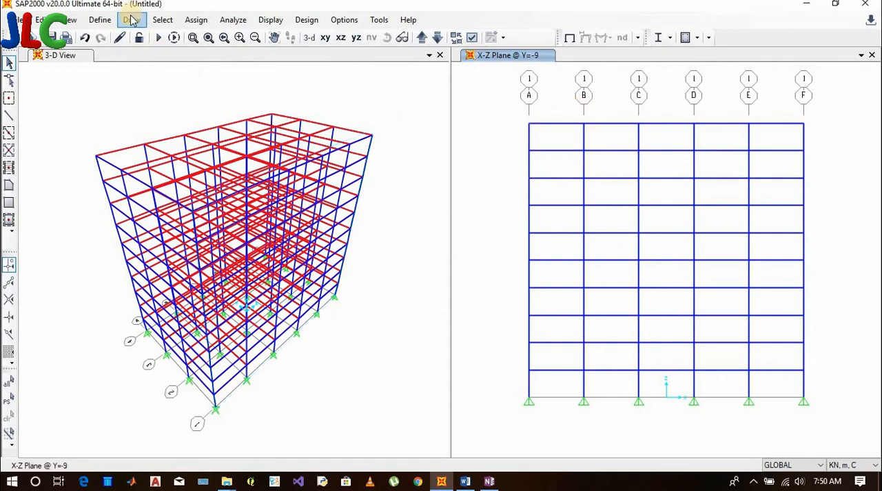
Draw a diagonal Intersecting Line selection from beside the second story at grid A to above grid F, and clear the selection
left_click(163, 19)
mouse_move(291, 37)
left_click(361, 88)
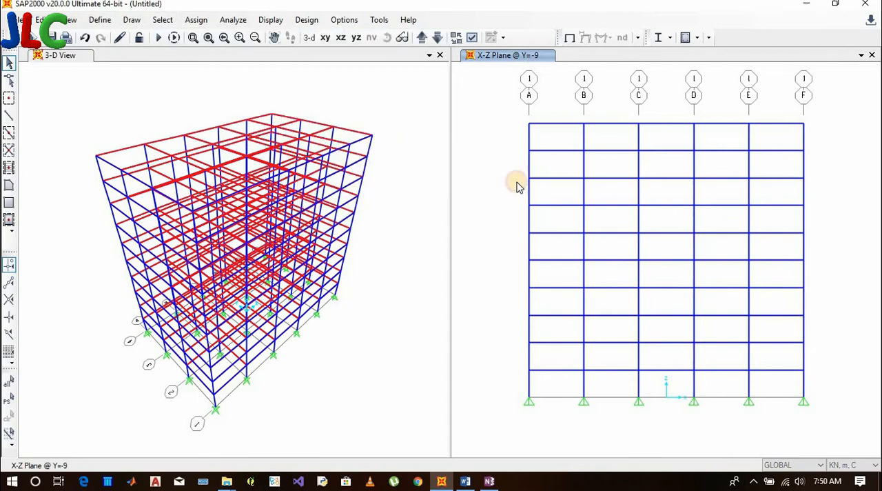
left_click_drag(500, 356, 500, 356)
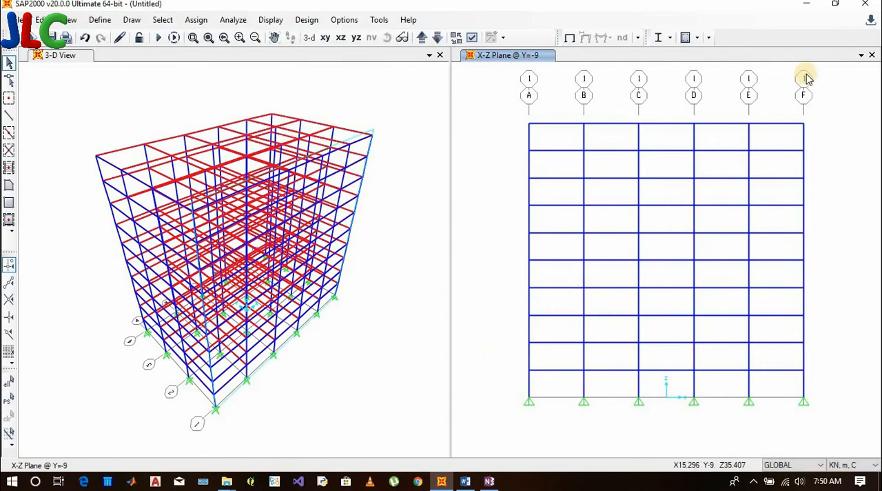
left_click_drag(768, 95, 577, 229)
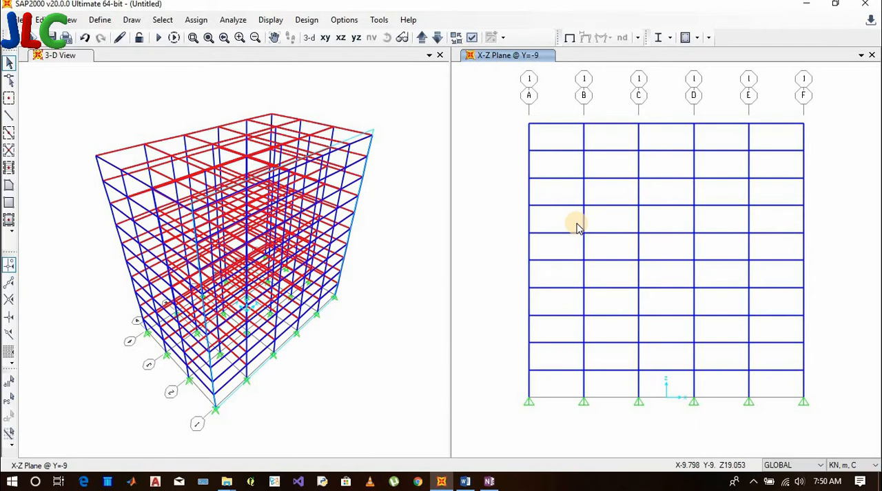
key("ctrl+q")
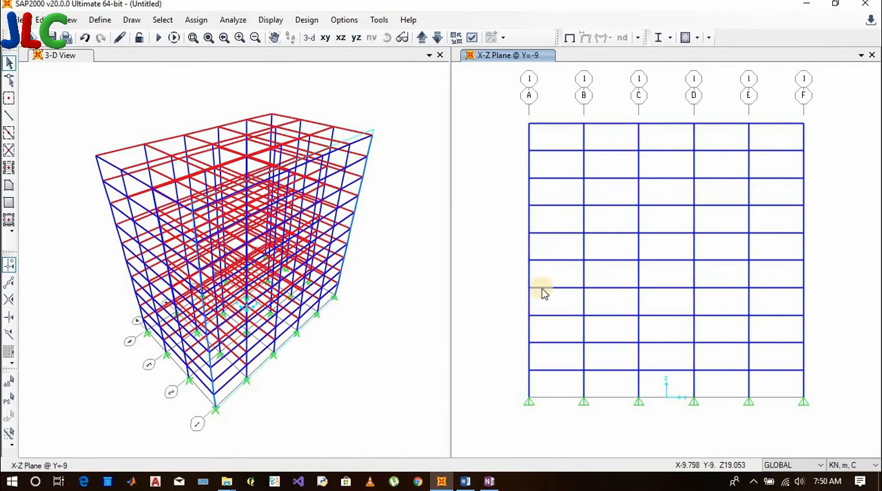
Look over the Coordinate Specification selection options and switch to the list of selection methods in Word
left_click(163, 19)
mouse_move(221, 38)
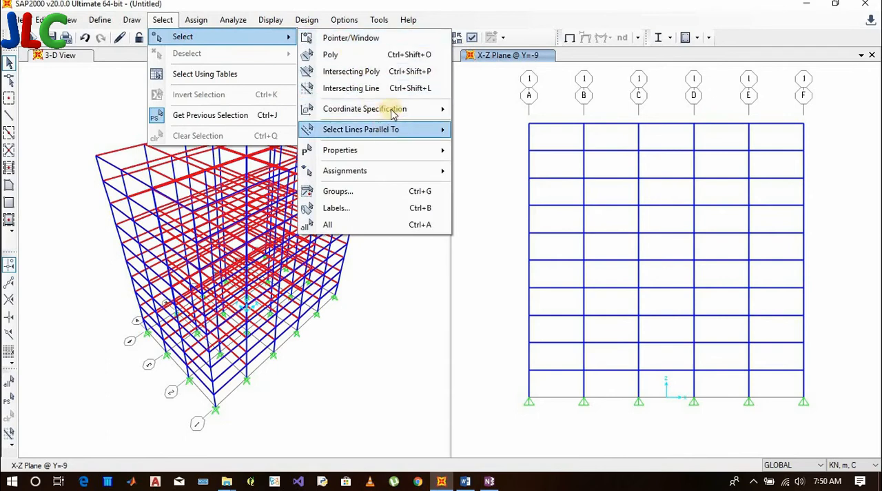
mouse_move(441, 110)
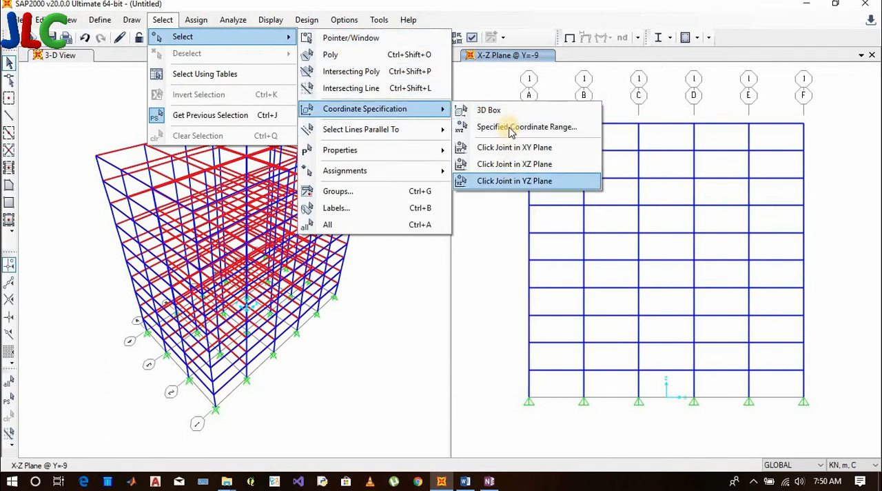
mouse_move(435, 129)
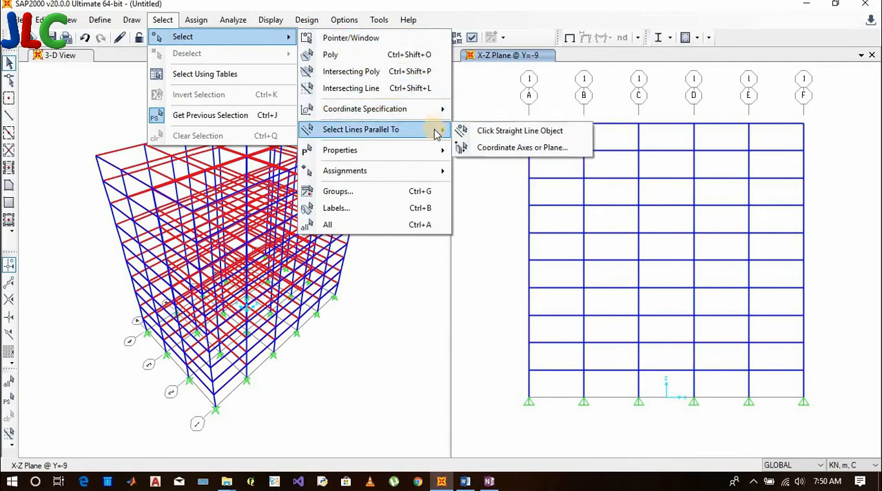
left_click(465, 480)
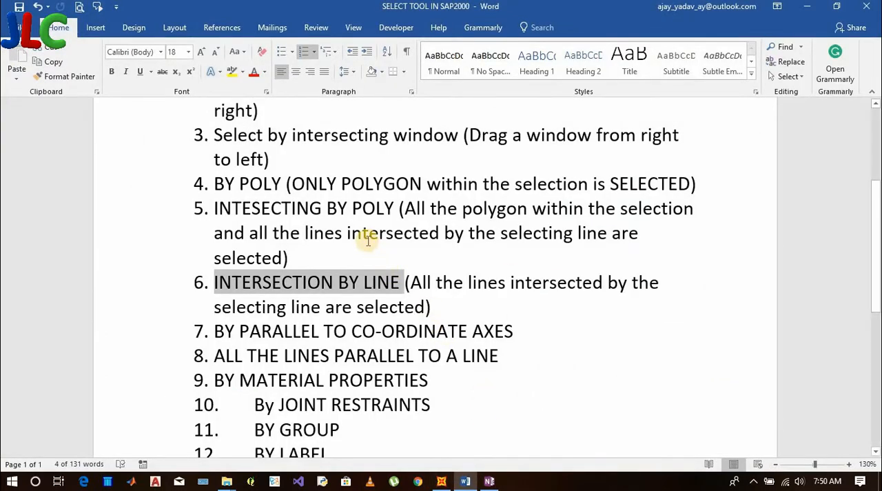
Highlight list item 7, BY PARALLEL TO CO-ORDINATE AXES, in the Word document and switch back to SAP2000
scroll(368, 239, "down", 3)
left_click_drag(215, 216, 523, 216)
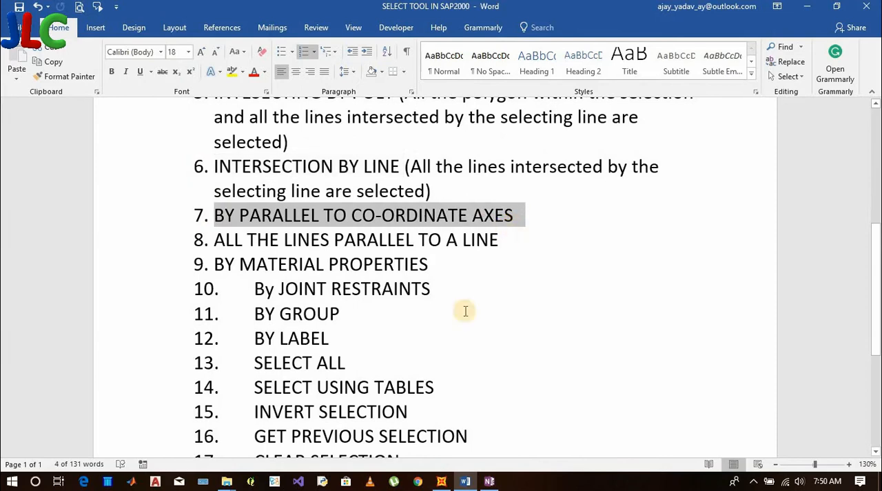
left_click(441, 481)
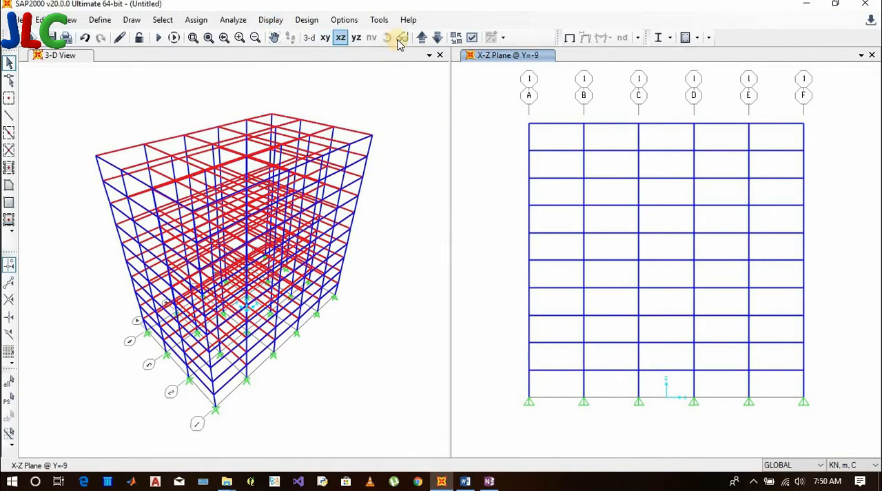
Examine the directions of the global X, Y and Z axes in the 3-D view and the X-Z elevation
left_click(403, 88)
left_click(388, 41)
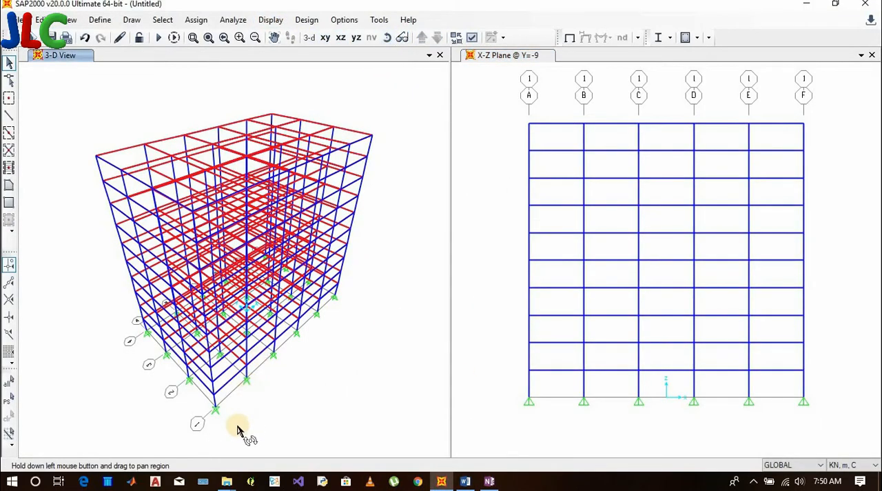
left_click_drag(250, 392, 230, 350)
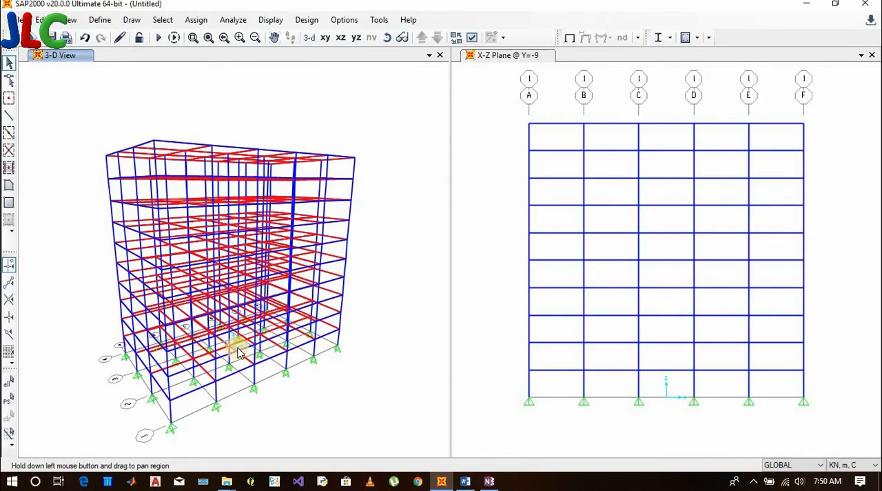
scroll(234, 351, "up", 5)
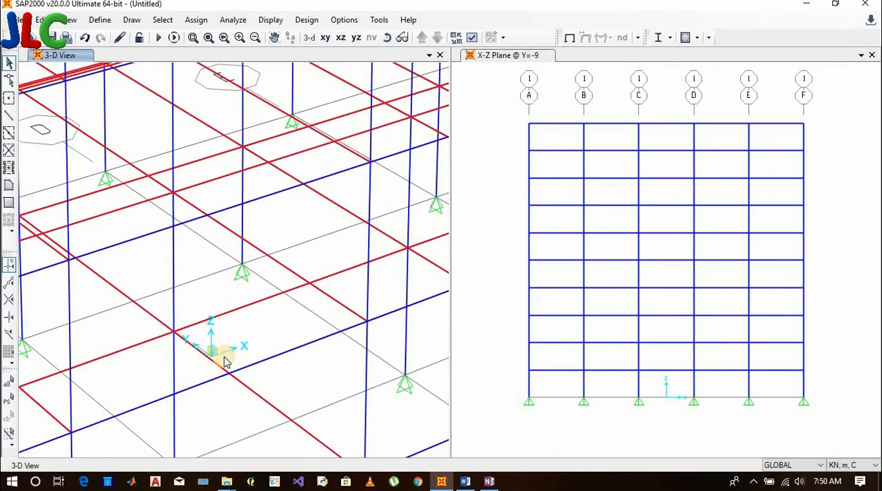
scroll(225, 360, "up", 2)
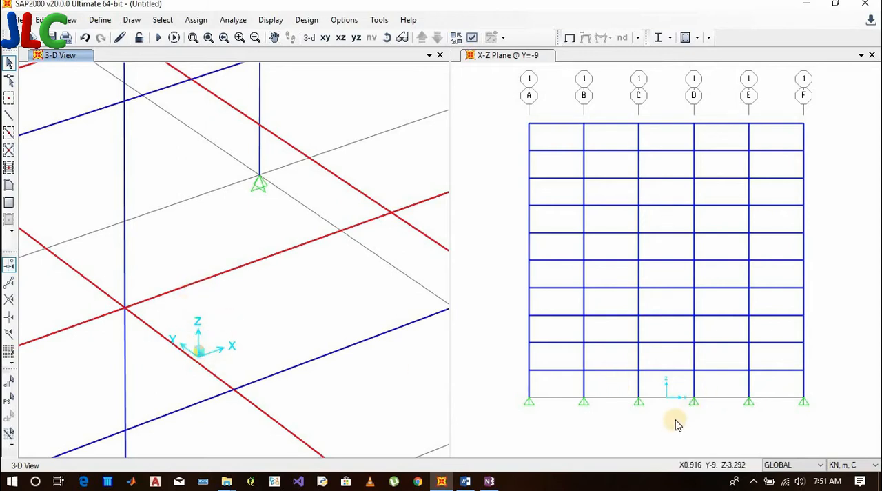
scroll(676, 424, "up", 1)
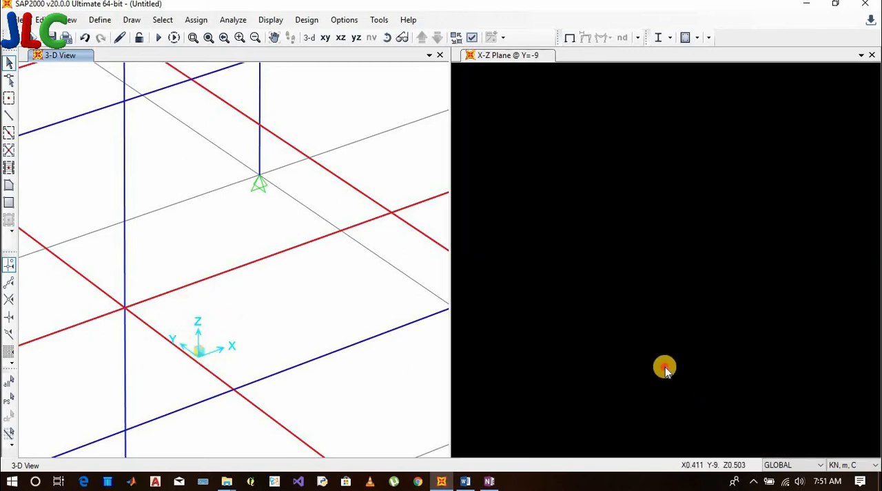
left_click(666, 368)
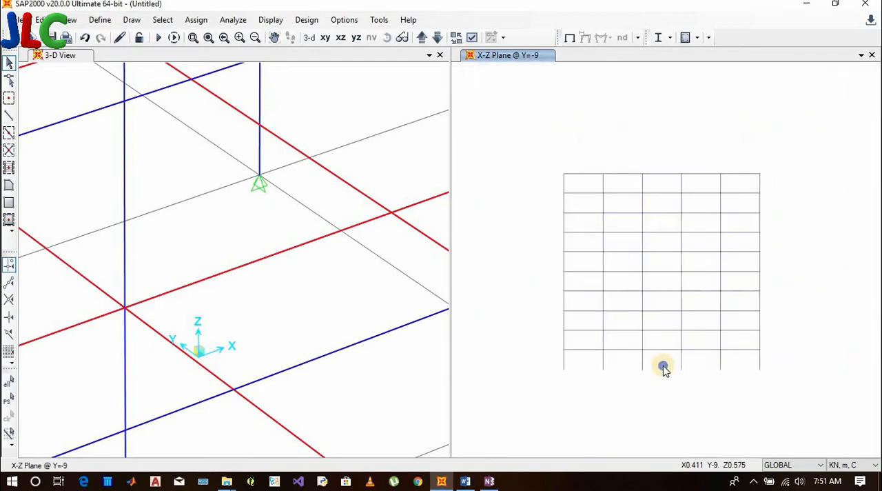
right_click(664, 368)
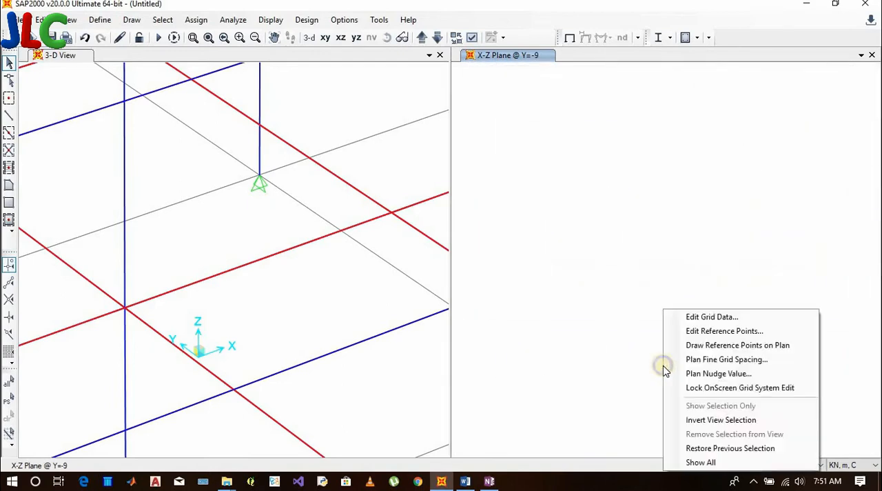
left_click(692, 356)
left_click(524, 170)
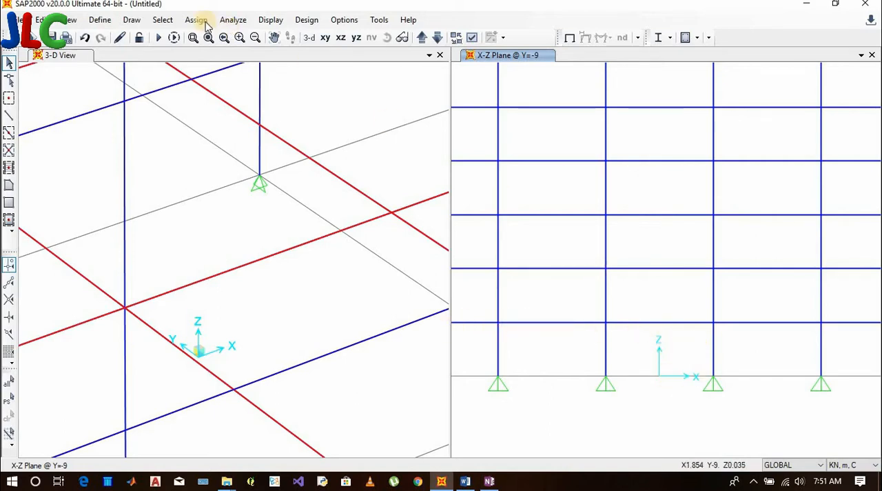
Select all lines parallel to only the X axis of the GLOBAL coordinate system
left_click(163, 20)
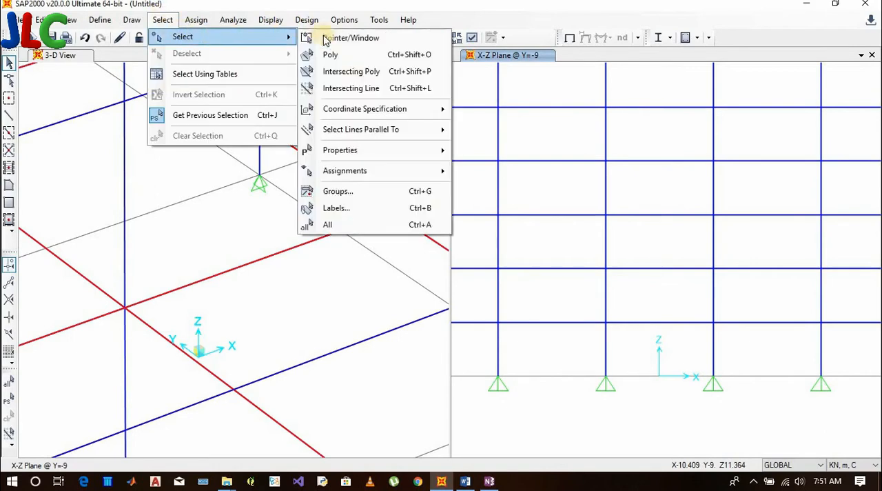
mouse_move(357, 133)
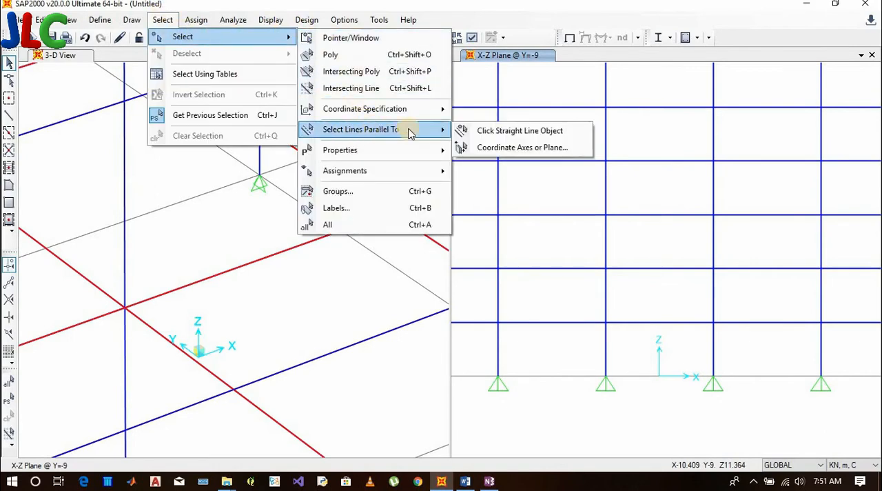
left_click(492, 147)
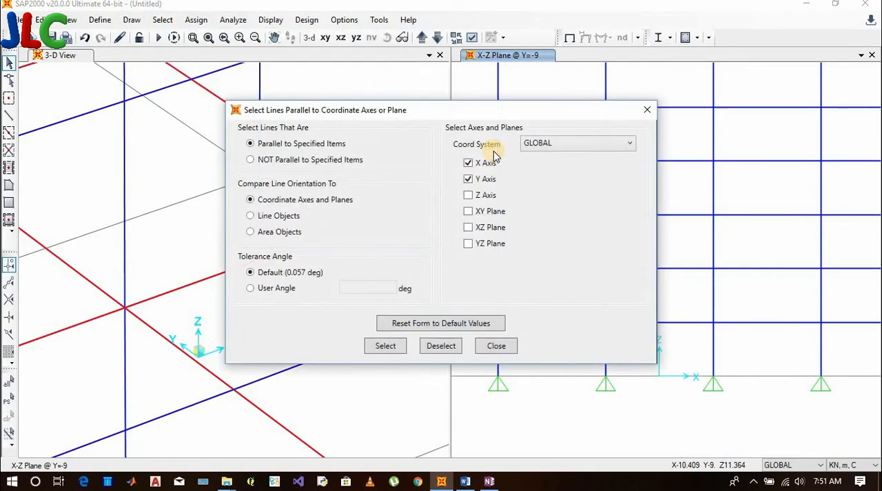
left_click(469, 166)
left_click(470, 179)
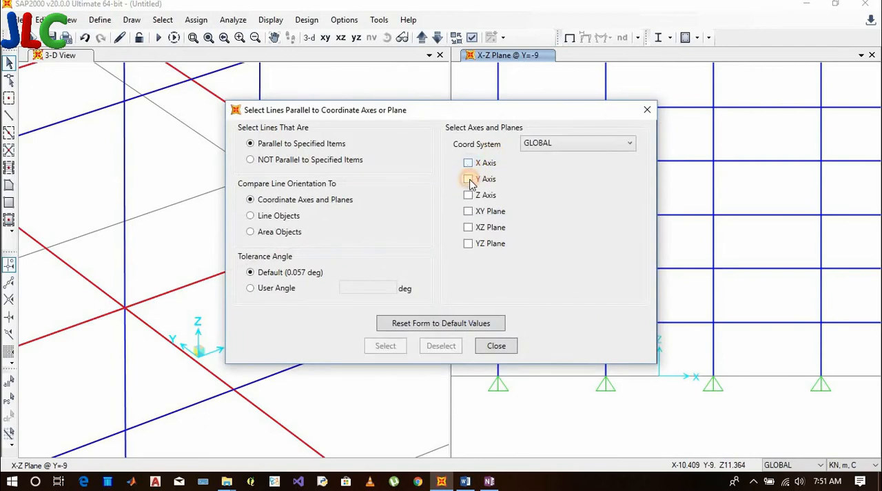
left_click(469, 166)
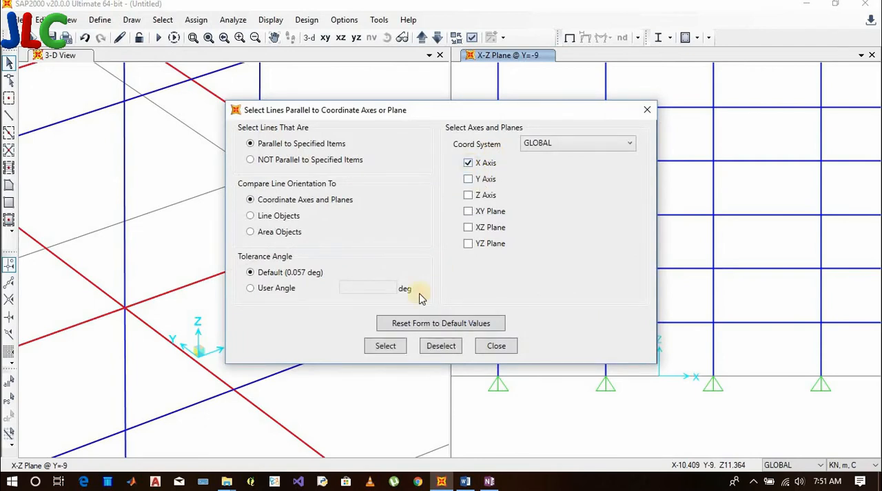
left_click(386, 347)
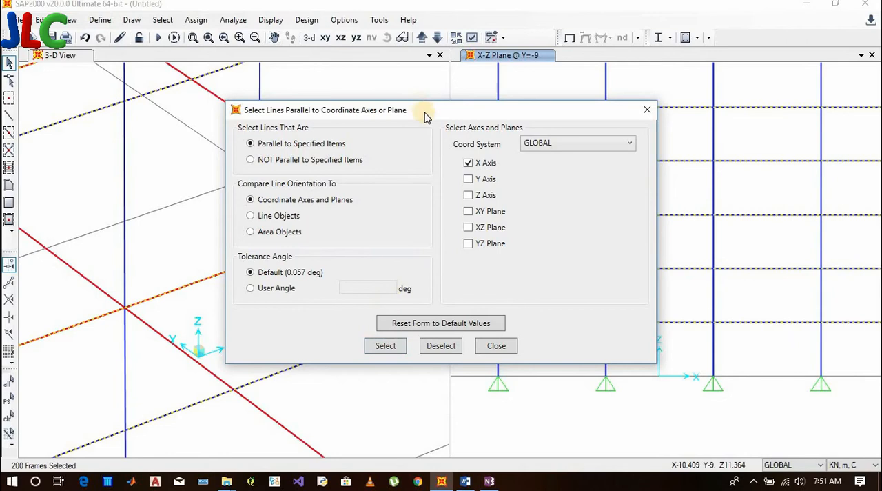
Look over the selected X-direction beams in both views, and deselect the lines parallel to the X axis
left_click_drag(425, 113, 376, 256)
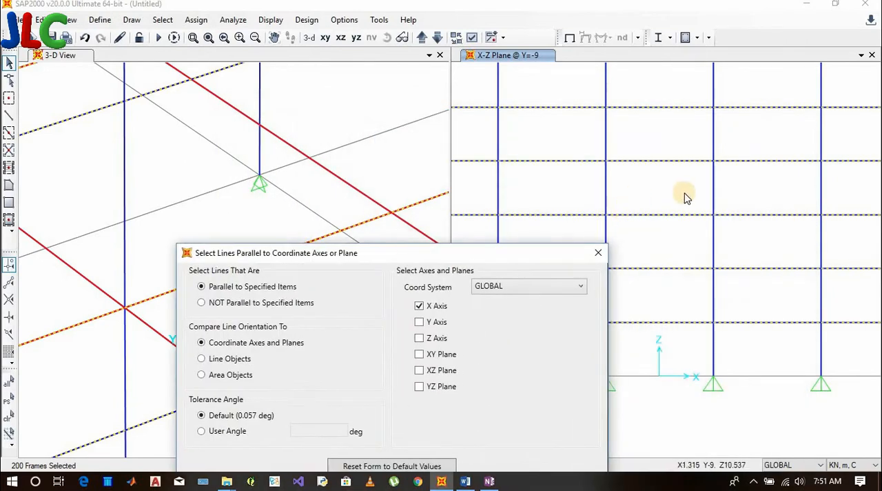
scroll(684, 198, "down", 3)
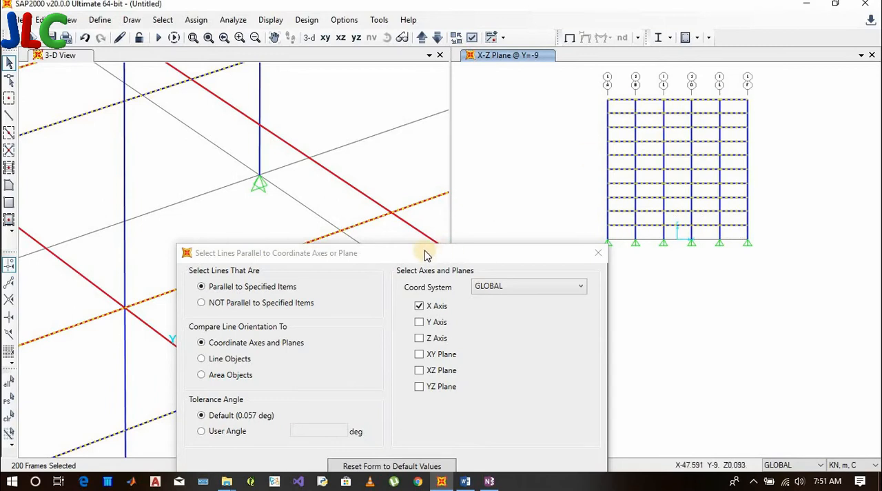
left_click_drag(388, 258, 721, 209)
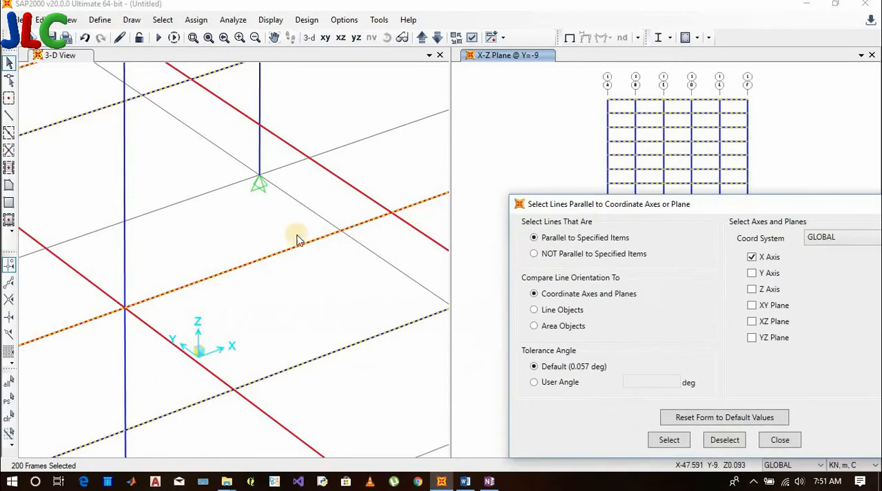
left_click(269, 223)
scroll(270, 223, "down", 10)
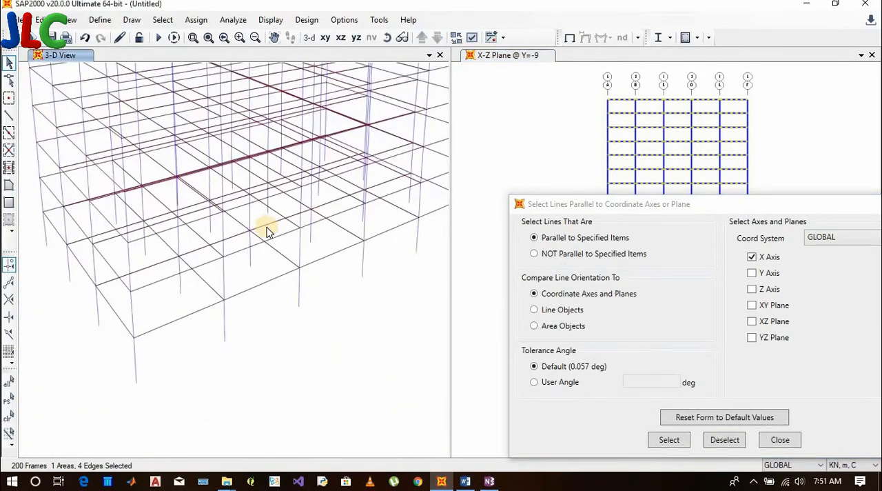
scroll(269, 233, "up", 10)
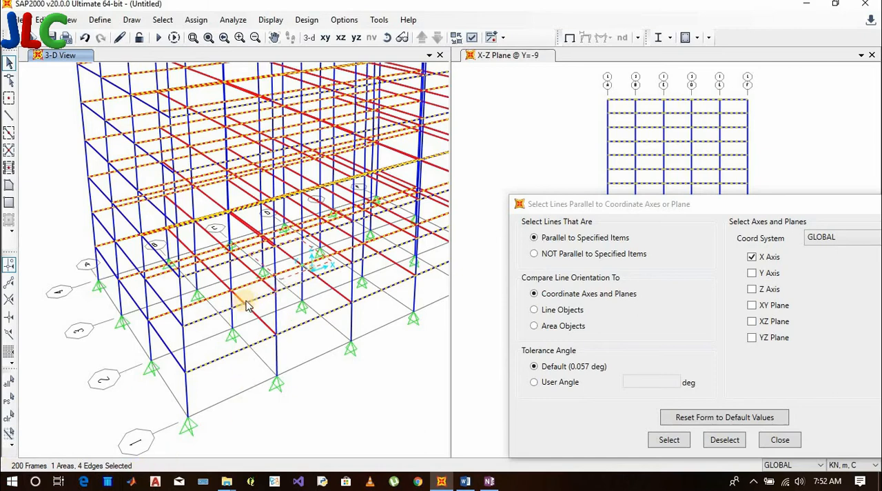
left_click_drag(724, 208, 611, 70)
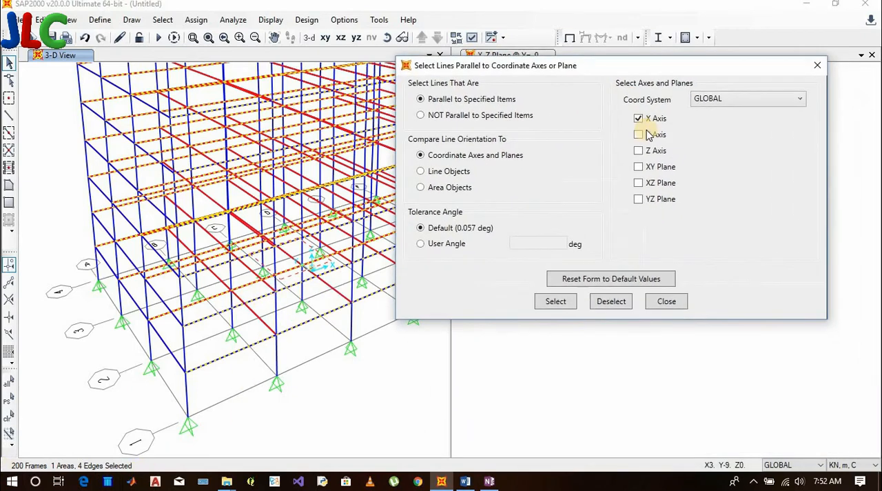
left_click(639, 119)
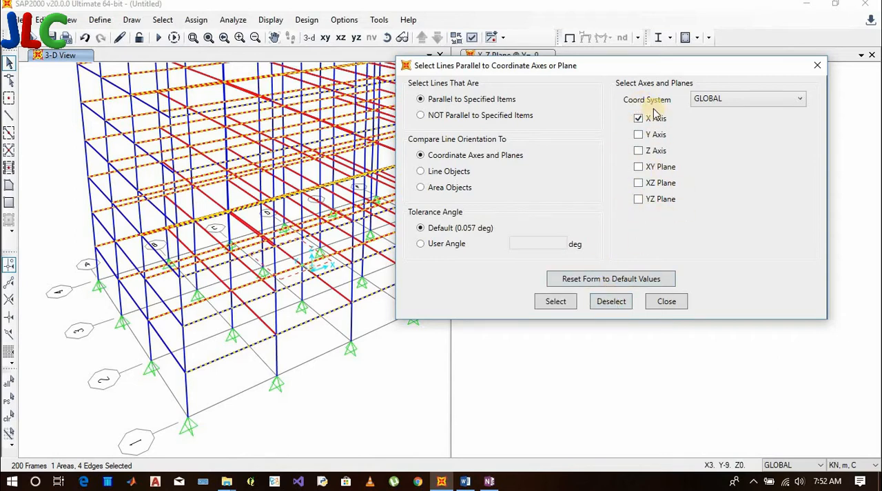
left_click(607, 303)
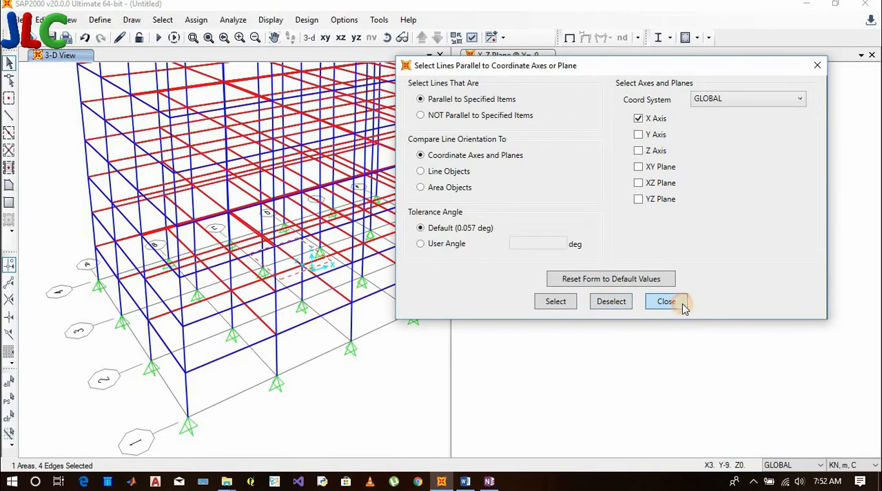
left_click(665, 301)
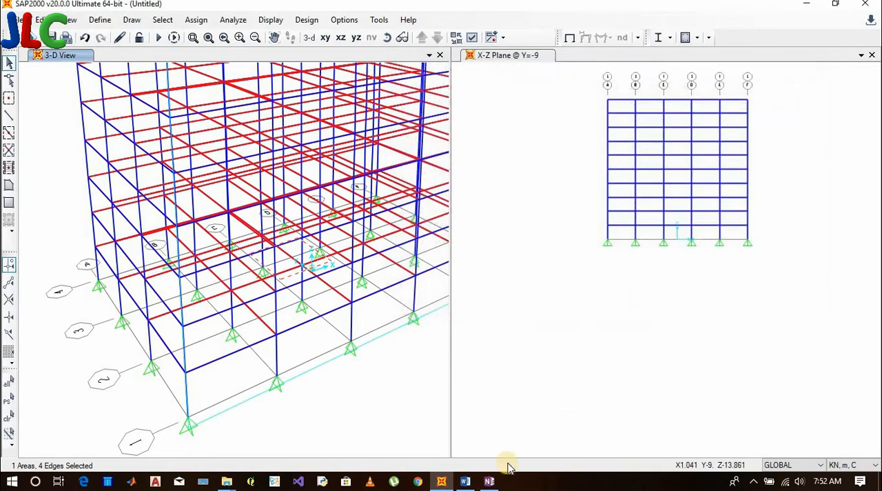
Select the lines parallel to the global Y axis plus those parallel to the X axis, and deselect them again
left_click(163, 19)
mouse_move(183, 36)
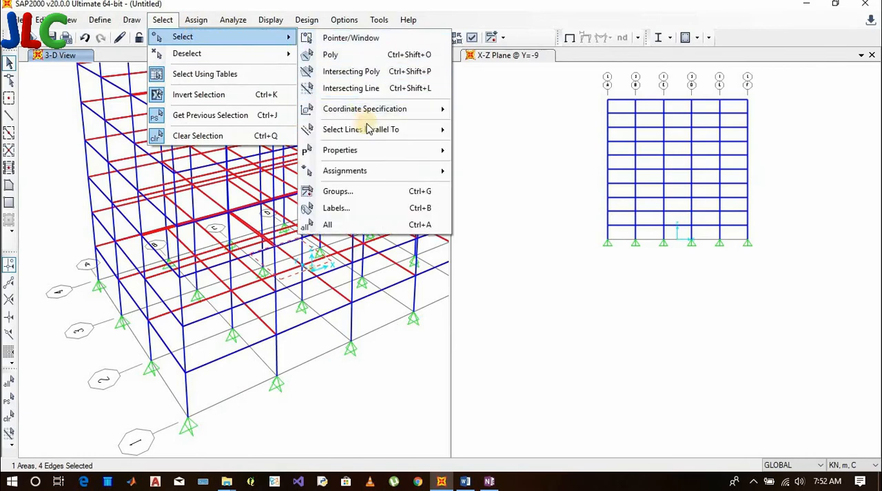
mouse_move(445, 129)
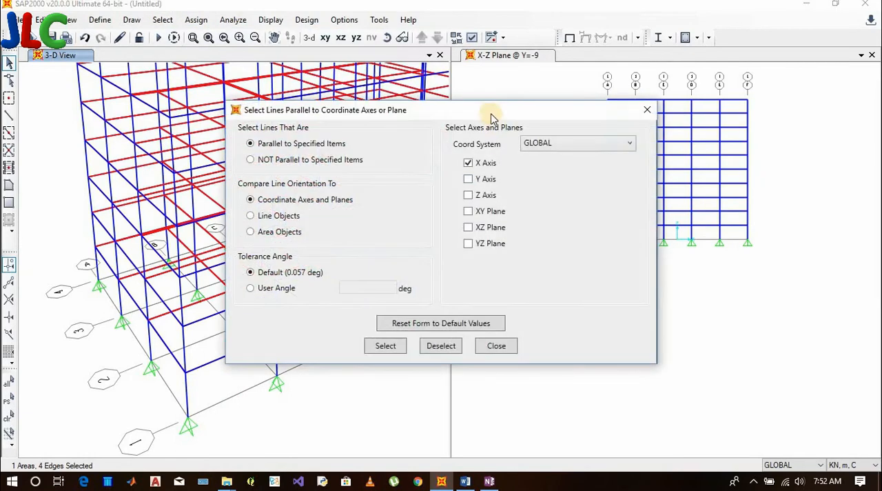
left_click_drag(490, 111, 674, 84)
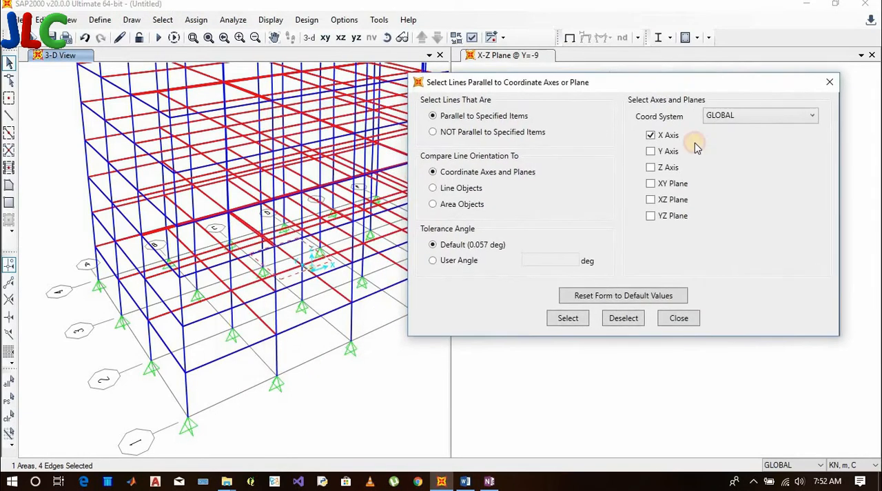
left_click(652, 135)
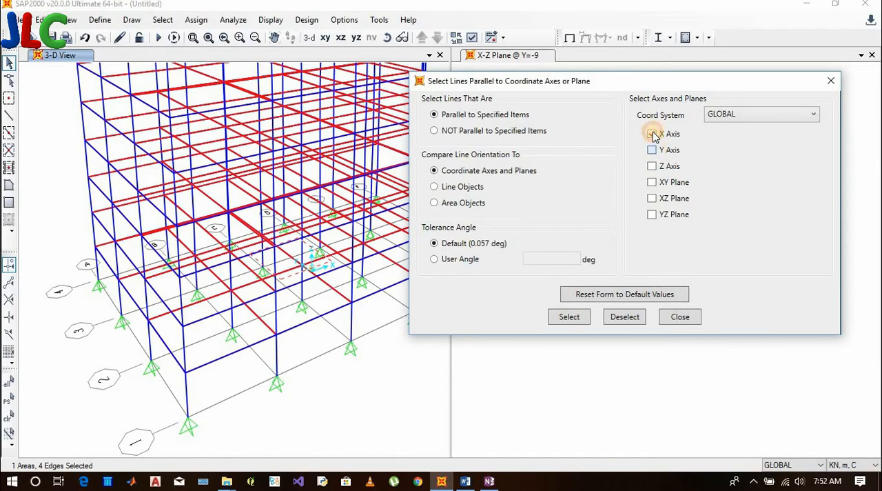
left_click(584, 318)
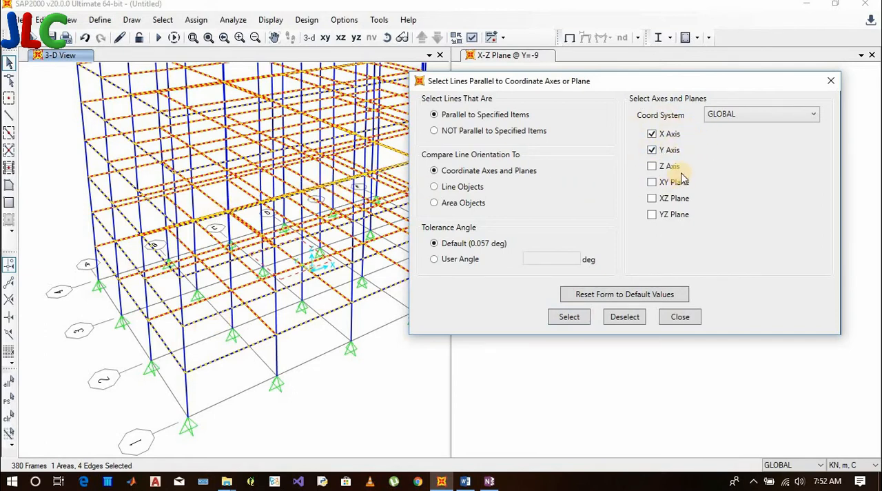
left_click(629, 317)
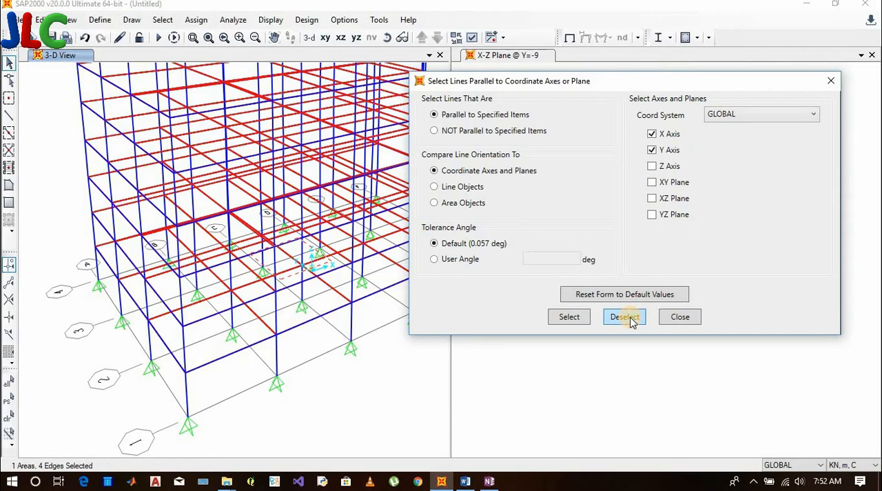
left_click(681, 317)
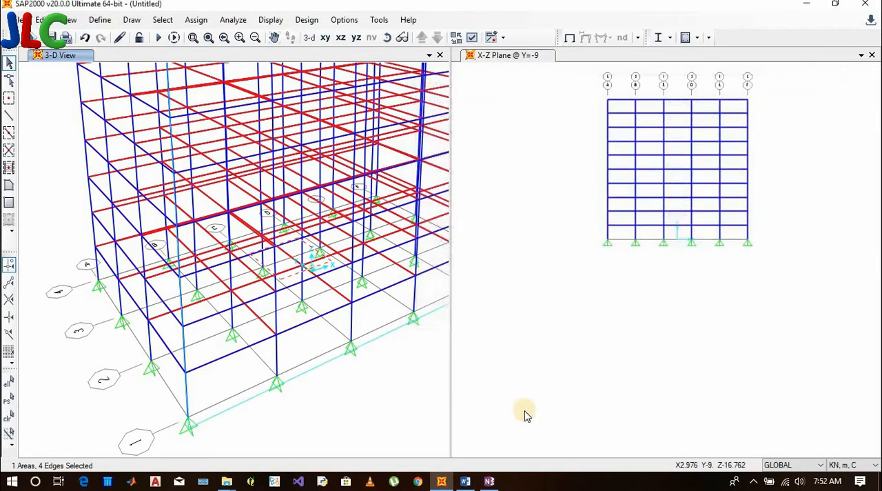
Check the Word list for the next selection method, all the lines parallel to a line, and return to the SAP2000 model
left_click(466, 480)
scroll(474, 252, "down", 1)
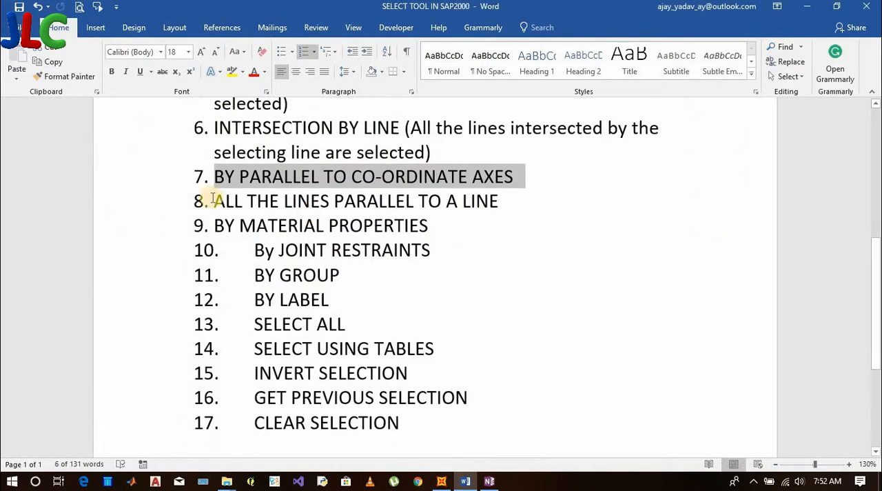
left_click(808, 6)
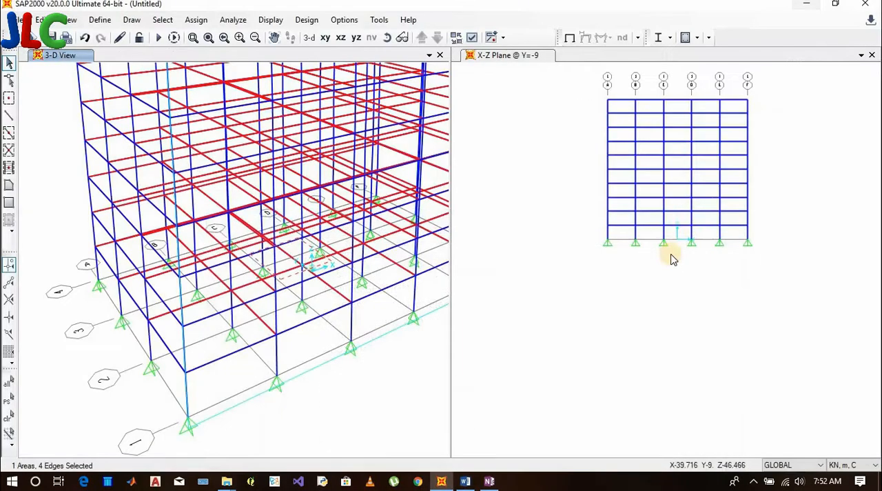
scroll(728, 184, "up", 2)
scroll(730, 186, "up", 2)
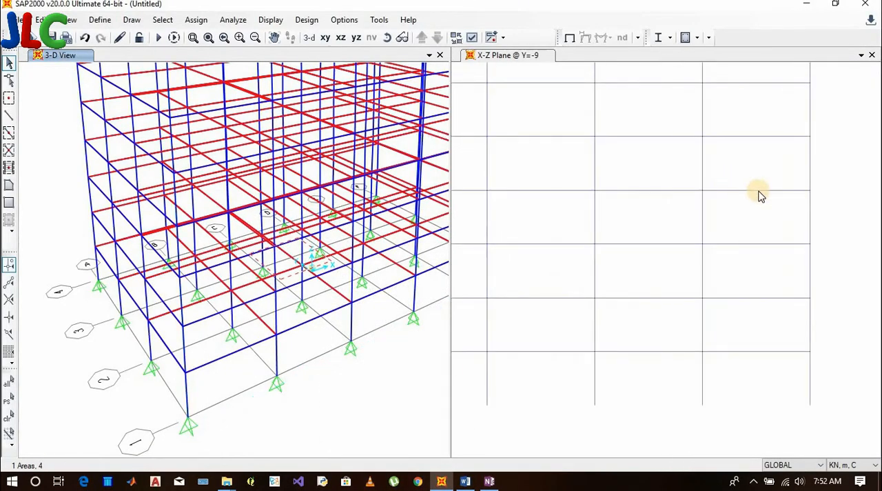
scroll(759, 194, "down", 2)
left_click(163, 20)
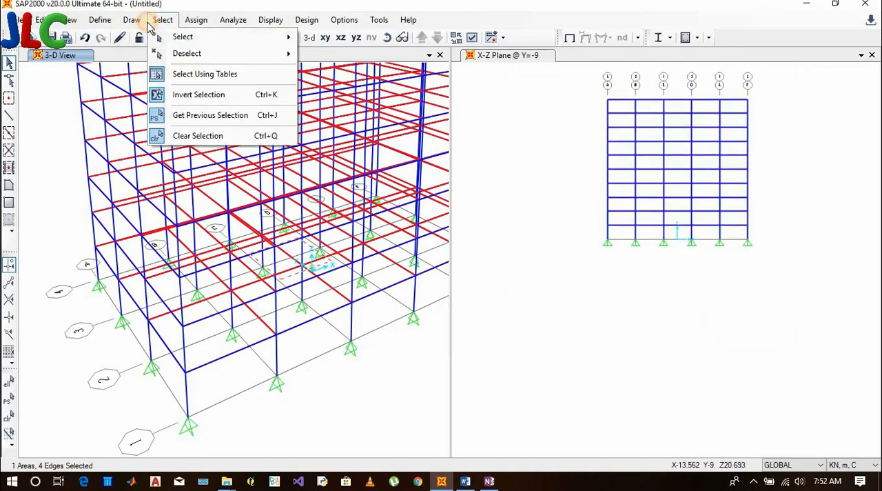
mouse_move(217, 36)
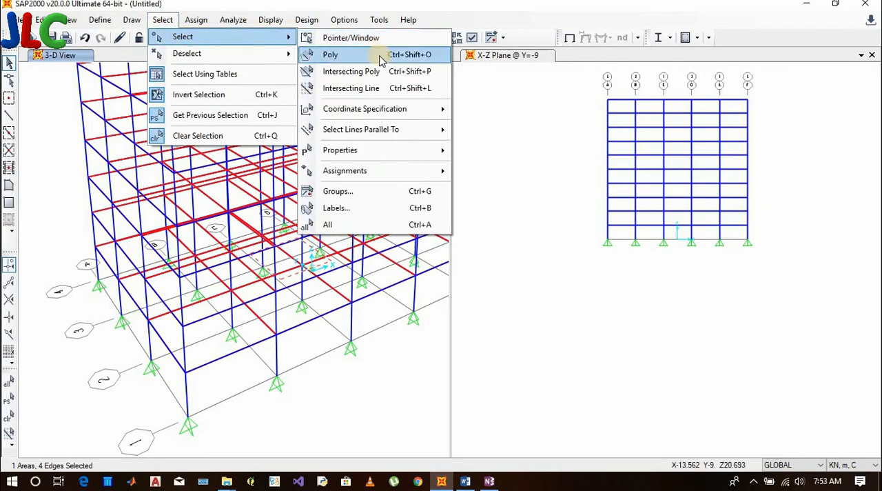
left_click(125, 21)
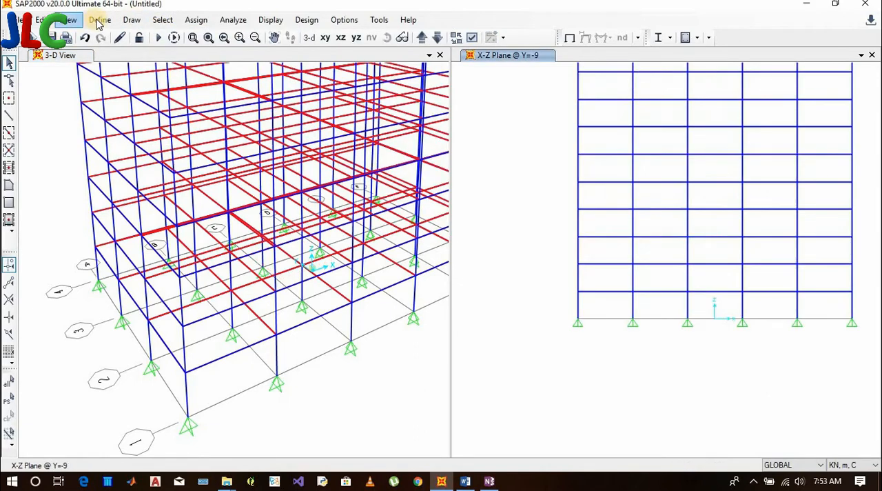
left_click(98, 20)
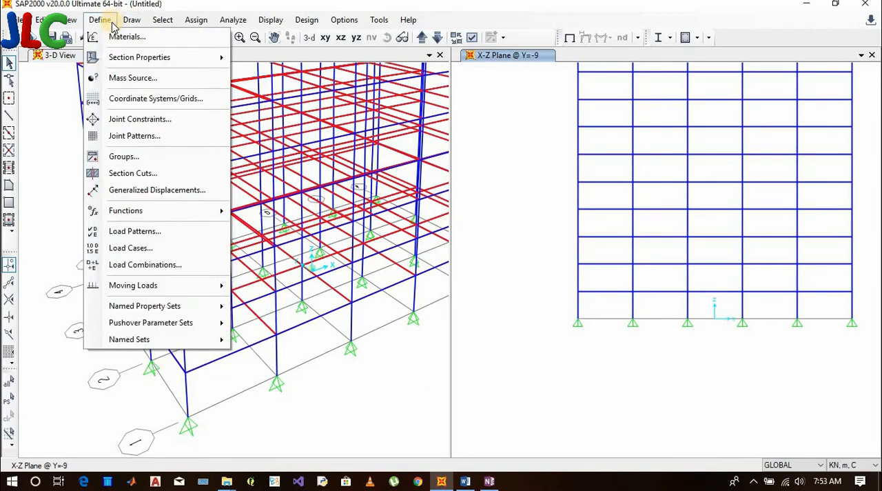
mouse_move(132, 22)
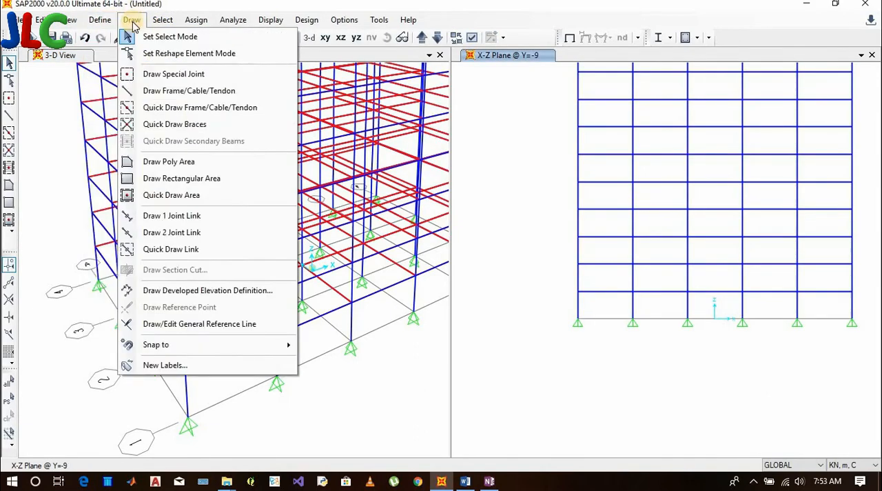
left_click(172, 109)
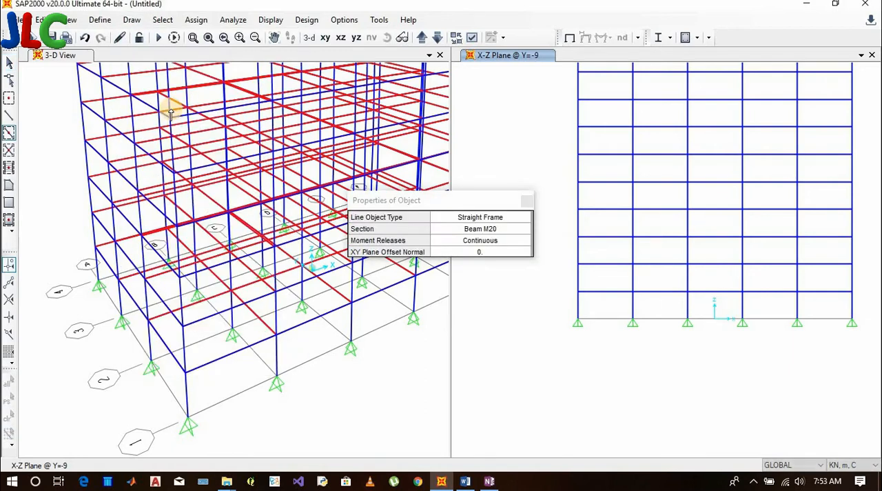
Draw a diagonal Beam M20 straight frame in the Y=-9 elevation, from the outer column at Z=6 across two bays to X=-3, Z=12
left_click(131, 20)
left_click(155, 90)
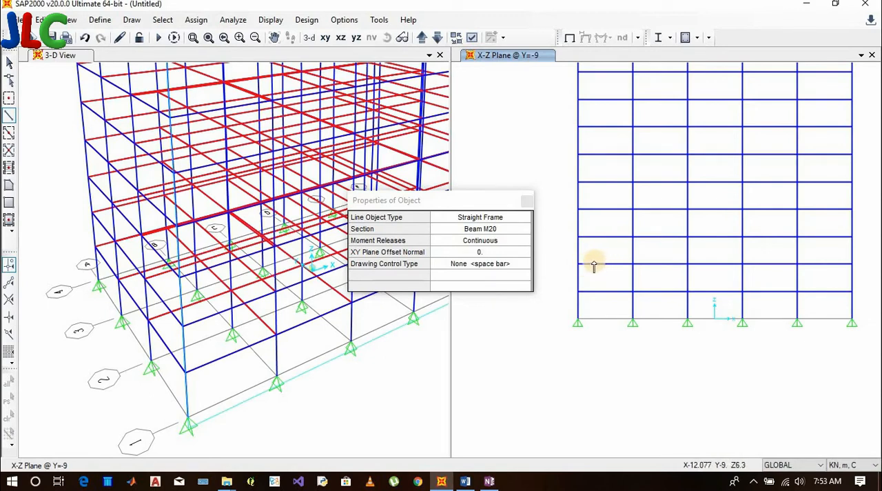
left_click(578, 264)
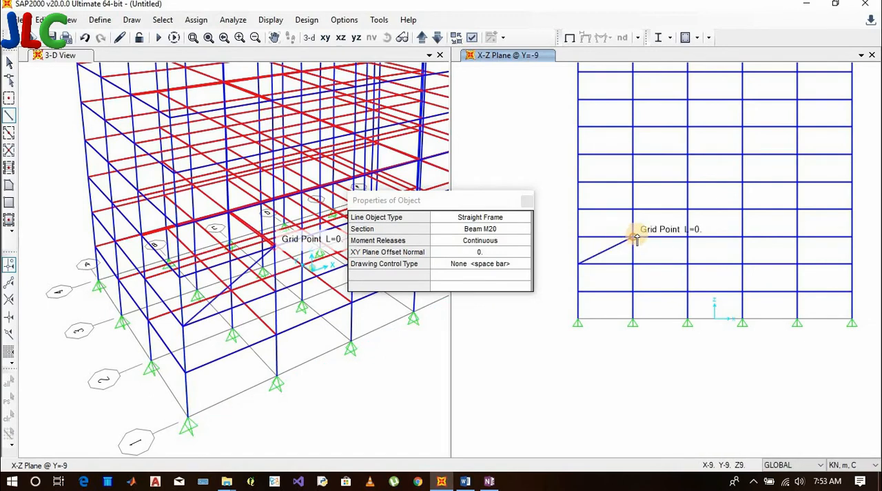
left_click(688, 208)
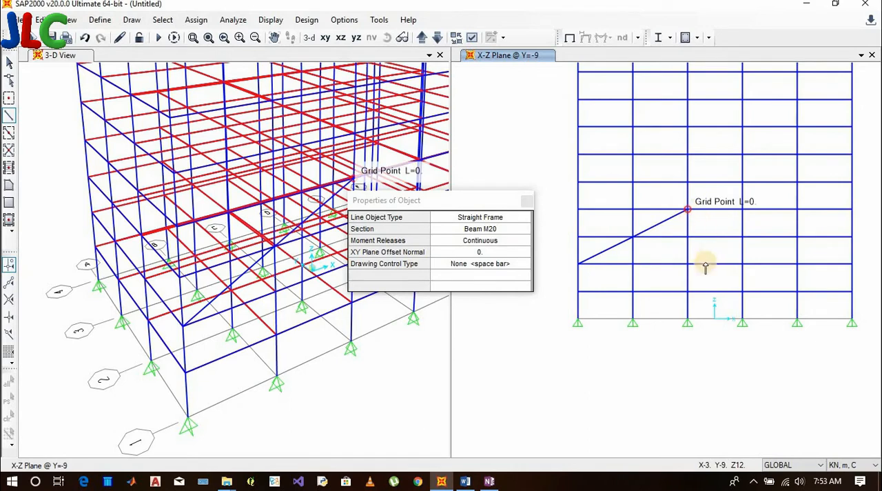
key("Escape")
Draw two more diagonals parallel to the first, a two-bay one from X=-3, Z=6 and a one-bay one from X=-3, Z=21
left_click(132, 20)
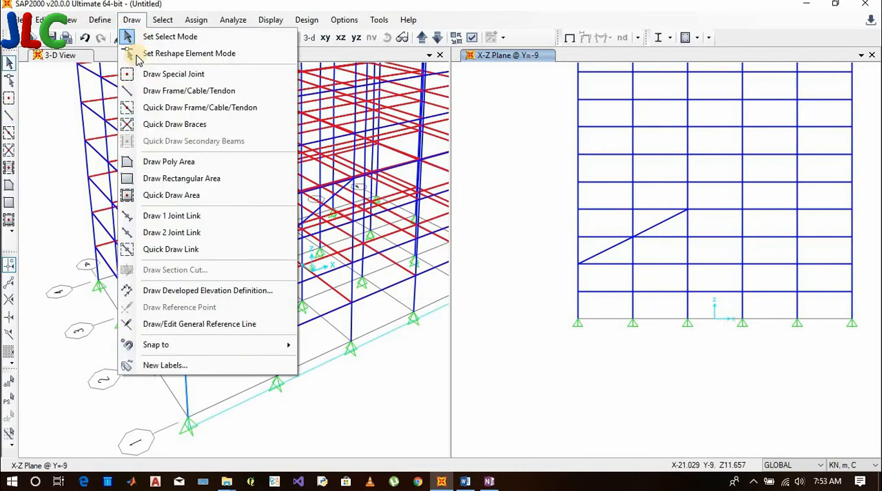
left_click(152, 91)
left_click(687, 263)
left_click(797, 208)
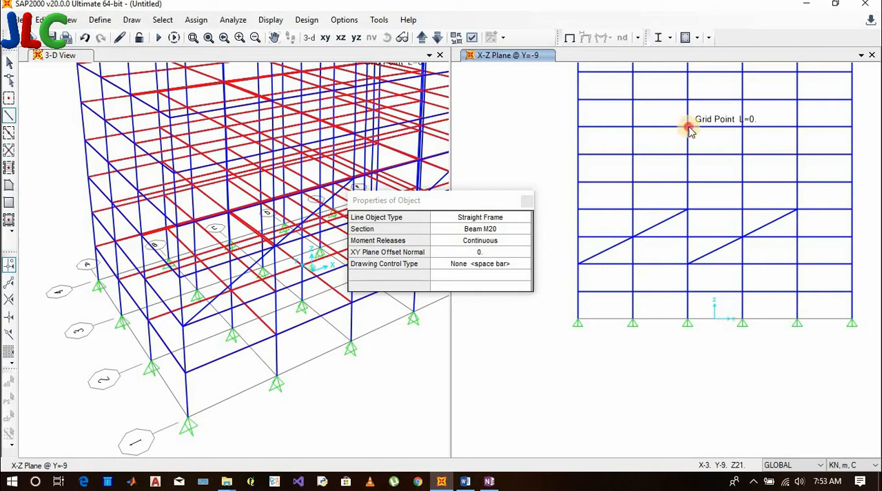
left_click(687, 127)
left_click(742, 100)
key("Escape")
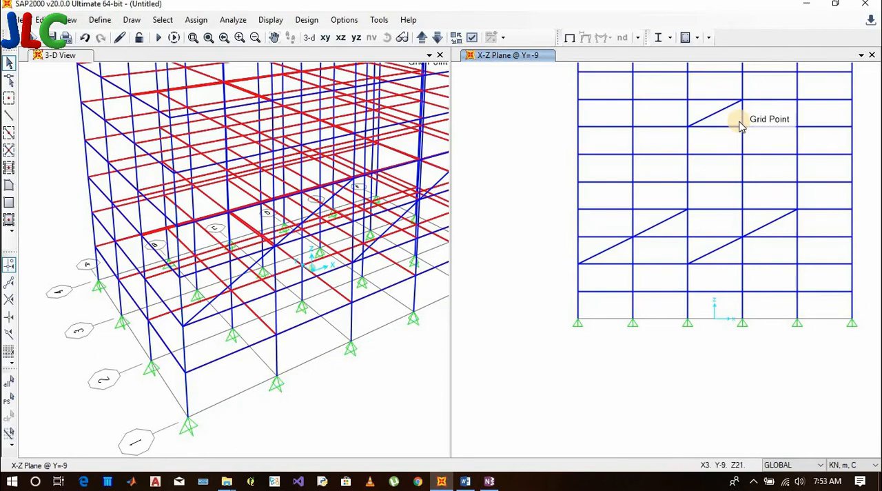
Select all lines parallel to a straight line object, using the short one-bay diagonal in the elevation as the reference line
left_click(160, 21)
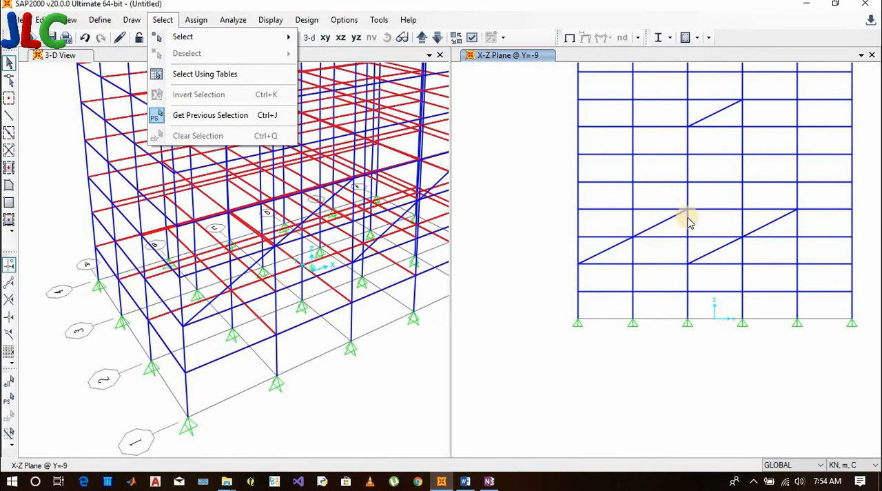
key("Escape")
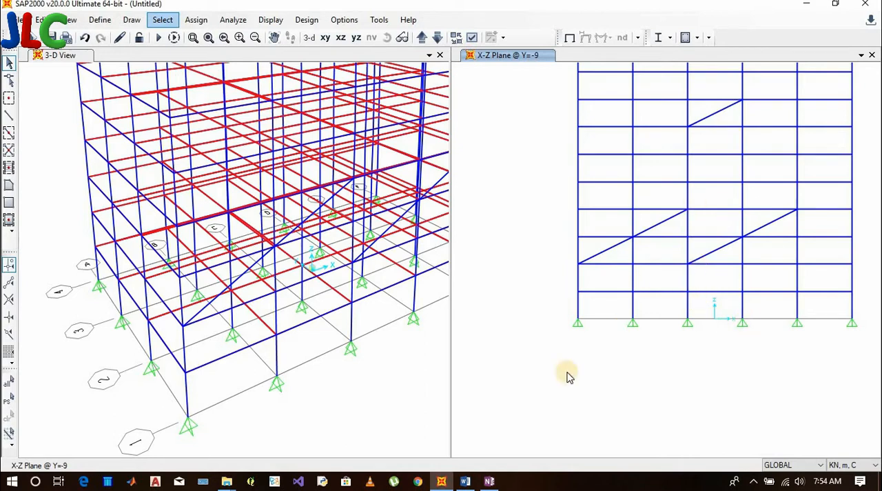
left_click(163, 19)
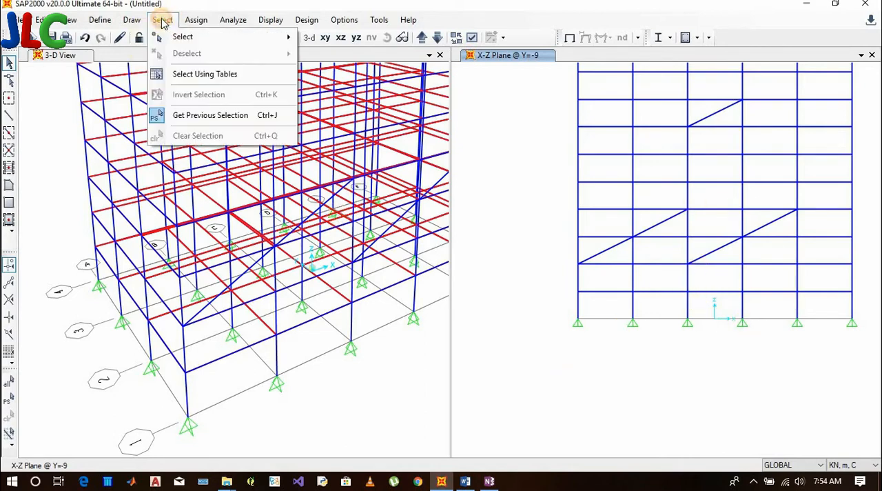
mouse_move(290, 36)
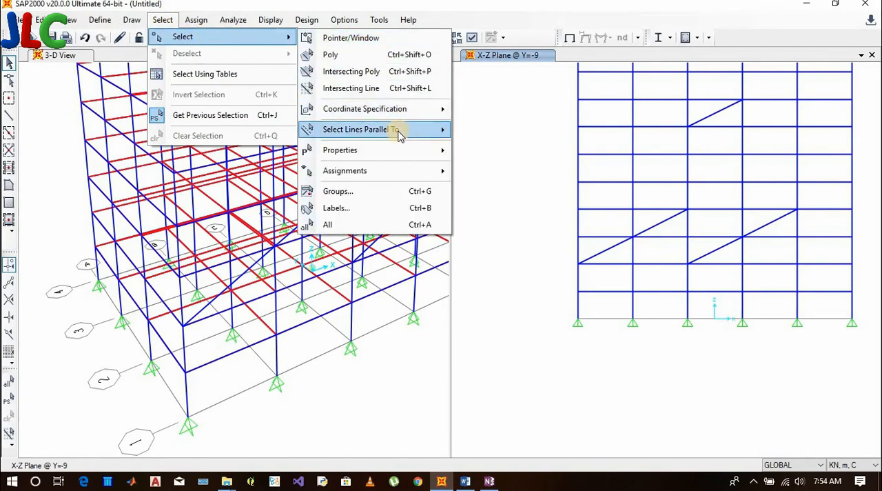
mouse_move(400, 133)
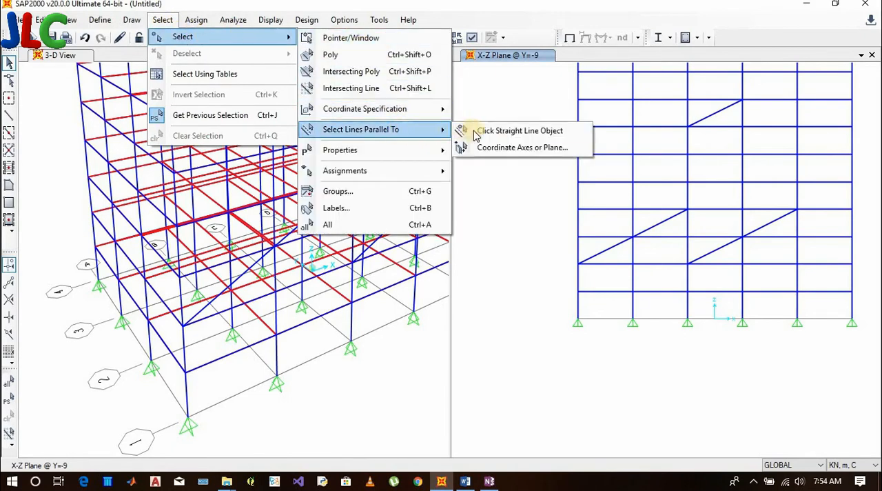
left_click(528, 131)
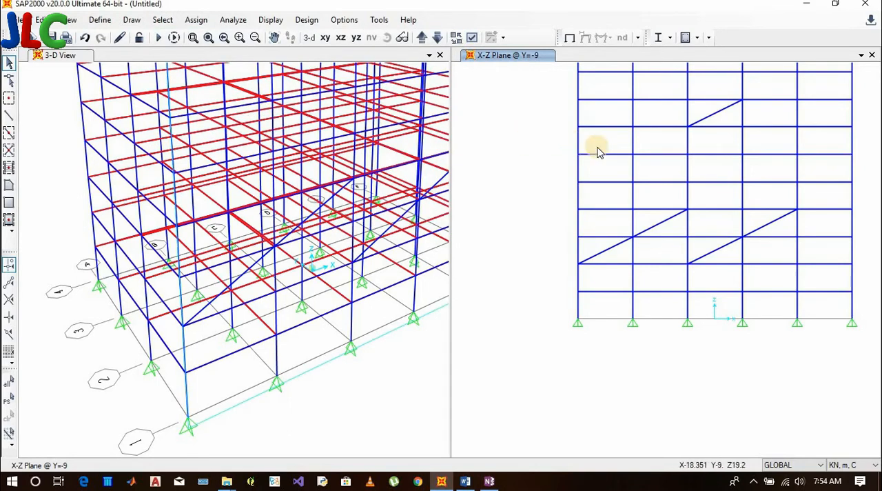
left_click(717, 114)
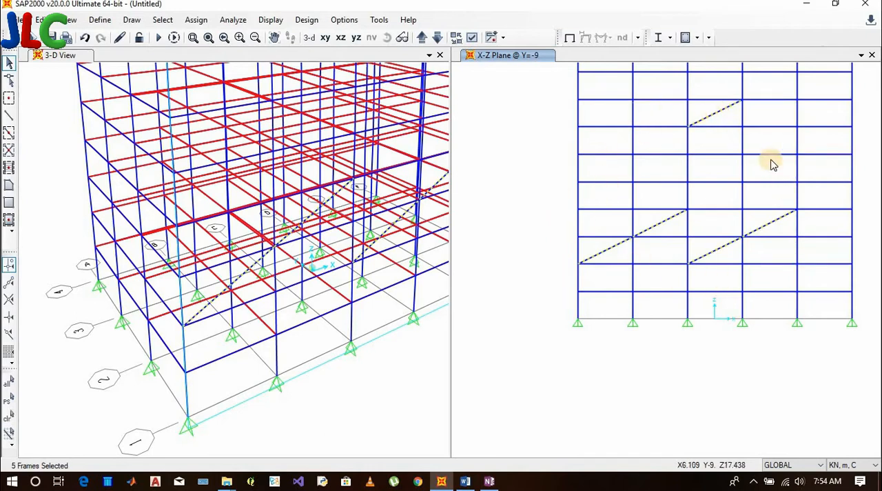
Clear the selection and select all lines parallel to the lowest horizontal beam in the middle bay of the elevation
key("ctrl+q")
left_click(163, 19)
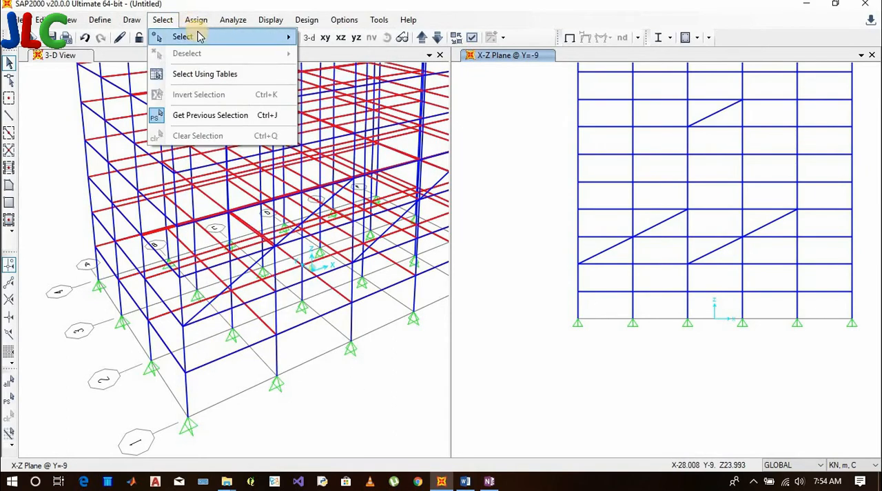
mouse_move(200, 37)
mouse_move(372, 130)
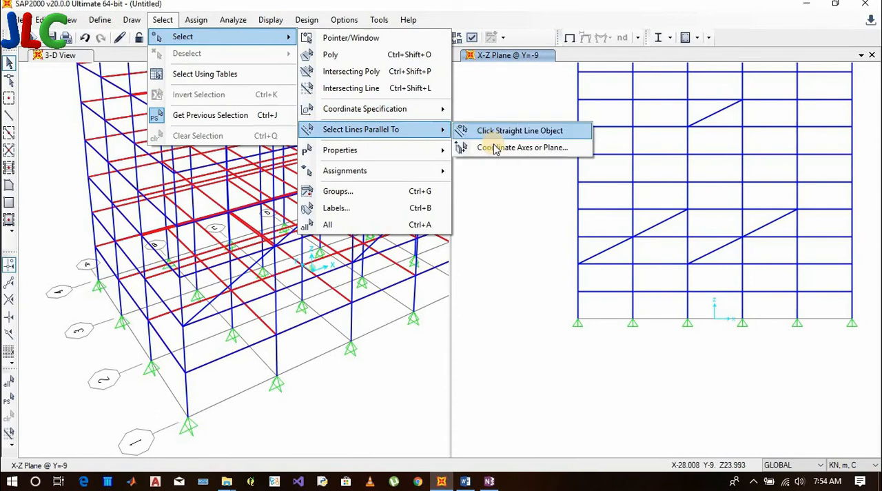
left_click(495, 132)
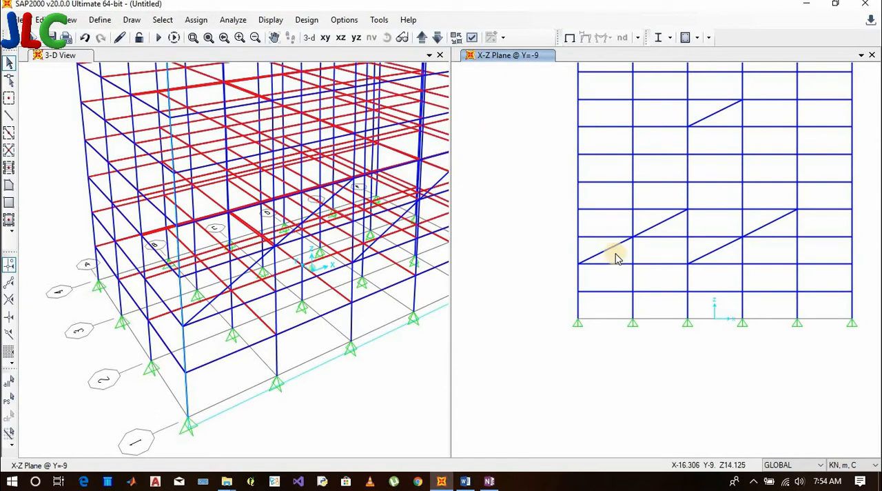
left_click(716, 292)
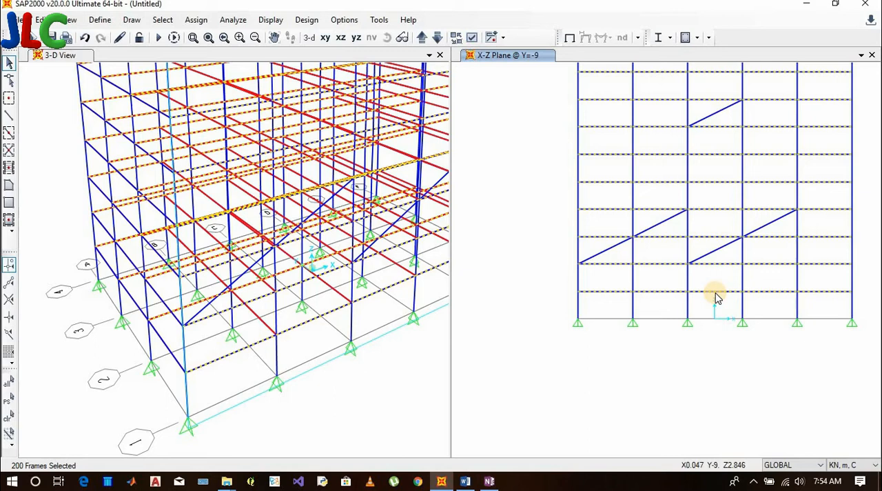
Highlight the "BY MATERIAL PROPERTIES" item in the Word list of selection methods and return to SAP2000
left_click(465, 480)
scroll(349, 224, "down", 1)
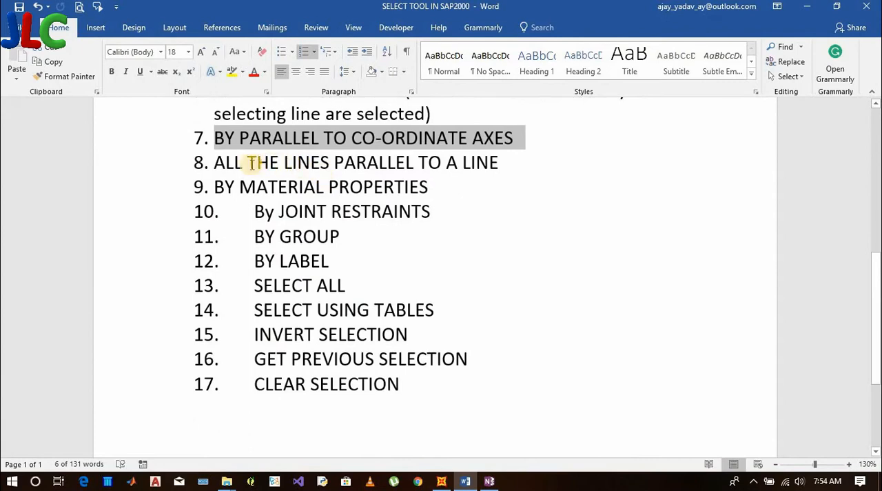
left_click_drag(215, 180, 380, 185)
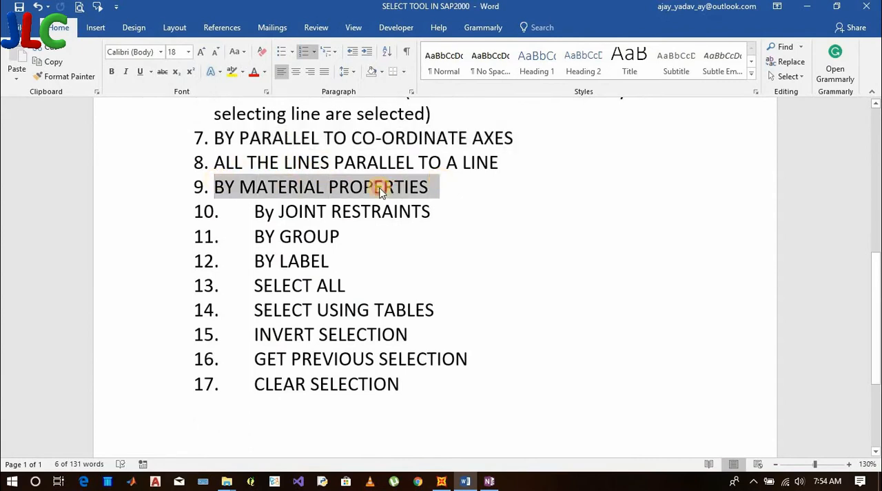
left_click(446, 484)
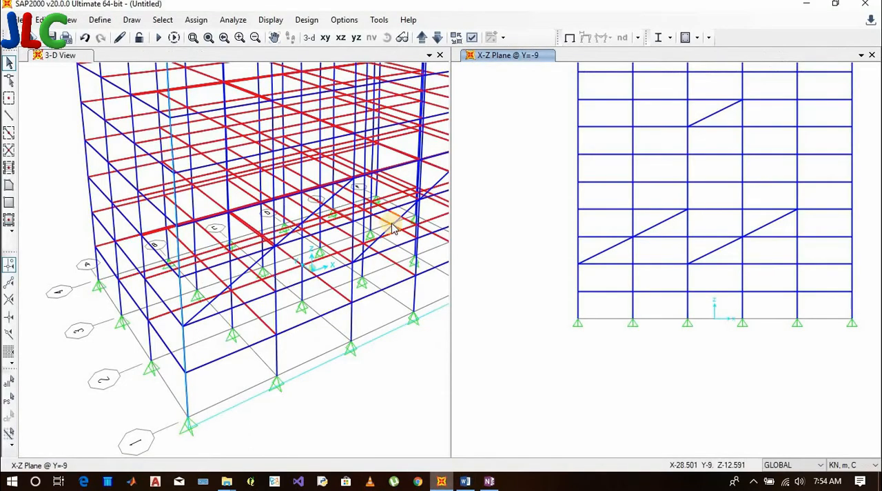
Select all objects that use the M20 material property, keeping the selection dialog clear of the 3-D view
left_click(134, 20)
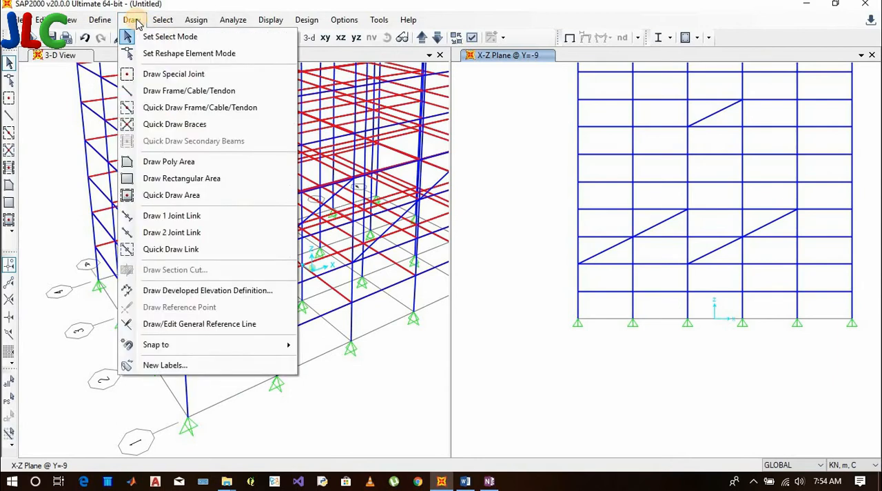
mouse_move(115, 22)
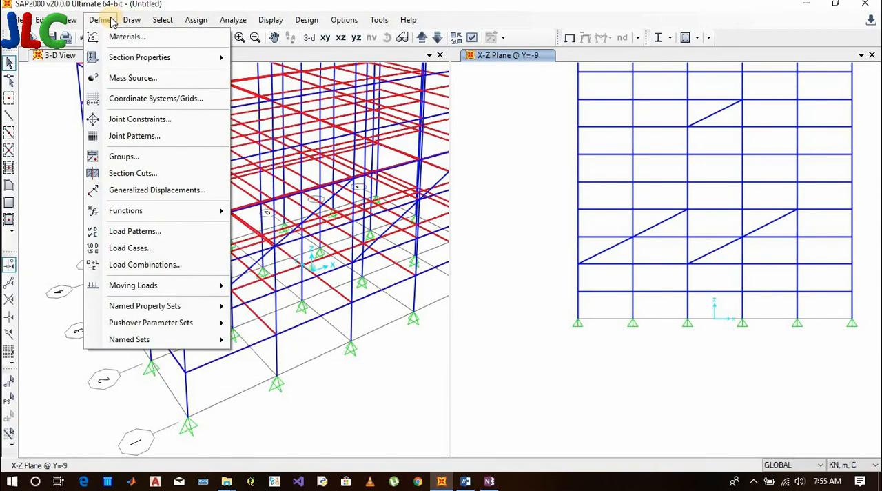
mouse_move(153, 20)
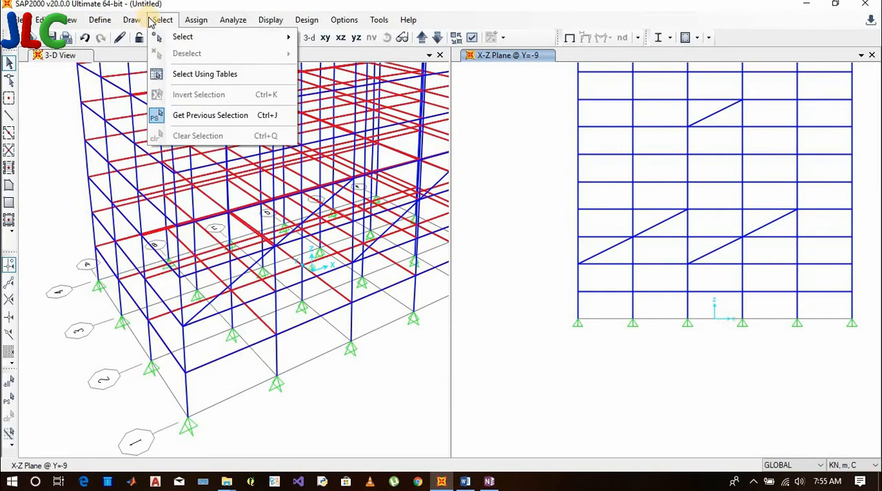
mouse_move(222, 36)
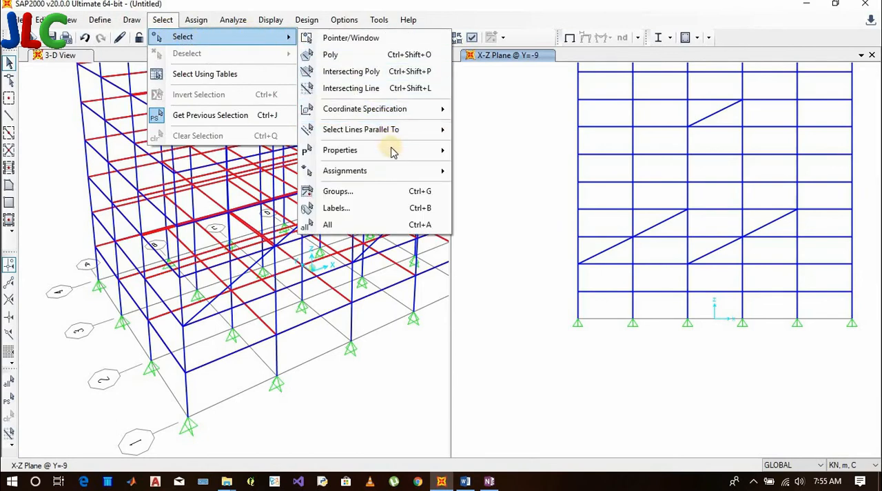
mouse_move(390, 150)
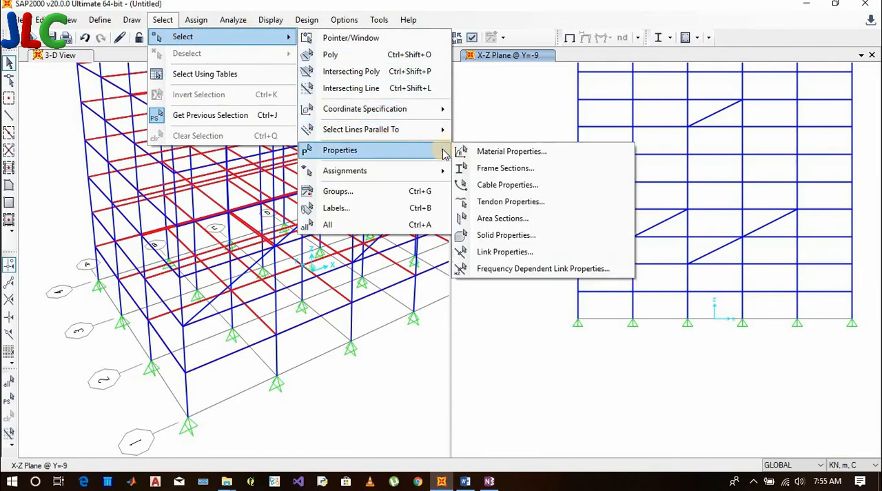
left_click(512, 152)
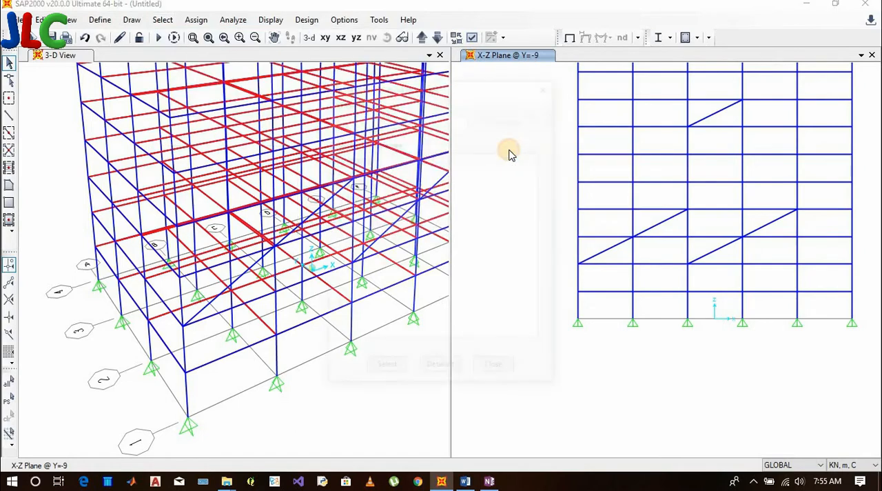
left_click(363, 198)
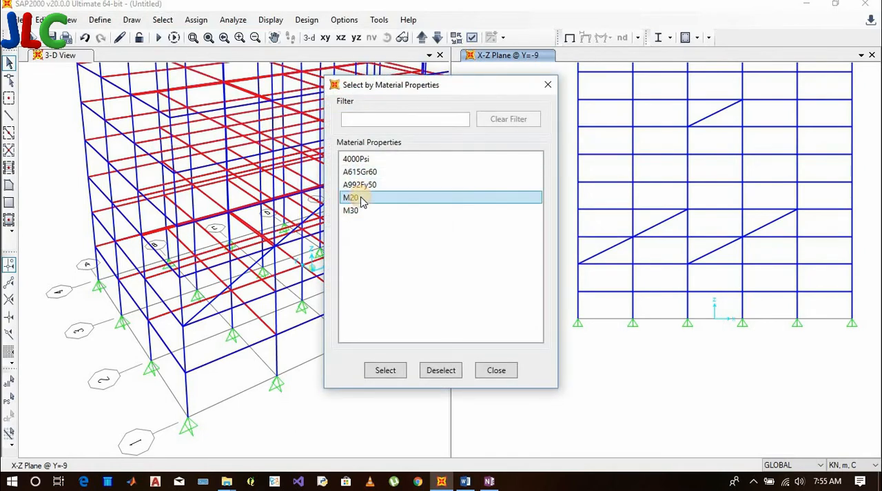
left_click(397, 370)
left_click_drag(437, 85, 568, 173)
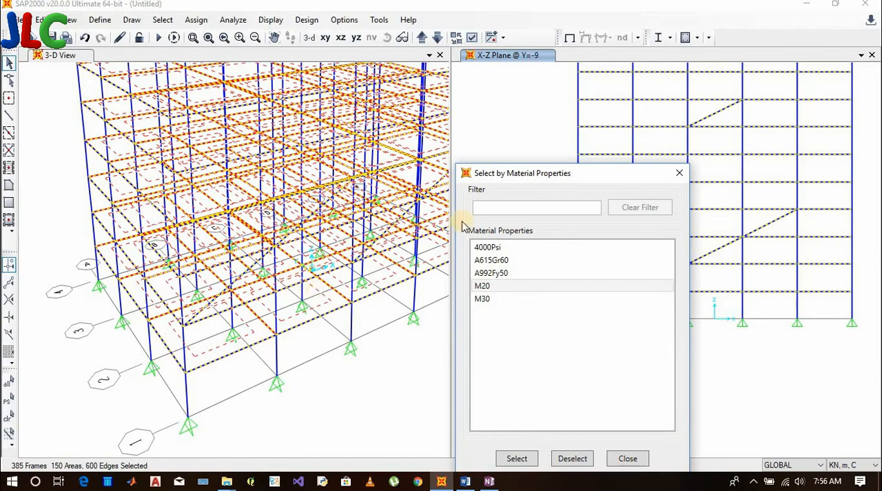
left_click_drag(519, 181, 507, 118)
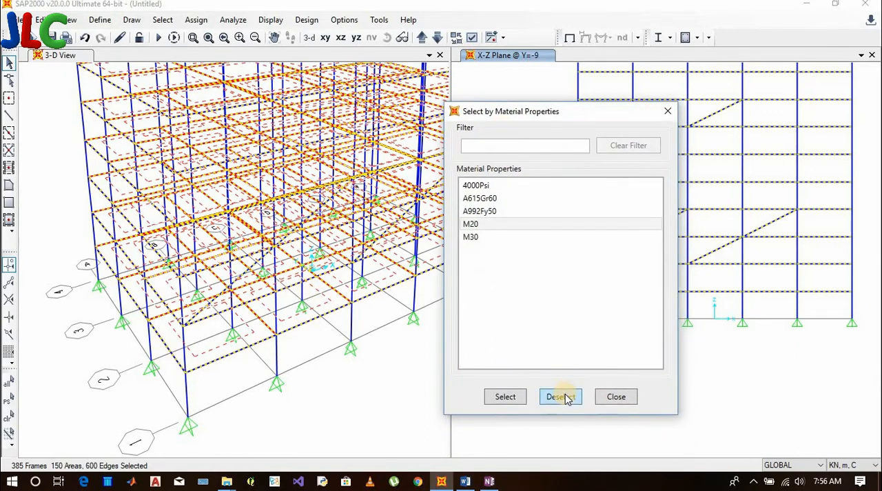
Deselect the M20 objects and select all objects that use the M30 material property instead
left_click(562, 397)
left_click(490, 266)
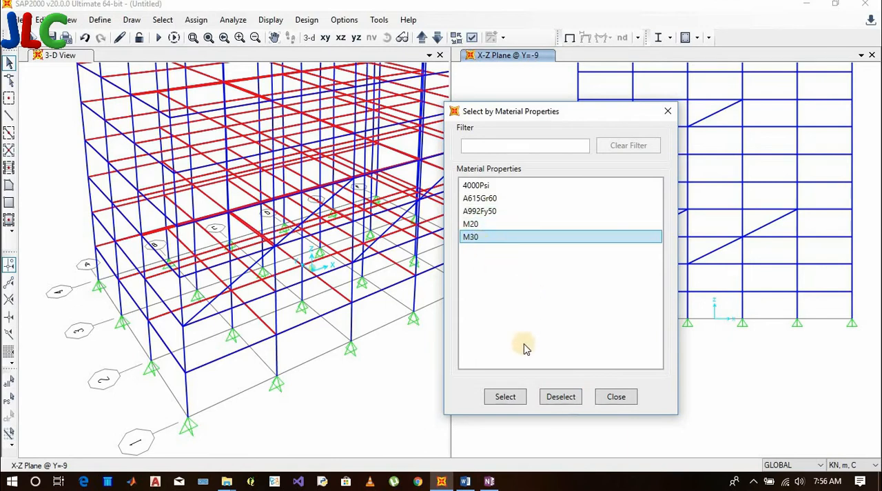
left_click(514, 399)
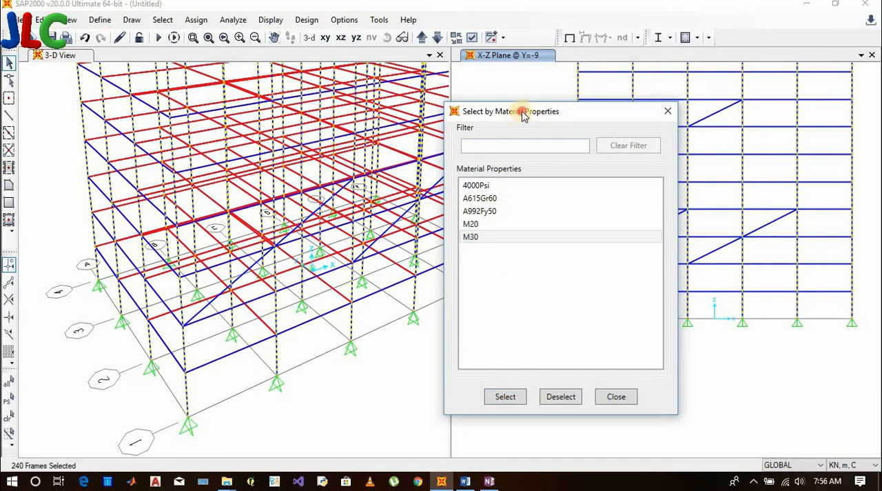
left_click_drag(524, 111, 541, 97)
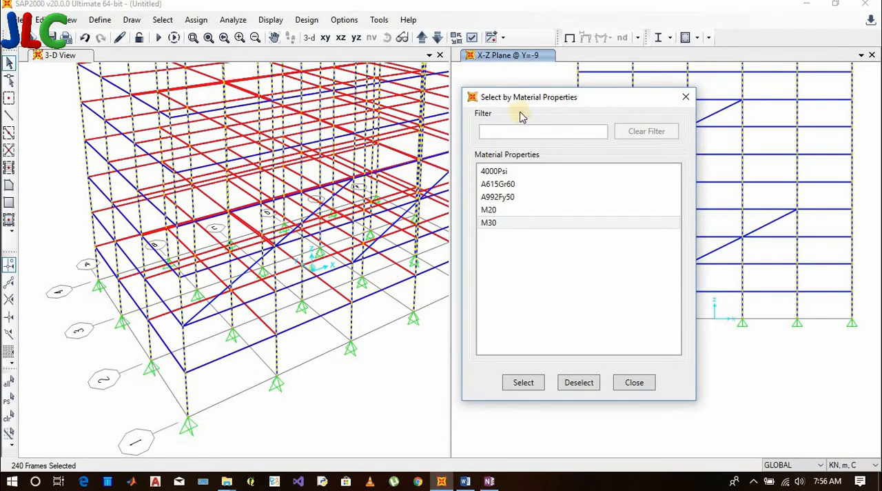
Deselect the objects with the M30 material and check the list of selection methods in Word
left_click(569, 385)
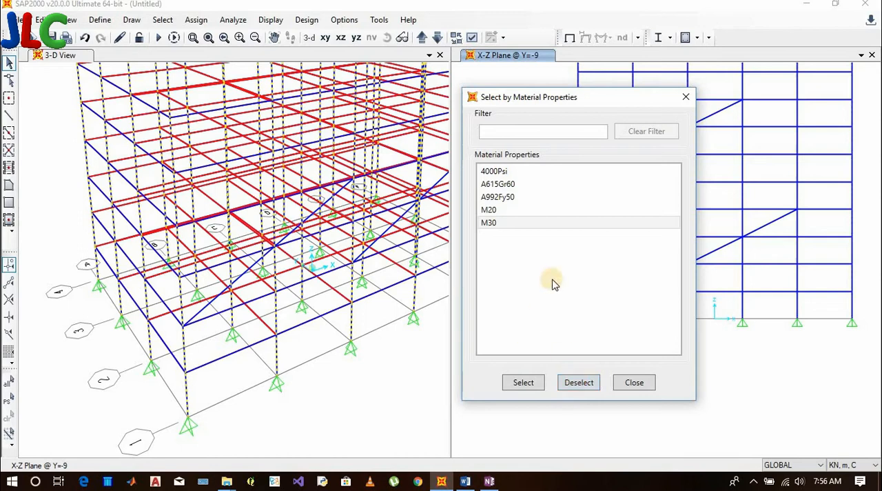
left_click(496, 222)
left_click(589, 386)
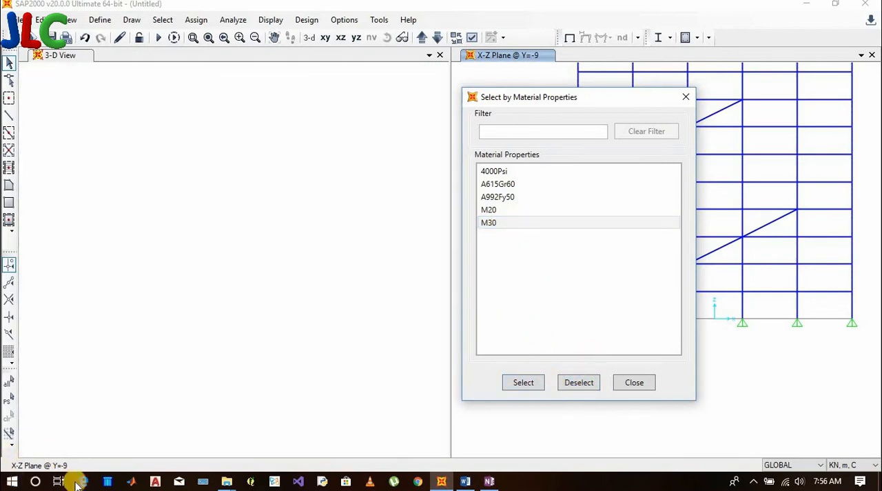
left_click(463, 482)
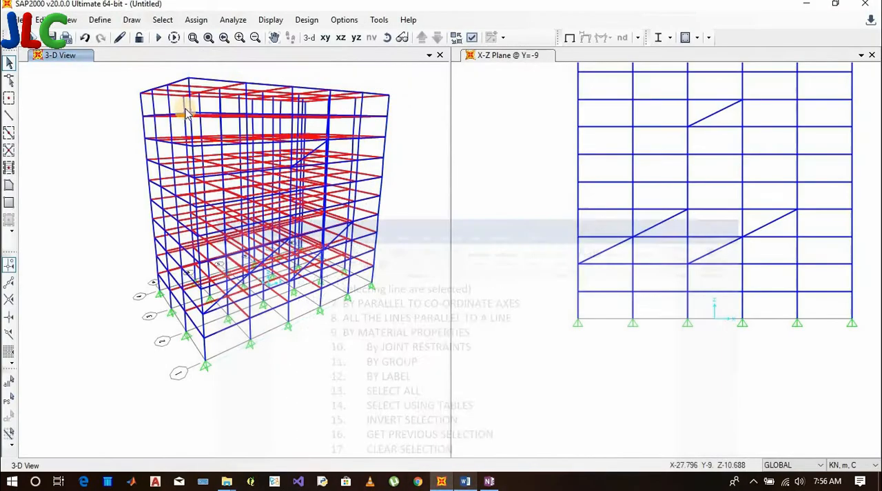
Select all frames assigned the Beam M20 frame section, keeping the dialog clear of the 3-D view
left_click(162, 19)
mouse_move(183, 36)
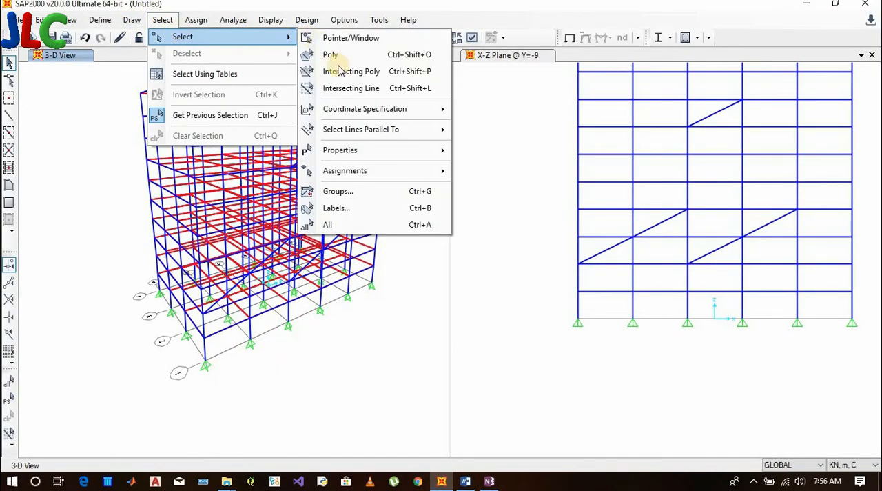
mouse_move(384, 152)
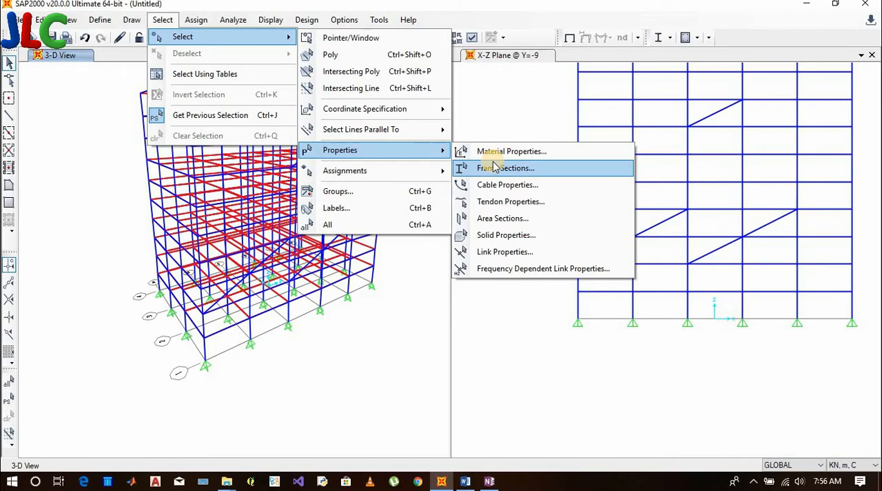
left_click(501, 170)
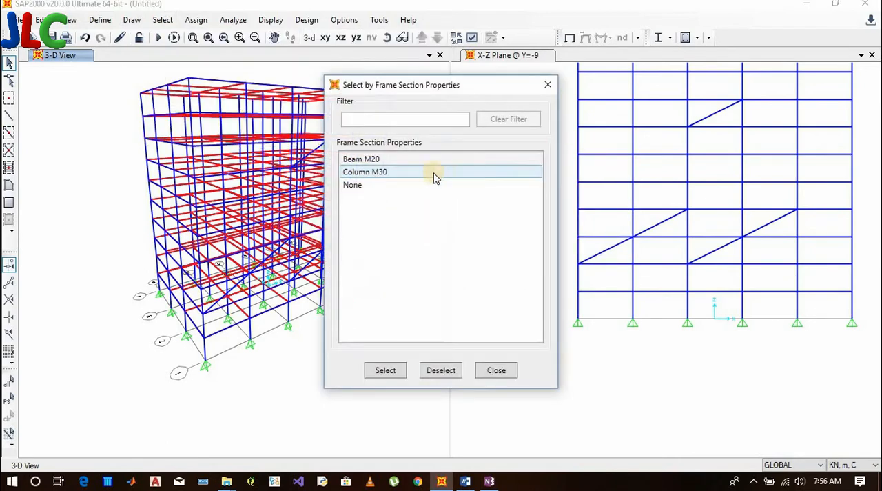
left_click(379, 160)
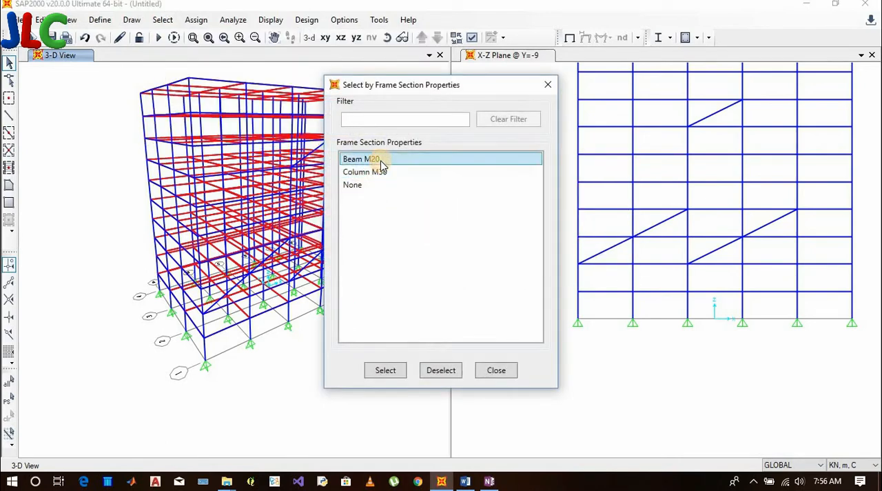
left_click(386, 370)
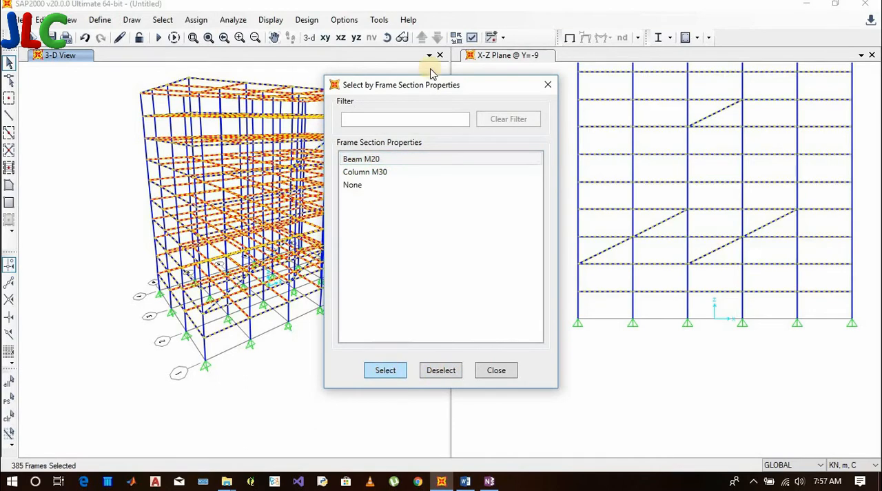
left_click_drag(422, 85, 522, 155)
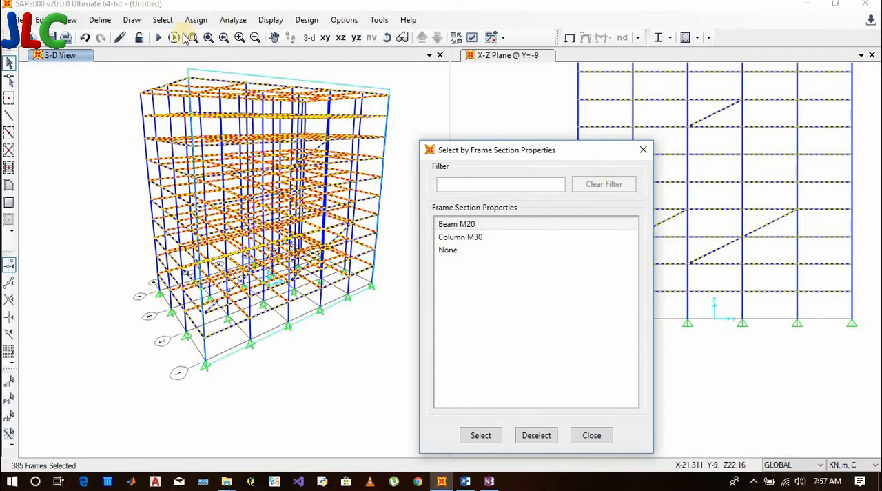
Deselect the lines parallel to the global X and Y axes, and clear the remaining diagonal selection
left_click(159, 25)
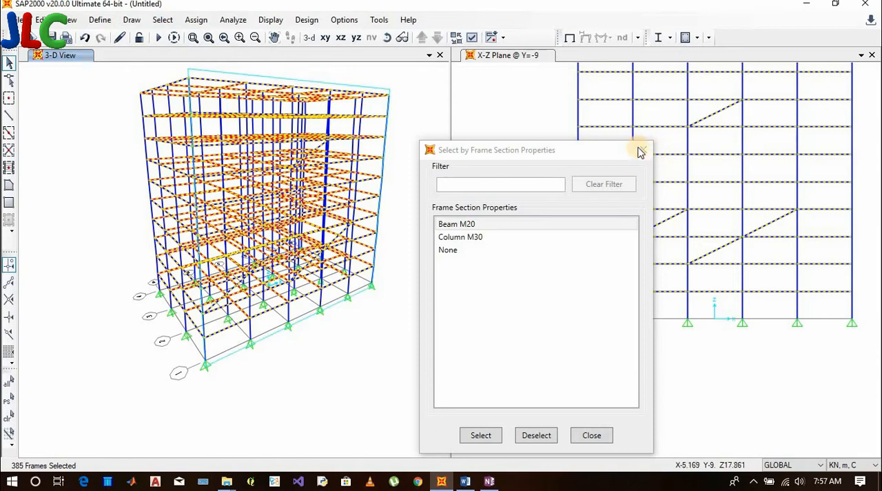
left_click(643, 149)
left_click(163, 19)
mouse_move(258, 38)
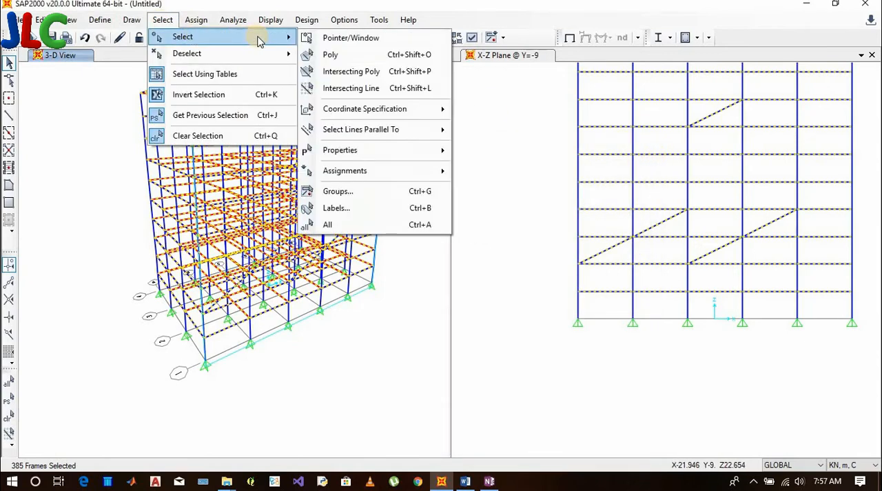
mouse_move(420, 130)
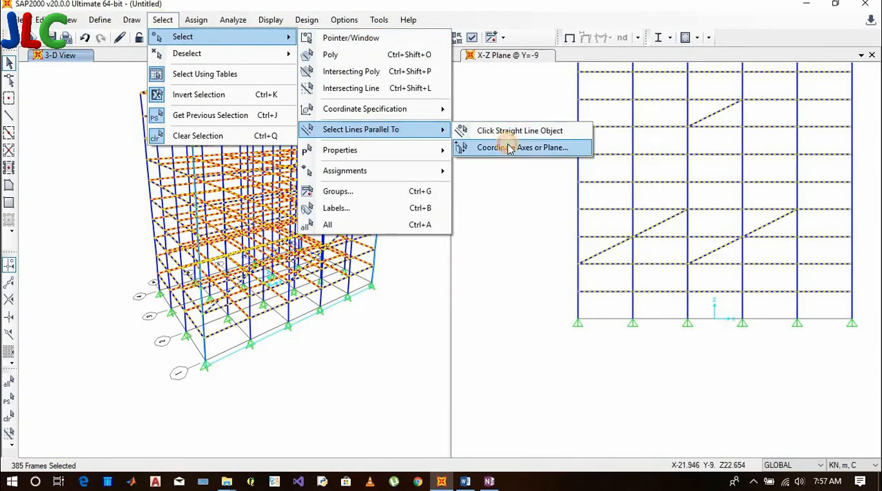
left_click(510, 148)
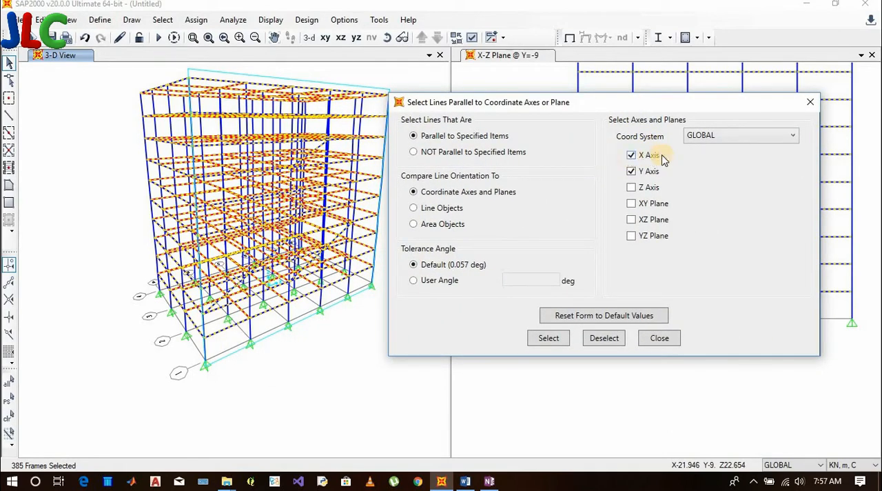
left_click(549, 338)
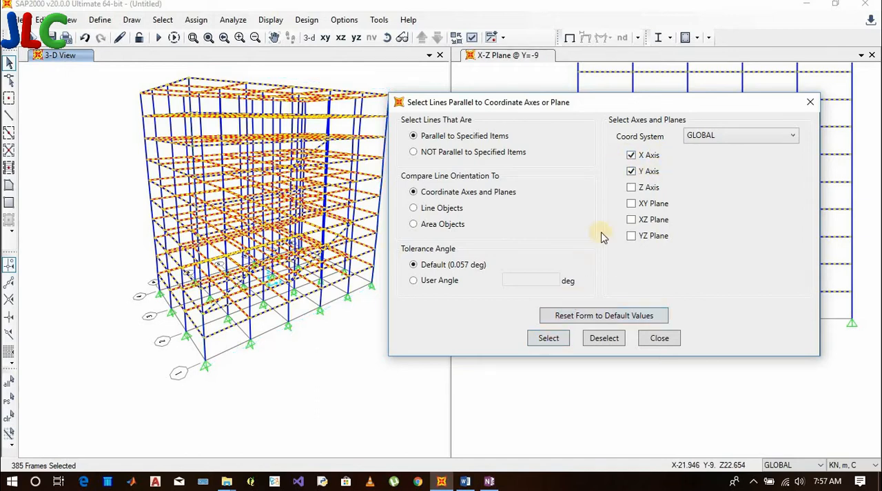
left_click(604, 339)
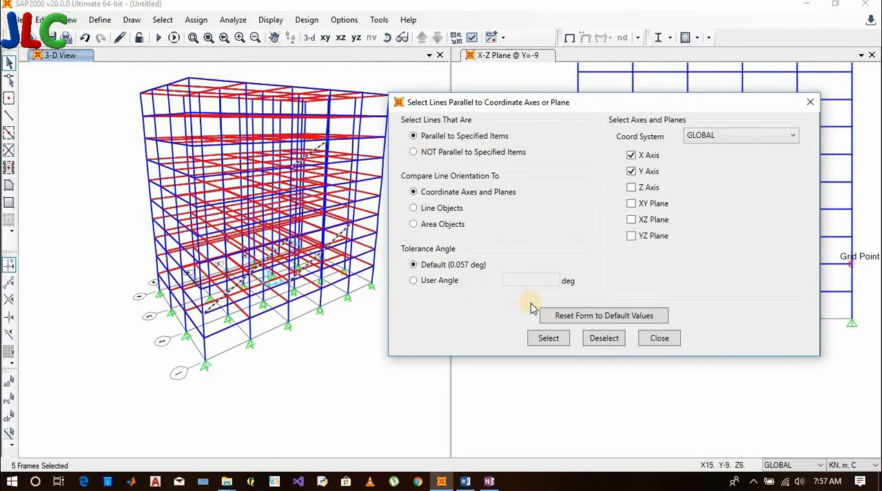
left_click(658, 338)
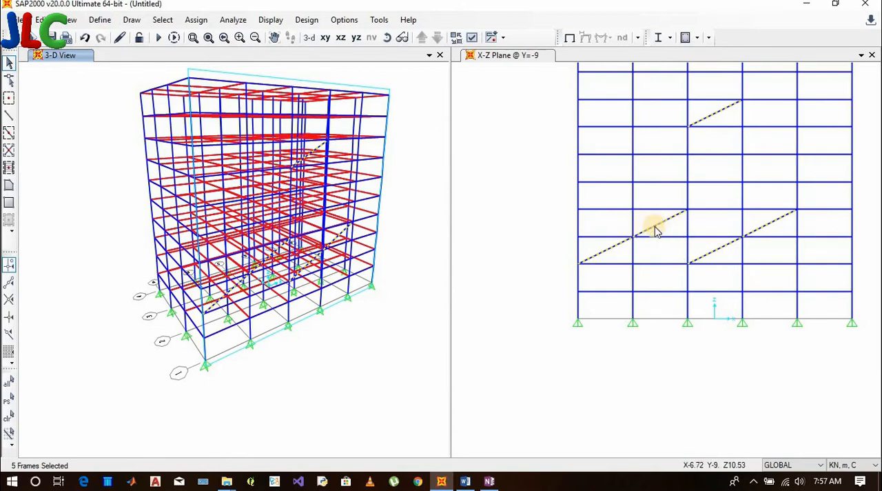
key("Escape")
Select all area objects assigned the Slab area section, then deselect them and close the dialog
scroll(311, 133, "up", 3)
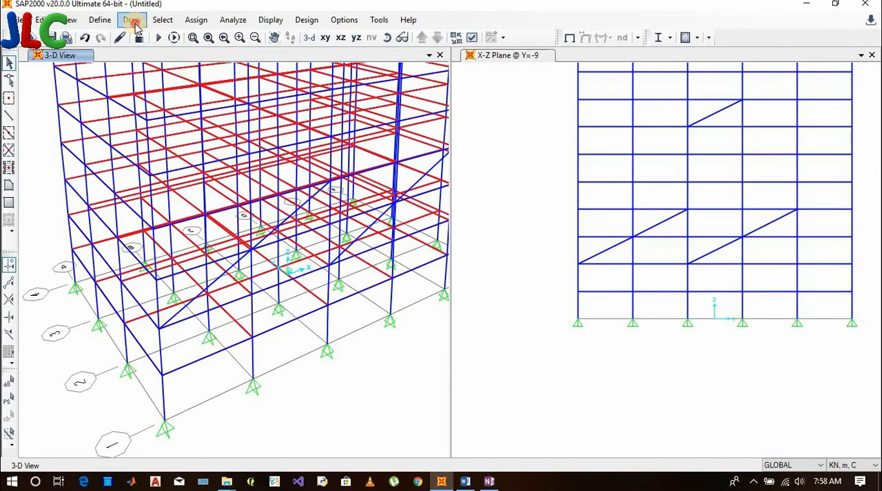
left_click(132, 19)
mouse_move(168, 22)
mouse_move(182, 37)
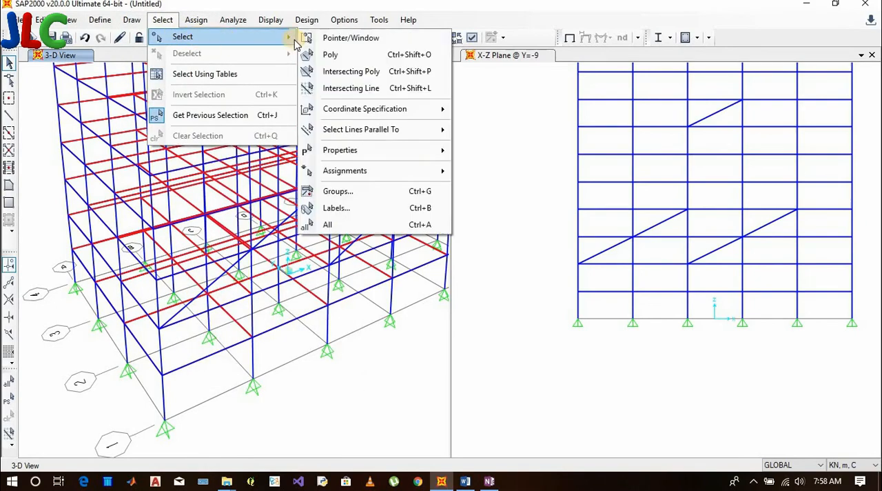
mouse_move(423, 151)
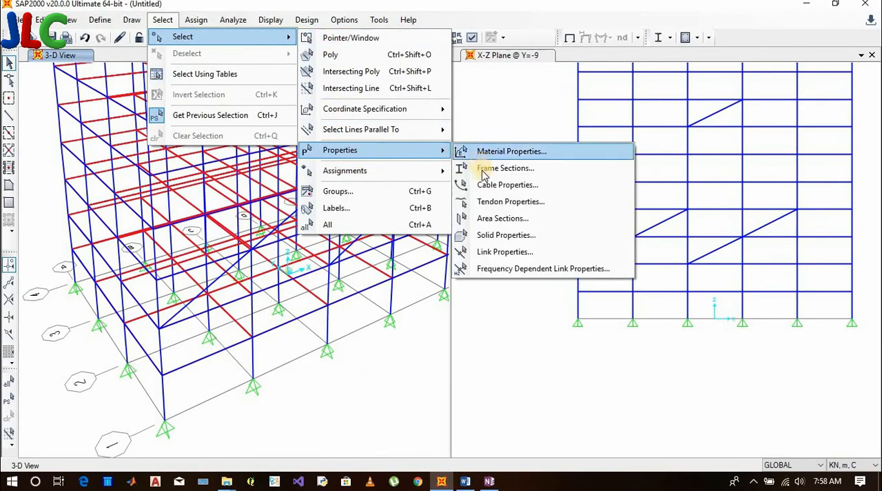
left_click(493, 219)
left_click(364, 173)
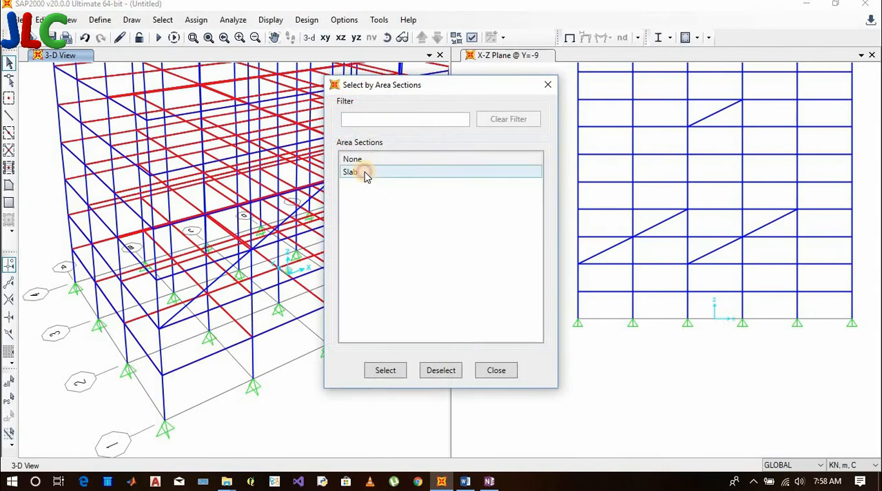
left_click(388, 370)
left_click_drag(400, 84, 484, 95)
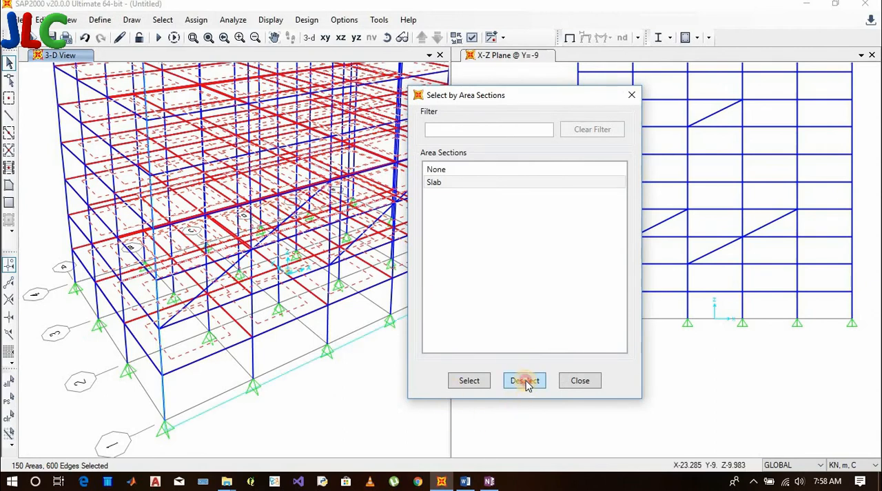
left_click(527, 384)
left_click(569, 385)
Switch to Word and highlight the "By JOINT RESTRAINTS" item in the list of selection methods
left_click(466, 480)
left_click(351, 239)
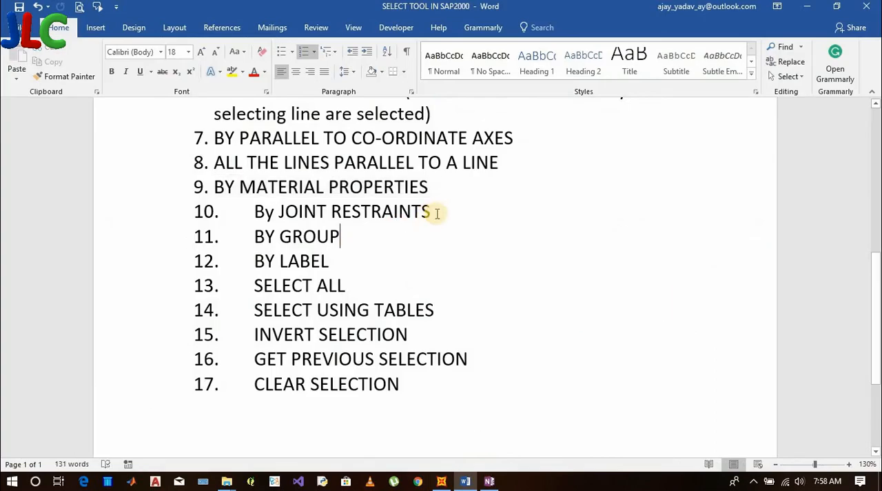
triple_click(268, 212)
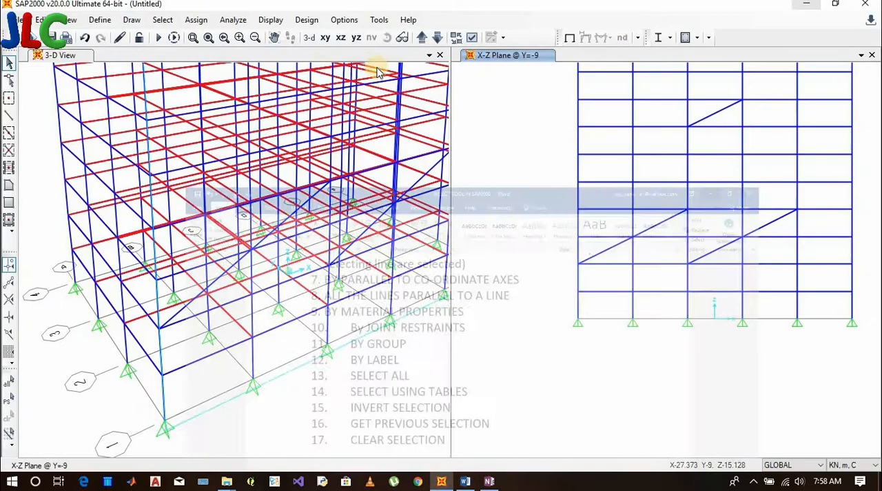
Switch to SAP2000 and select all restrained joints with all six supported DOFs enabled, keeping the dialog clear of the 3-D view
left_click(807, 6)
left_click(163, 19)
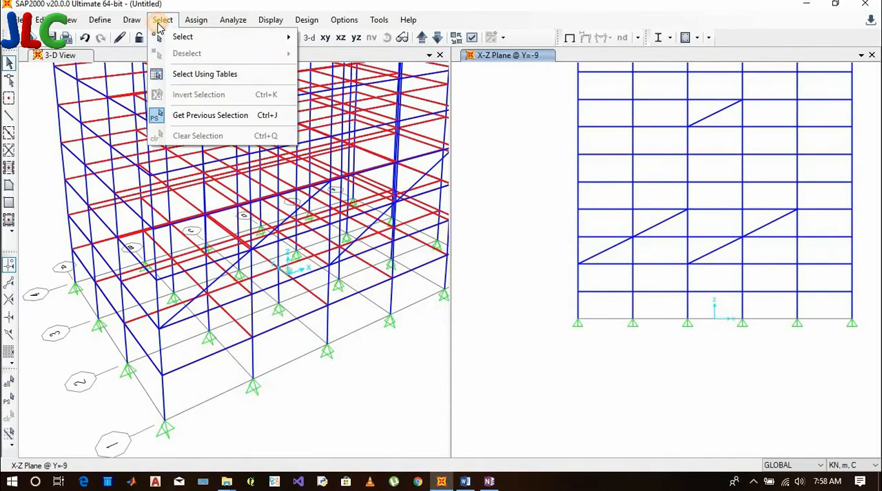
mouse_move(178, 37)
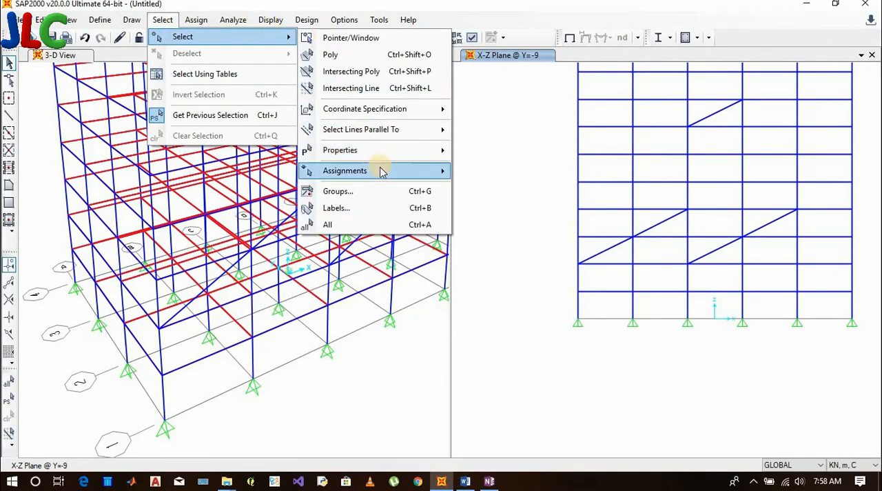
mouse_move(383, 171)
left_click(500, 174)
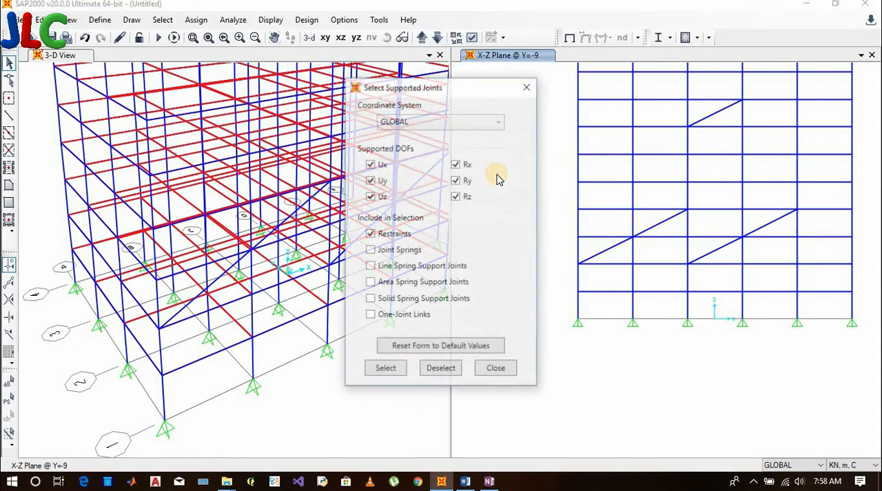
left_click_drag(449, 88, 593, 75)
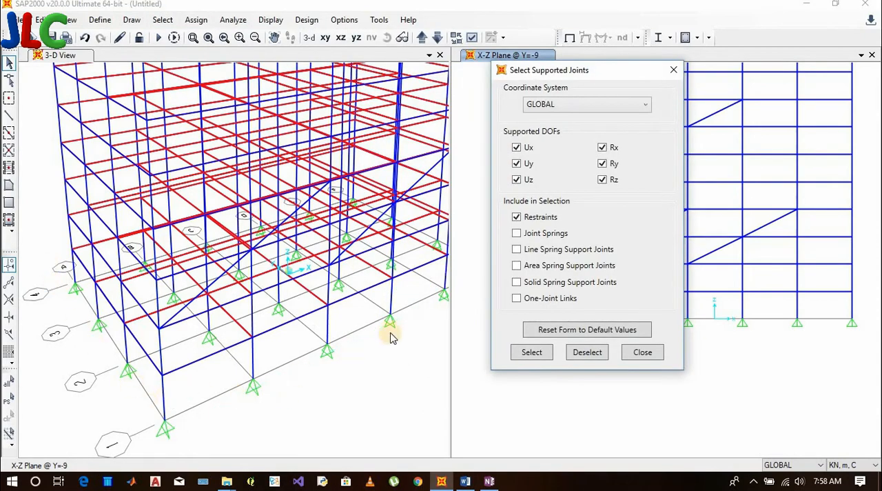
left_click(548, 355)
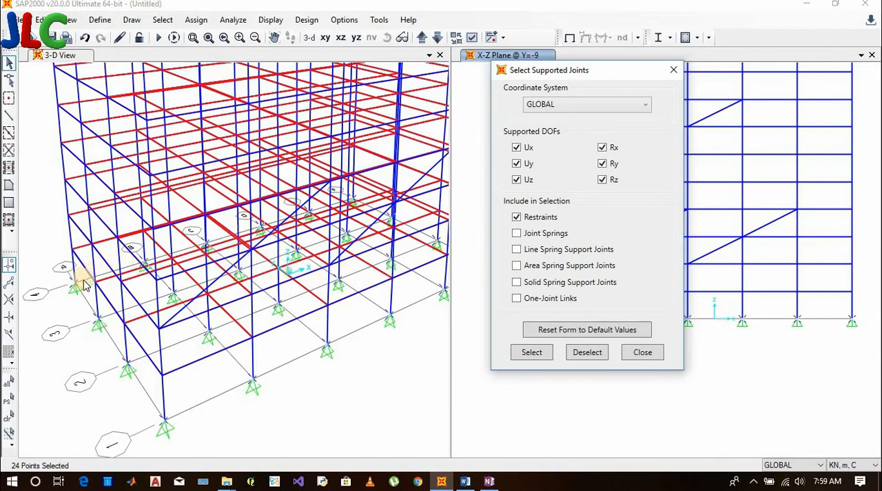
Deselect the joints supported in Ux, Uy and Uz only, then try to select joints supported in Rx, Ry and Rz only
left_click(604, 163)
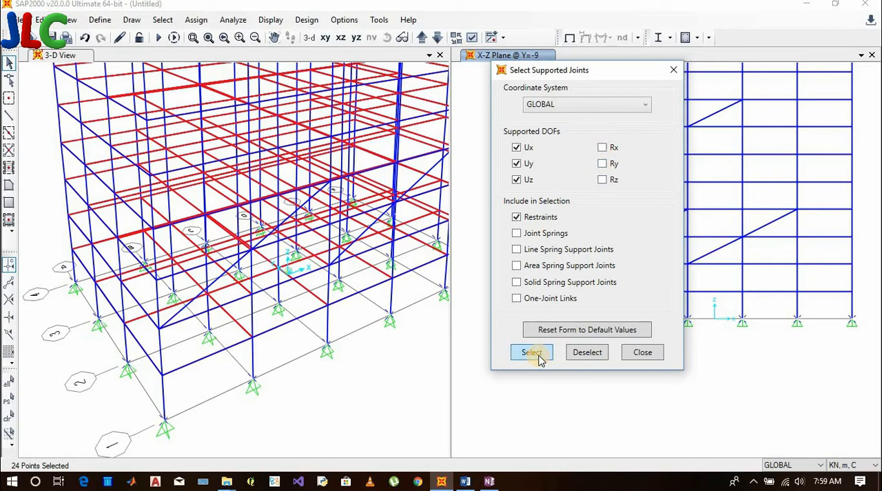
left_click(597, 357)
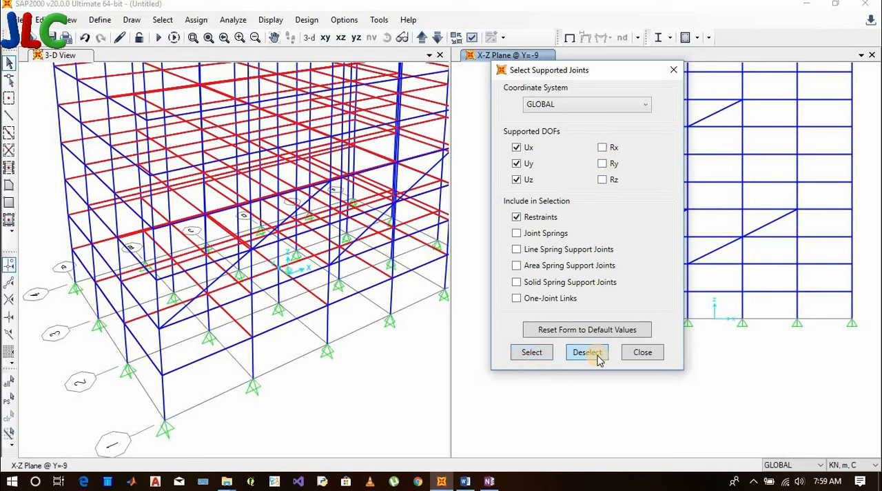
left_click(516, 180)
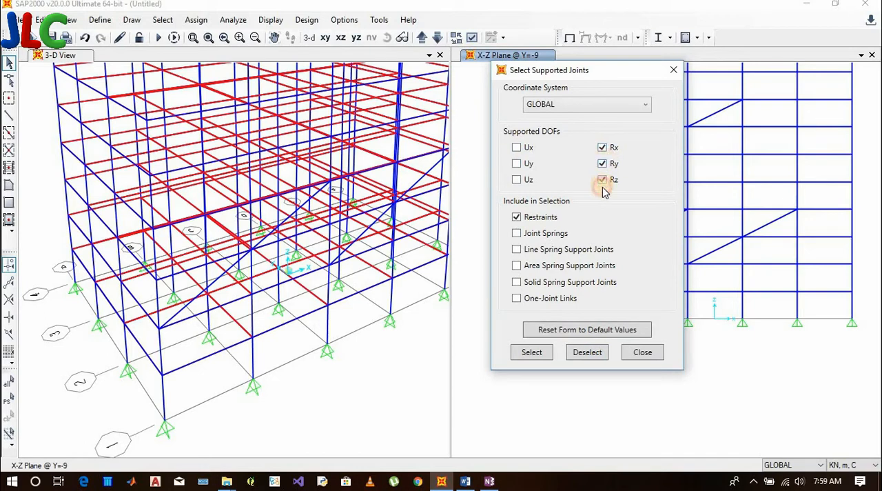
left_click(531, 351)
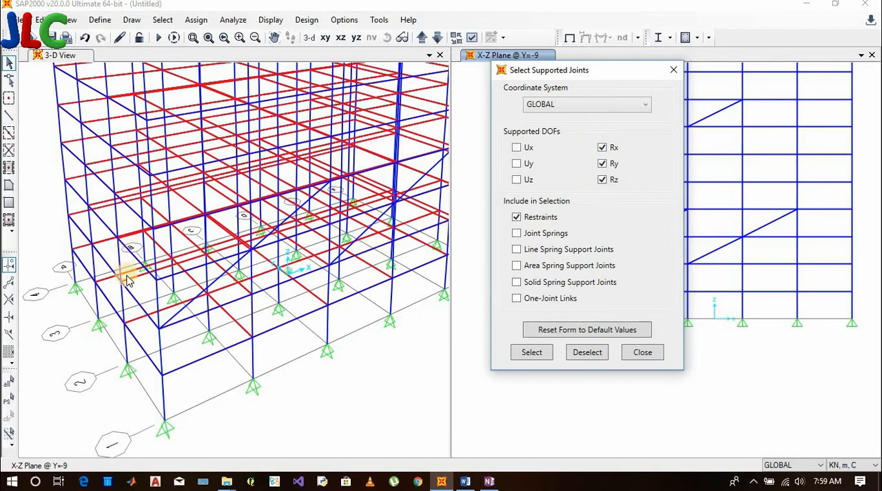
Enable all six supported DOFs again and close the supported joints dialog
left_click(518, 148)
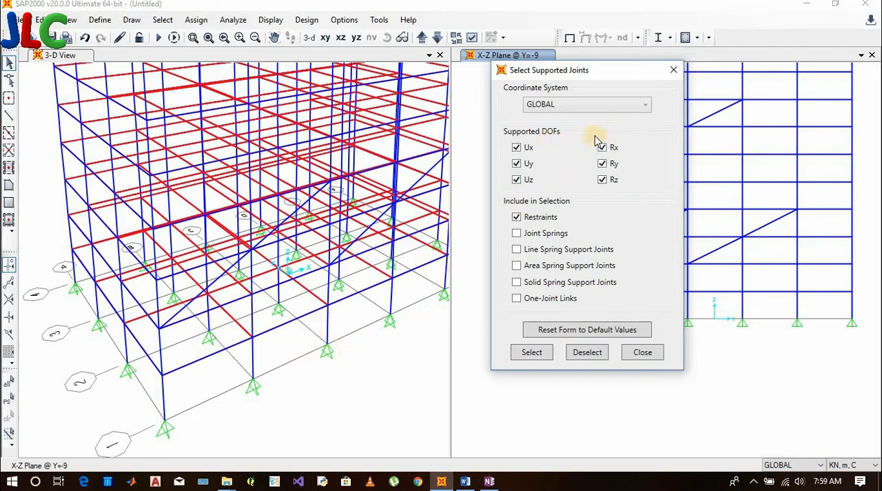
left_click(531, 353)
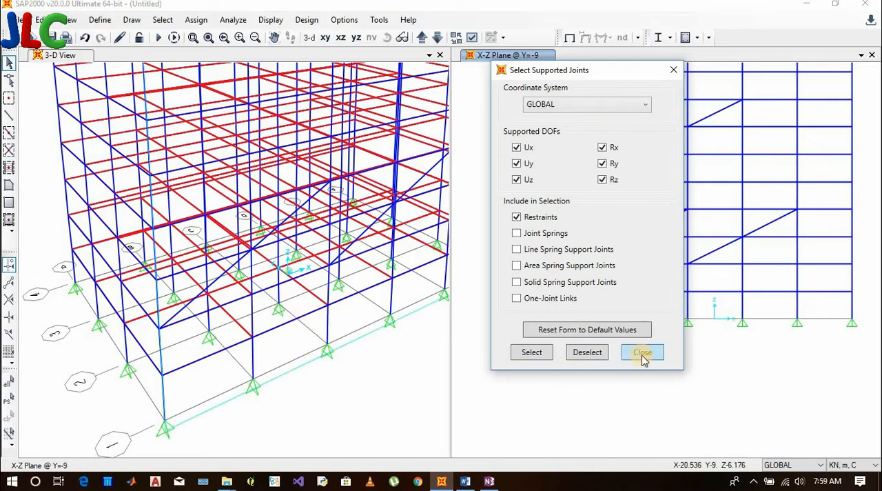
left_click(644, 353)
In the X-Y plane at Z=0, select the base joints along grid line 1 and assign them fixed restraints in all translations and rotations
left_click(327, 39)
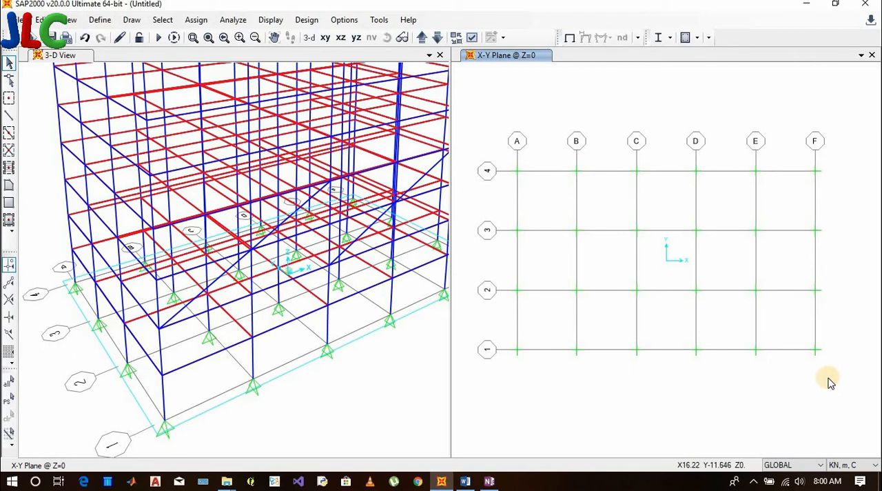
left_click_drag(832, 383, 485, 339)
left_click(163, 19)
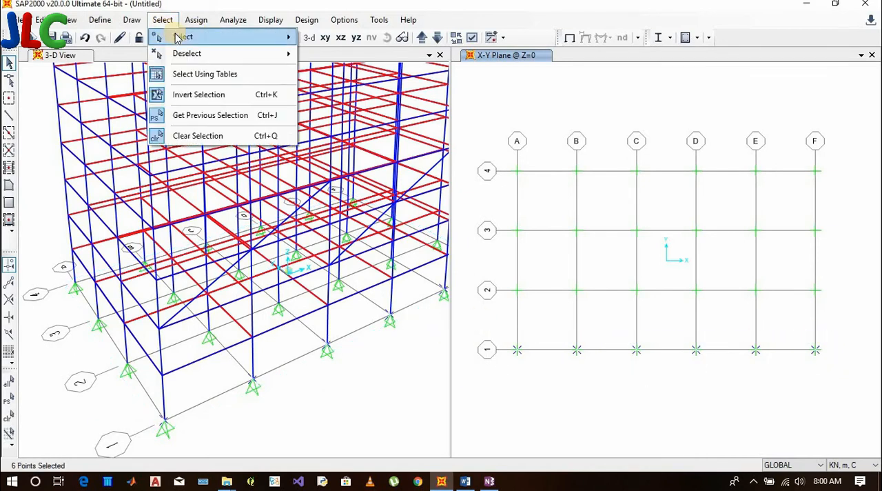
mouse_move(207, 37)
left_click(196, 19)
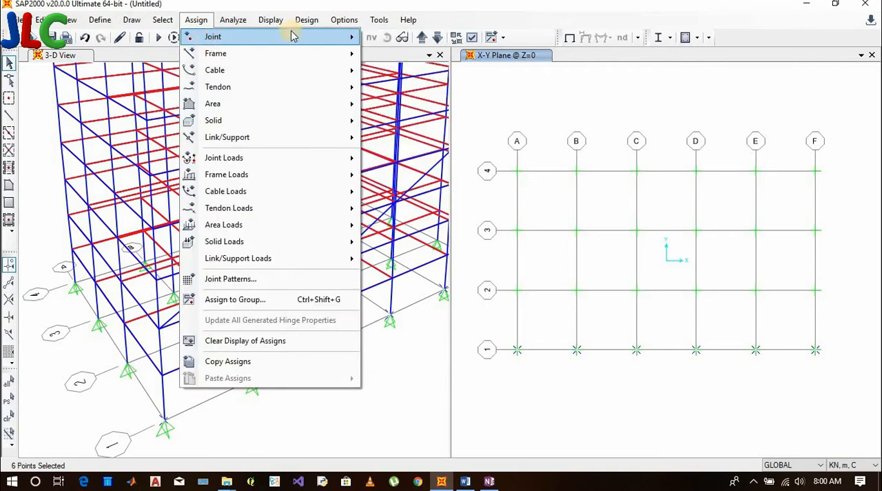
mouse_move(289, 35)
left_click(401, 38)
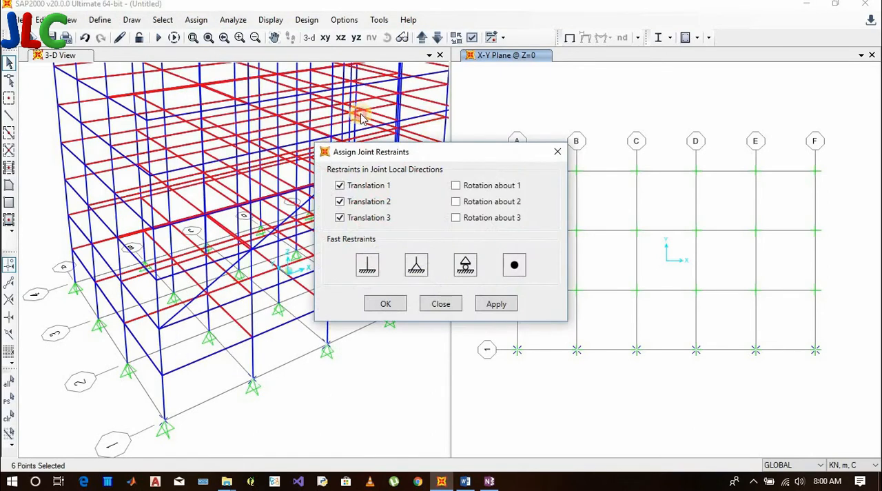
left_click(259, 210)
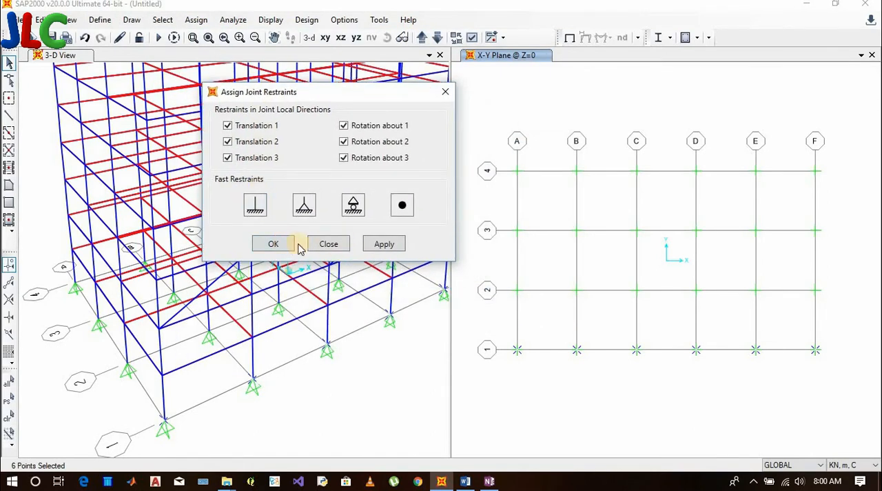
left_click(272, 244)
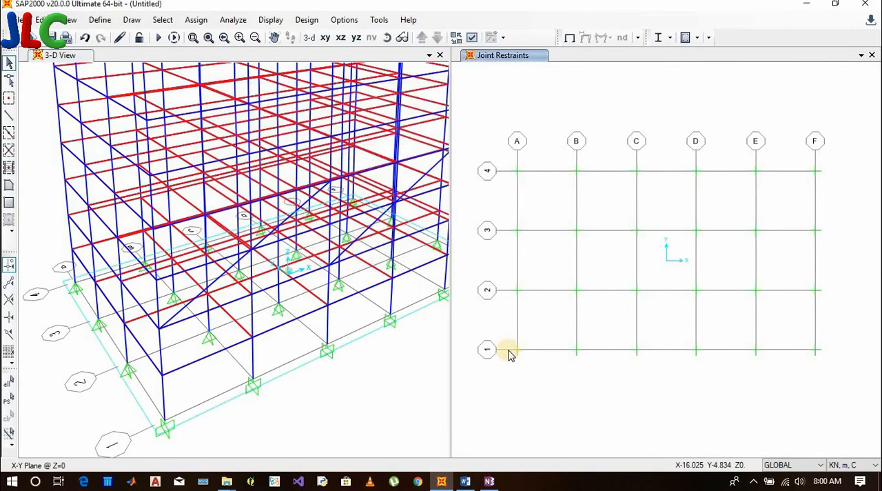
left_click_drag(840, 388, 511, 328)
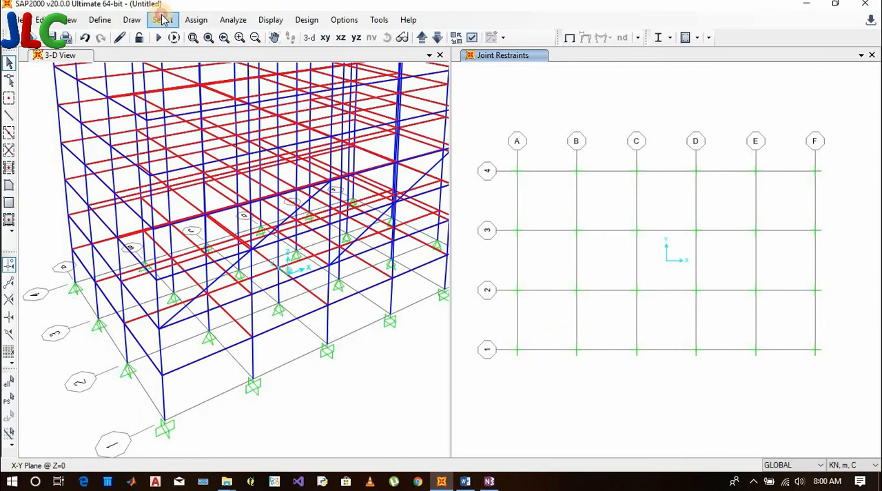
Reopen the supported joints selection, enable all six DOFs with Restraints included, and move the dialog away from the base joints
left_click(196, 19)
mouse_move(163, 20)
mouse_move(227, 37)
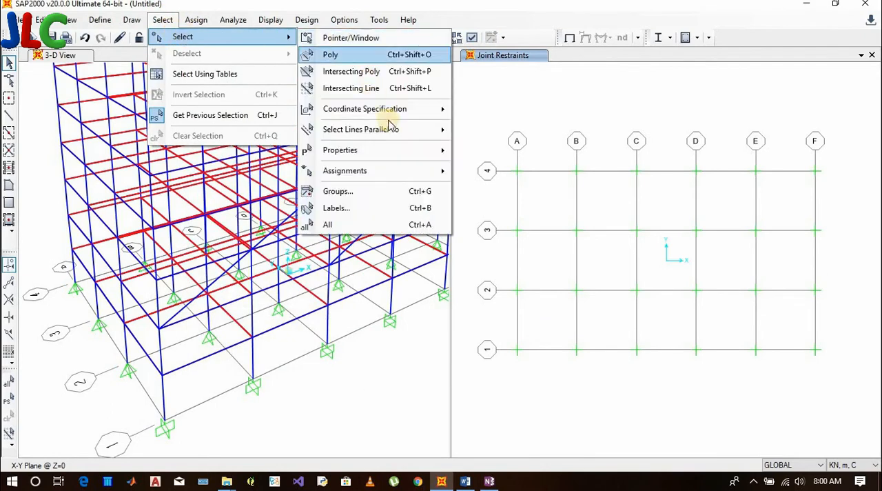
mouse_move(400, 173)
left_click(483, 172)
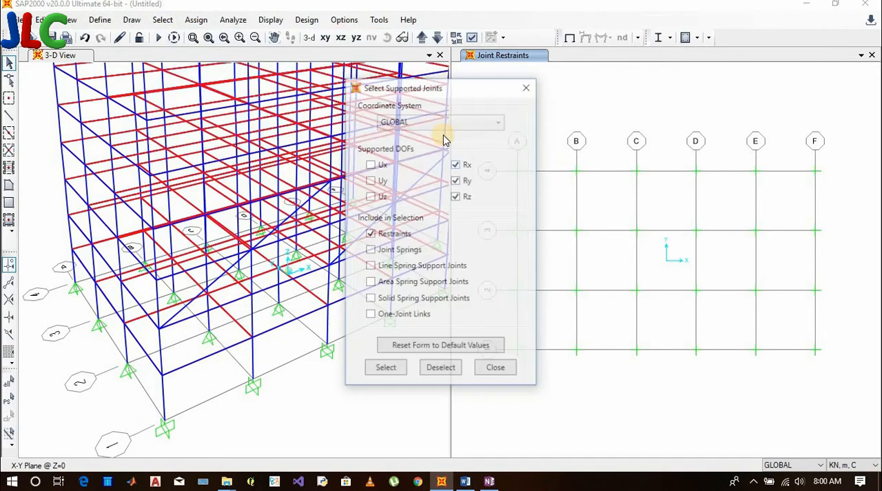
left_click_drag(434, 88, 266, 28)
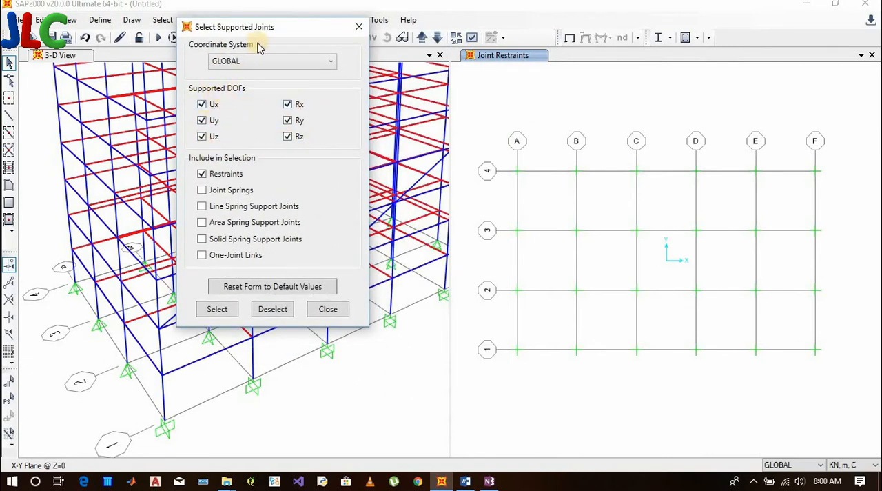
left_click_drag(262, 31, 389, 11)
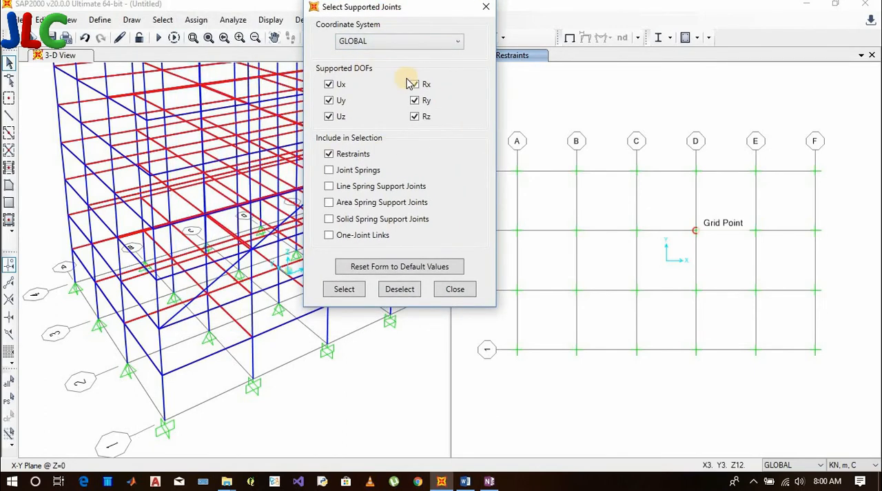
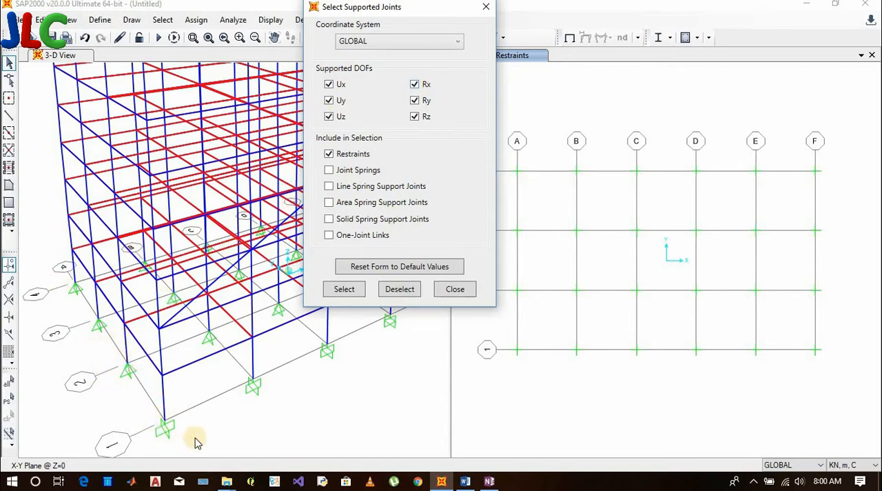
Select the restrained joints supported in Rx, Ry and Rz, with Ux, Uy and Uz excluded
left_click(330, 83)
left_click(331, 118)
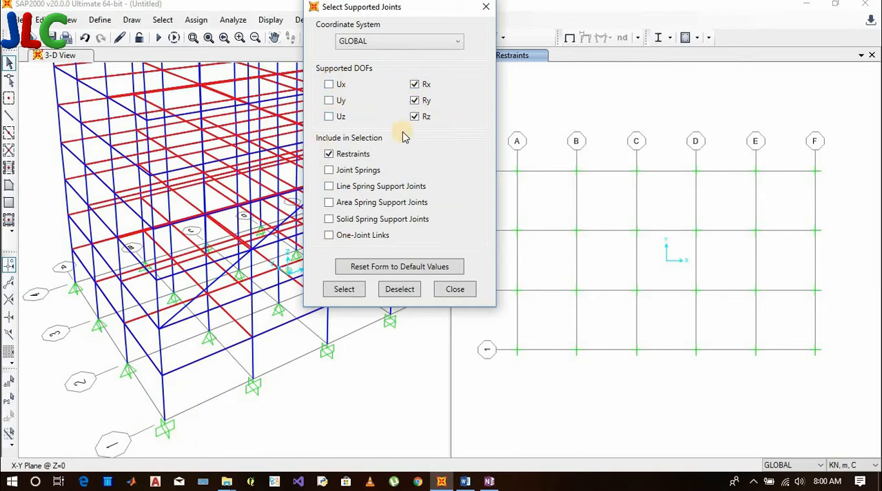
left_click(348, 291)
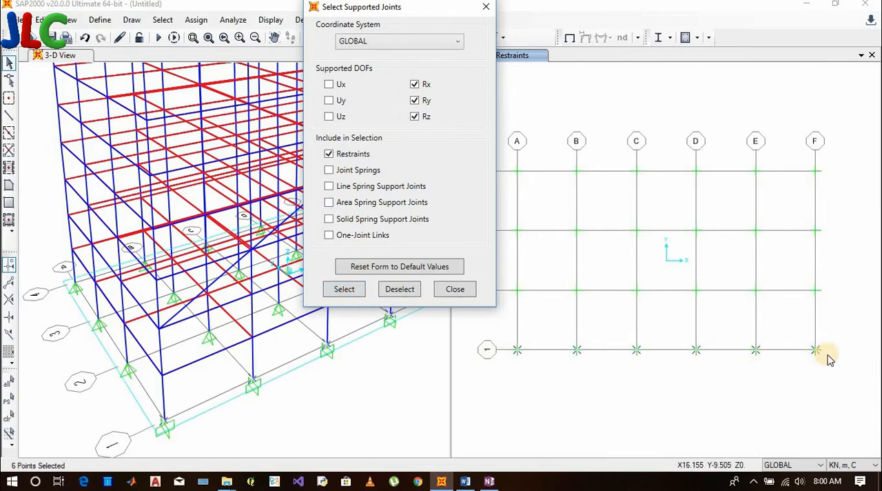
Re-enable Ux, Uy and Uz, select the joints matching all six DOFs, deselect them, and close the supported joints dialog
left_click(331, 84)
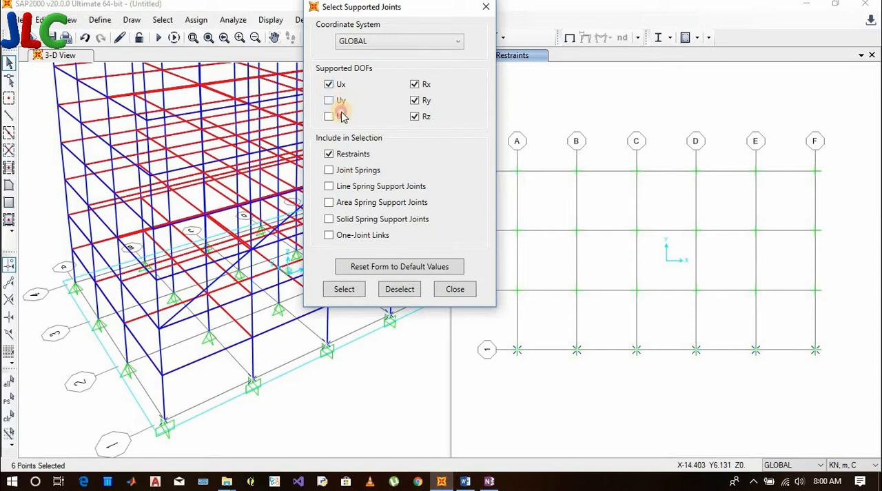
left_click(341, 101)
left_click(343, 116)
left_click(357, 291)
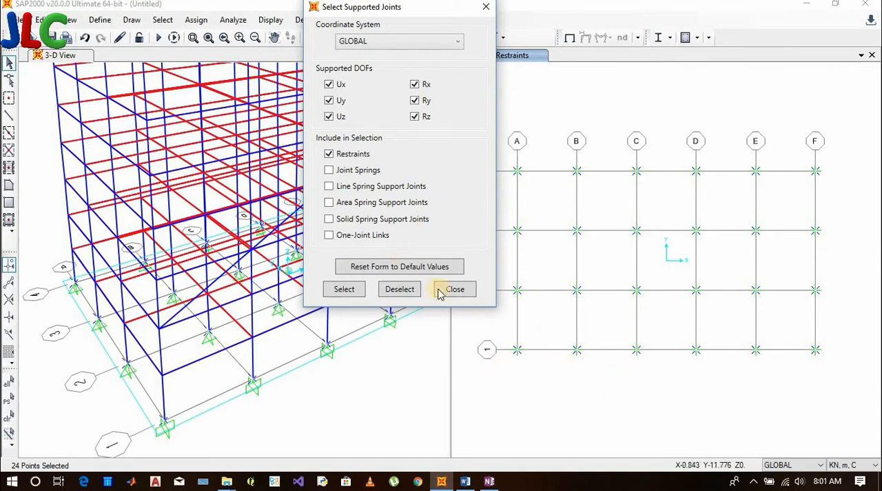
left_click(401, 290)
left_click(457, 290)
Switch to Word to check the BY GROUP item in the selection methods list, and return to SAP2000
left_click(466, 481)
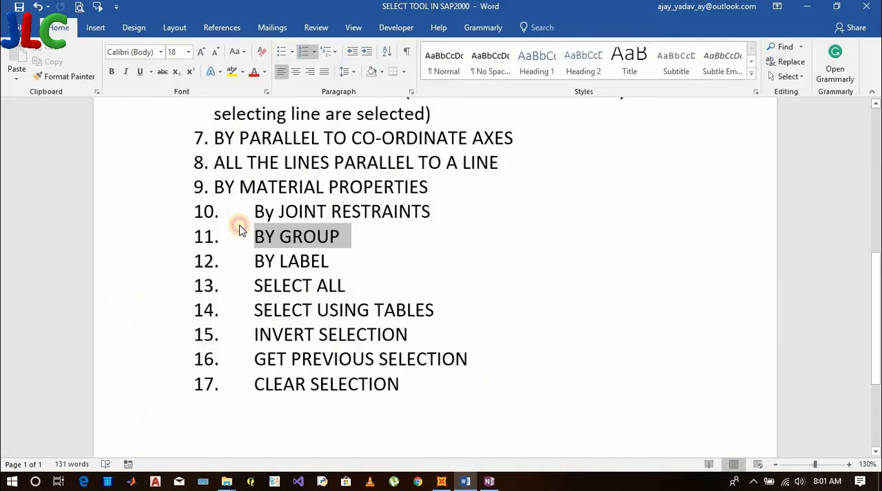
left_click(492, 217)
left_click(442, 481)
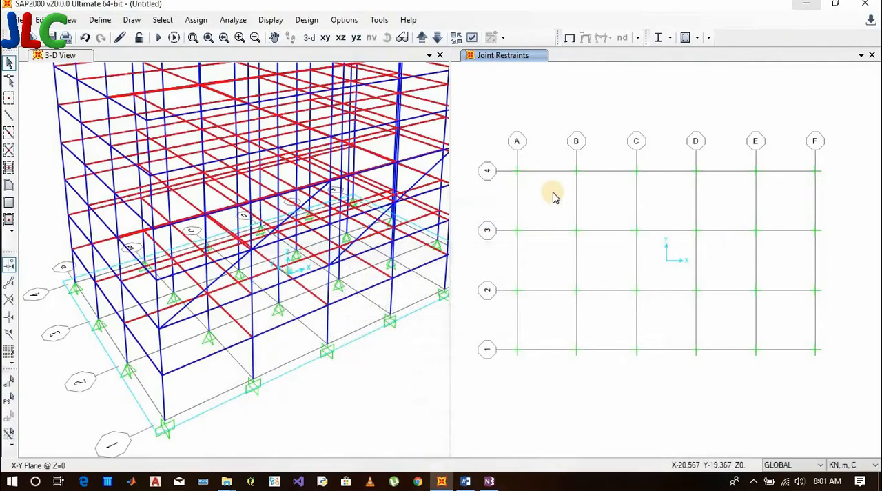
Select the objects around the first-floor joint at grid B-1 and assign them to GROUP1 using Replace Group
left_click_drag(281, 356, 214, 337)
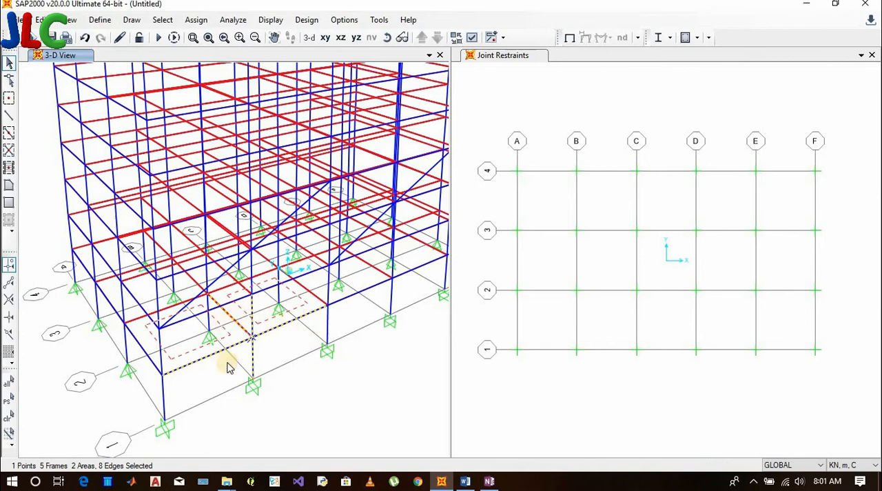
left_click(196, 20)
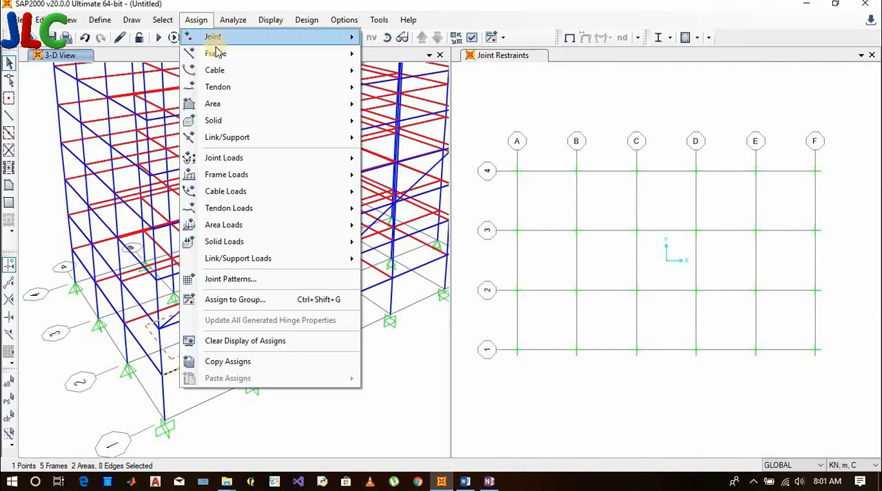
left_click(281, 302)
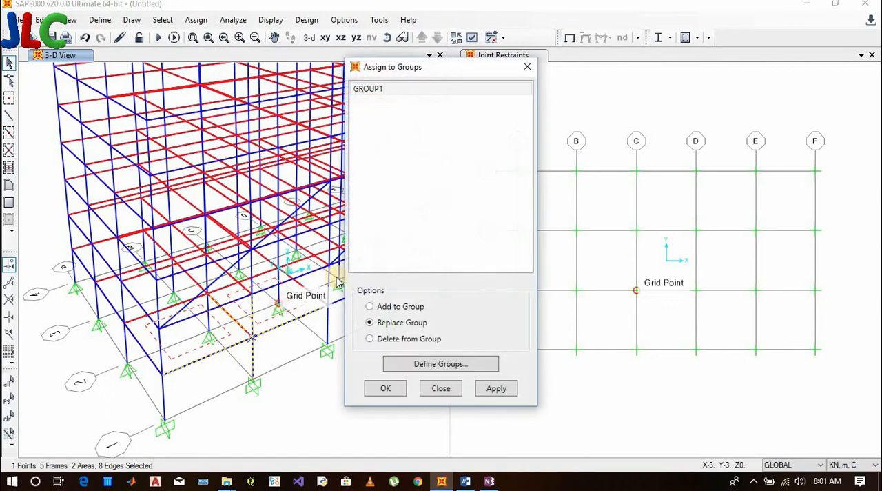
left_click(385, 88)
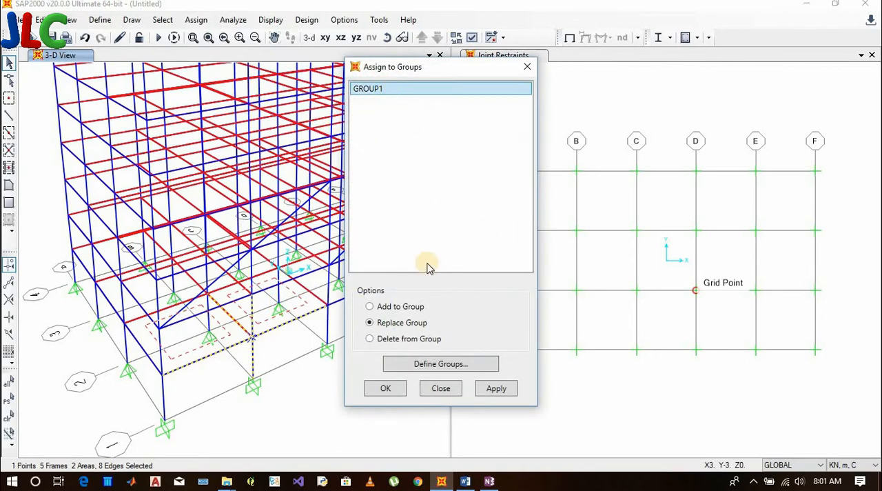
left_click(495, 390)
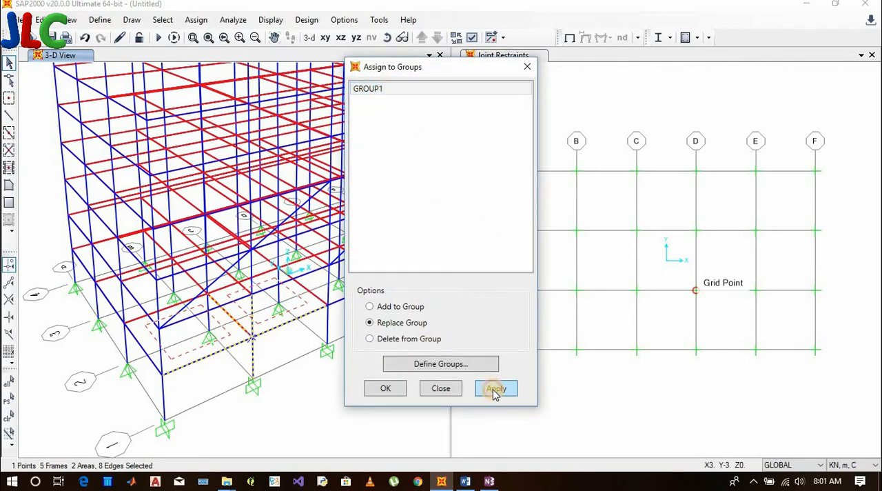
left_click(384, 389)
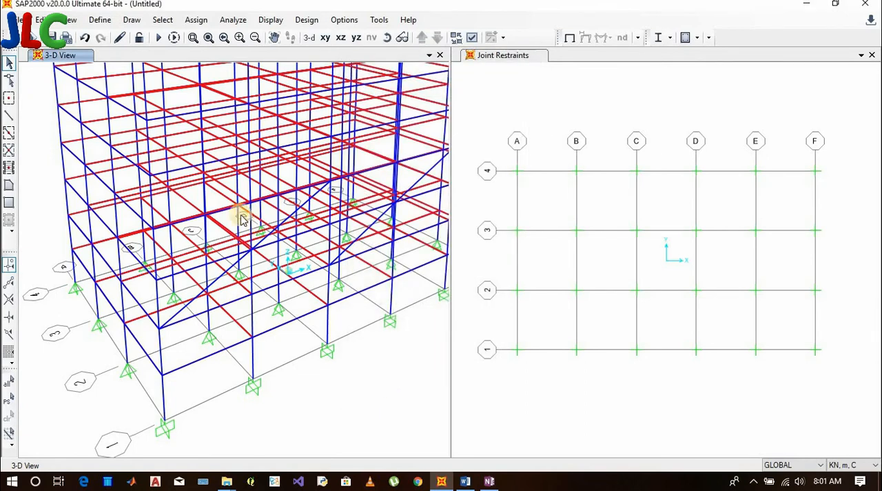
Select a block of lower-storey beams, columns and slabs, define a new group GROUP2 with default uses, and assign the block to it using Replace Group
left_click_drag(238, 237, 102, 162)
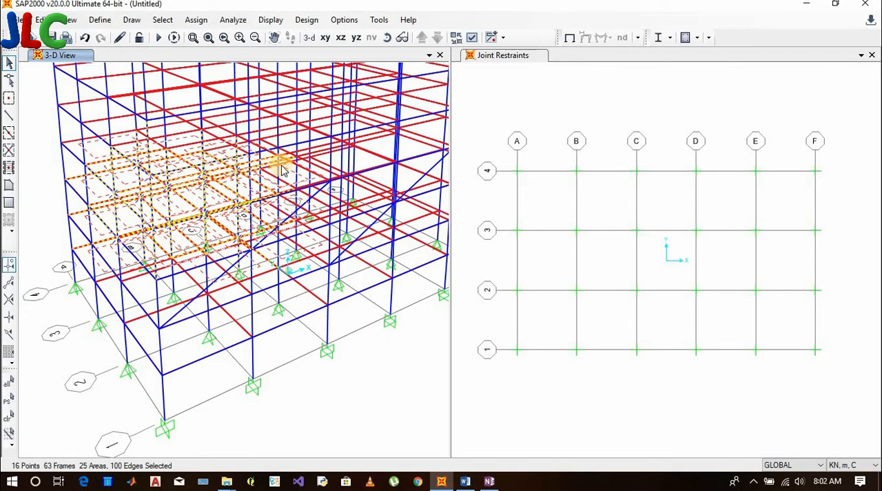
left_click(196, 19)
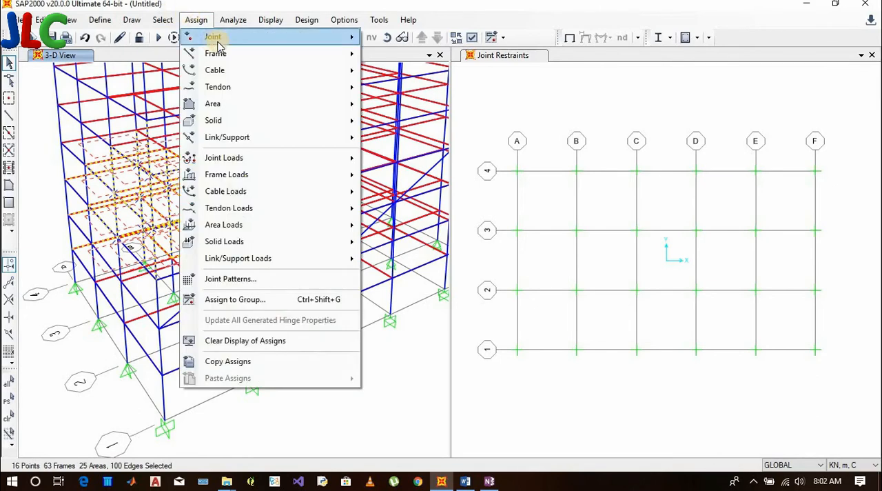
left_click(263, 301)
left_click(441, 364)
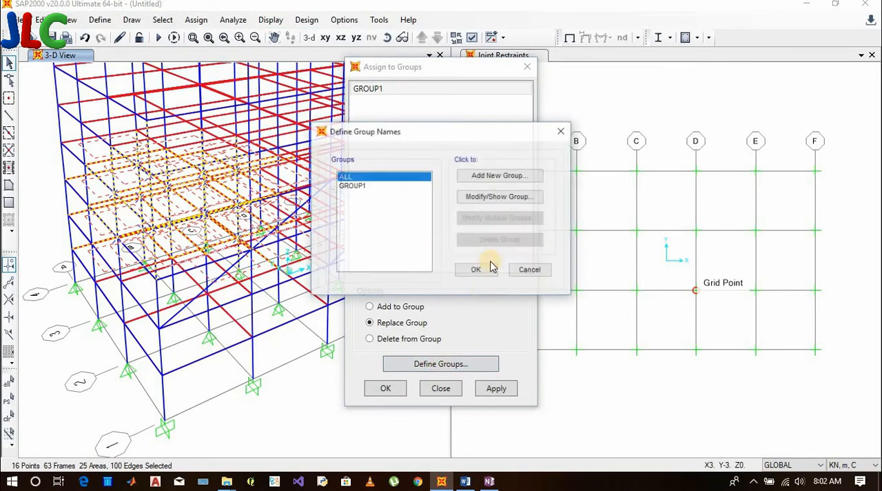
left_click(514, 174)
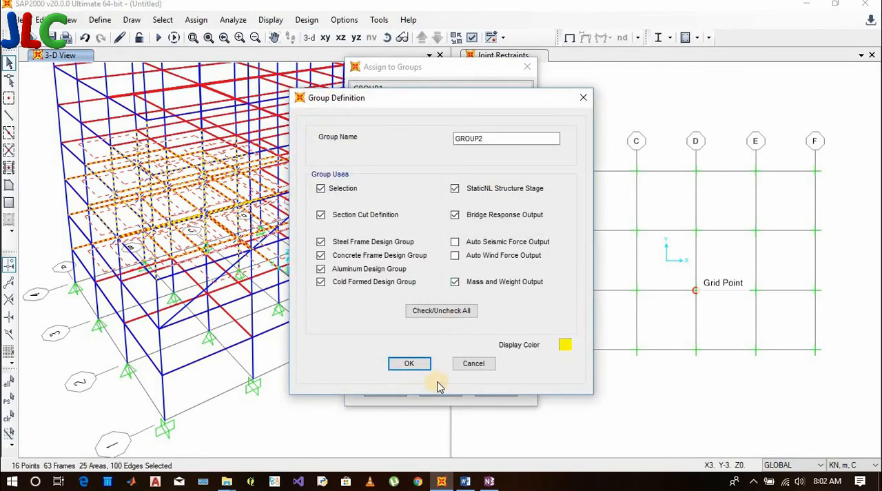
left_click(410, 364)
left_click(474, 271)
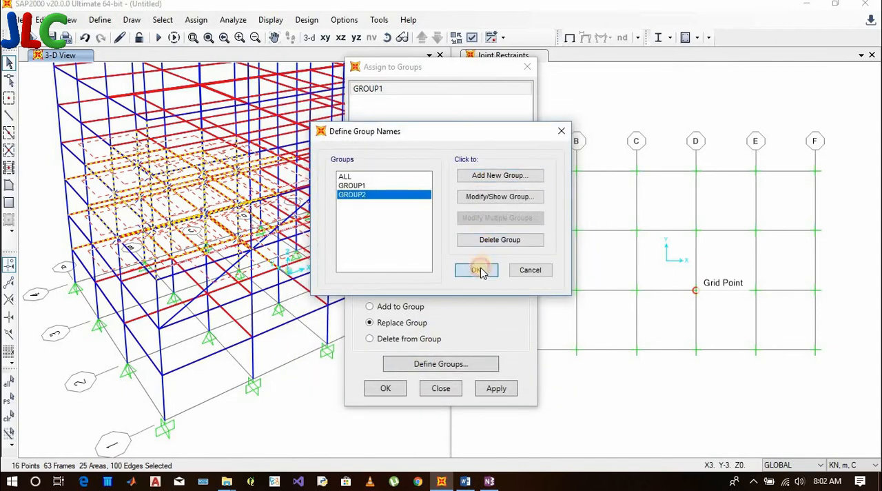
left_click(372, 103)
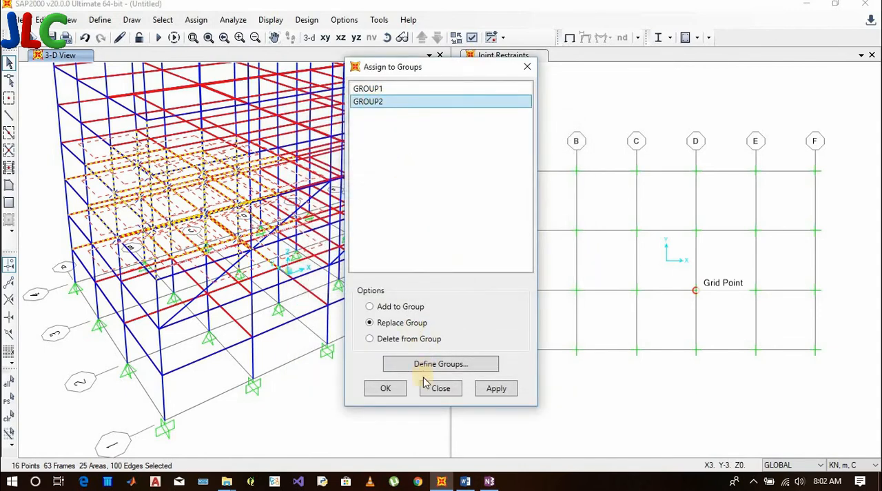
left_click(395, 390)
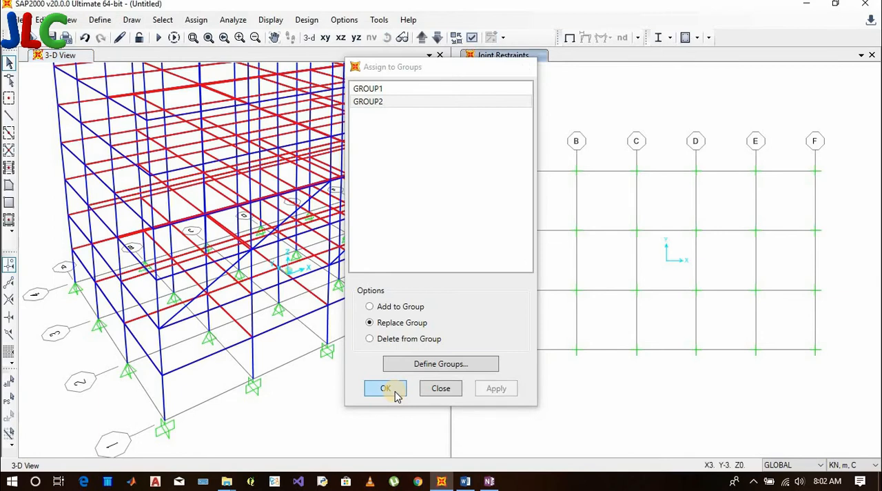
Open selection by groups, move the dialog off the 3-D model, and select and deselect GROUP1
left_click(169, 19)
mouse_move(200, 22)
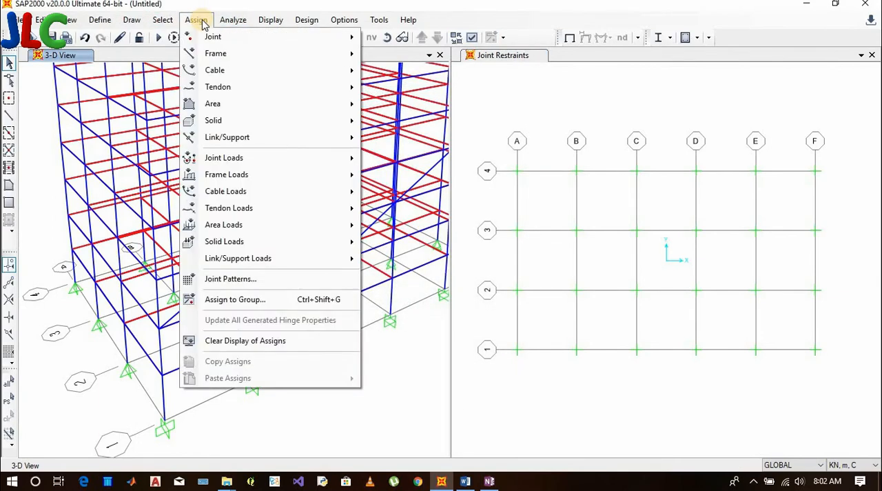
mouse_move(163, 19)
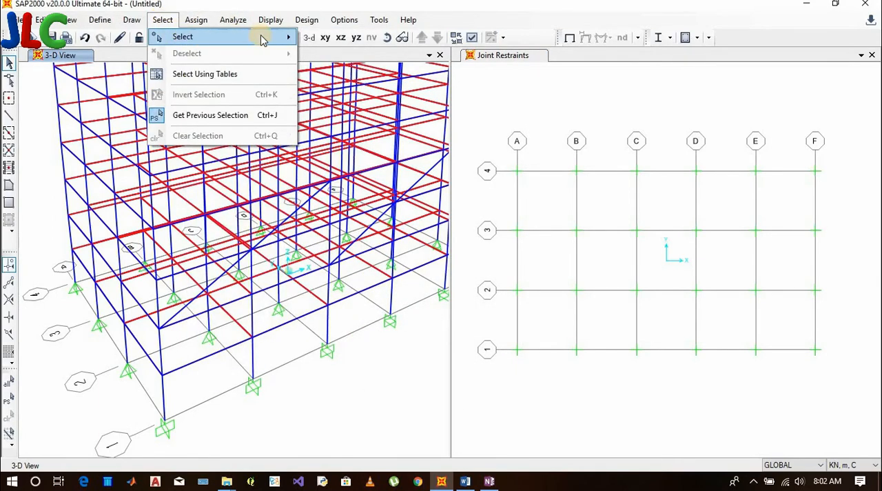
mouse_move(262, 37)
left_click(357, 194)
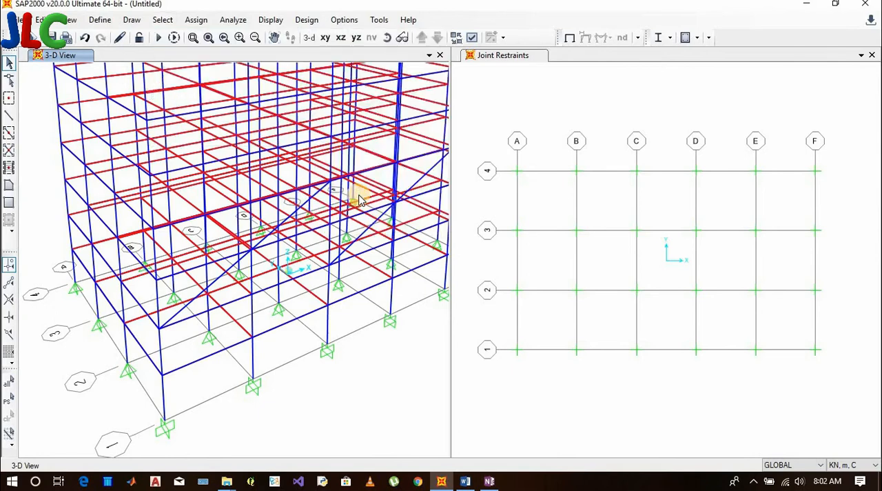
left_click(378, 172)
left_click_drag(445, 91, 608, 60)
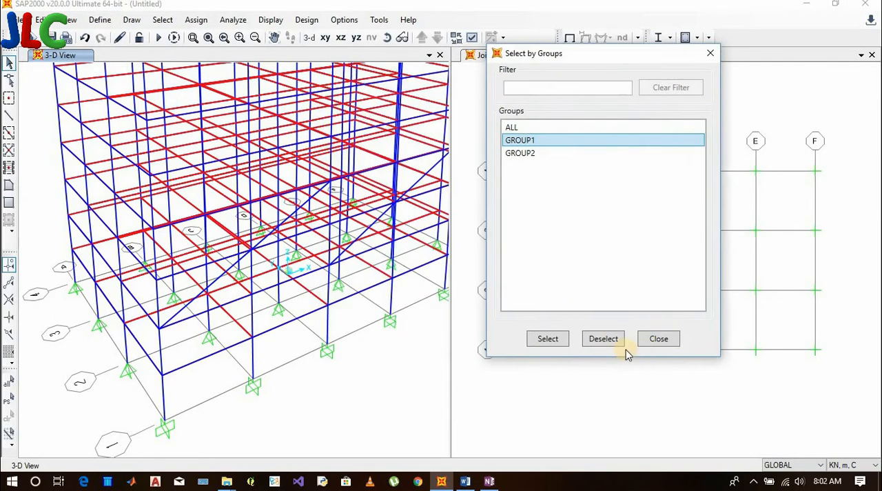
left_click(548, 339)
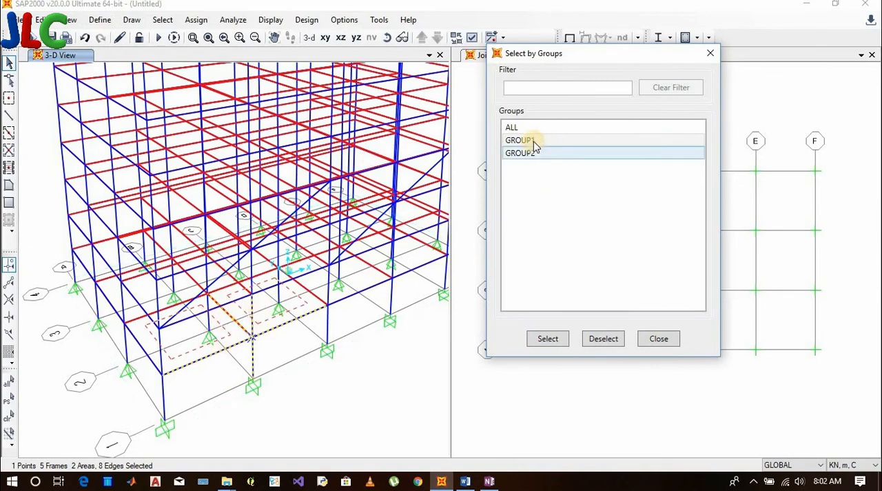
left_click(604, 338)
Select and deselect the members of GROUP2, and close the group selection dialog
left_click(522, 153)
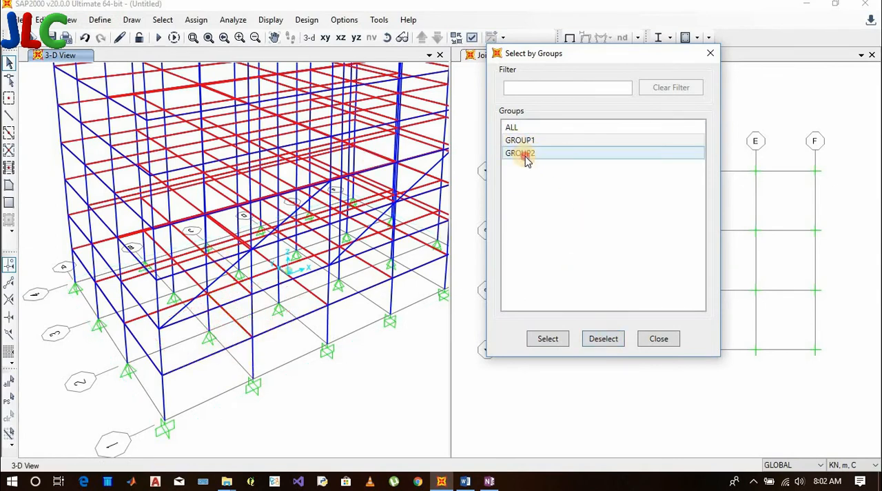
left_click(560, 344)
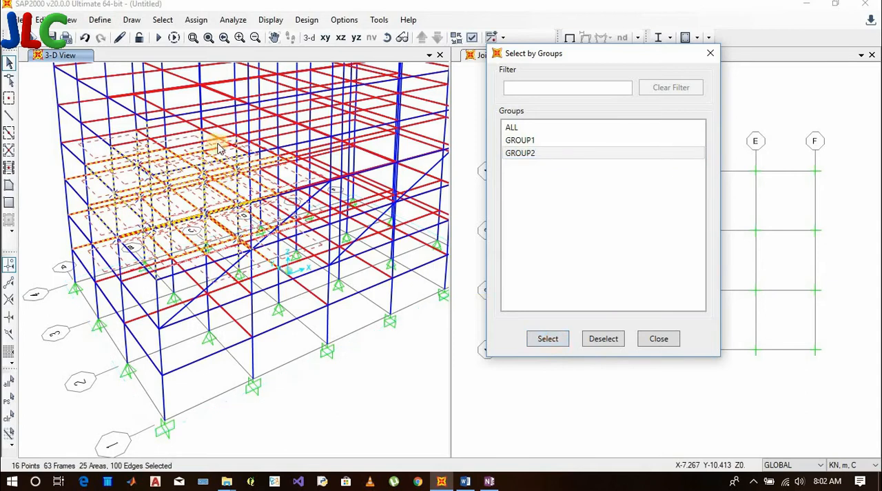
left_click(655, 339)
Highlight the BY LABEL item in the Word list of selection methods and return to SAP2000
left_click(467, 481)
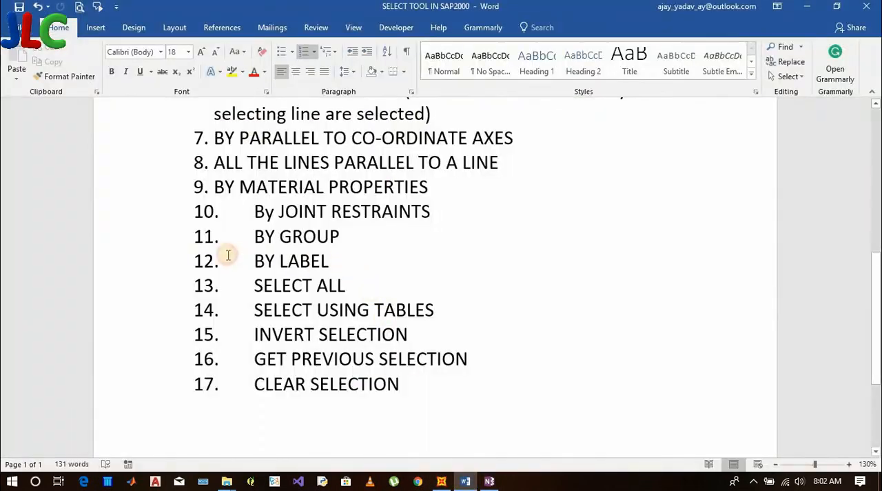
triple_click(229, 255)
left_click(441, 481)
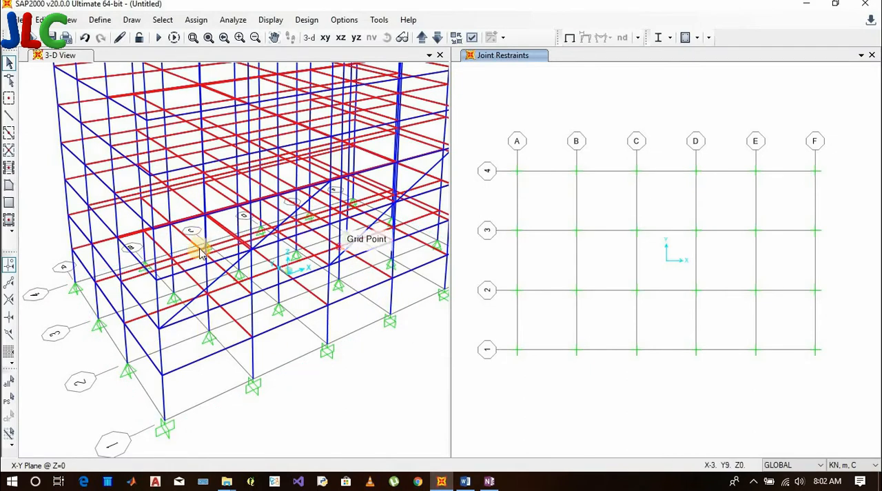
Look up the label of the ground-storey column at grid B-1 in its line information, and close it
right_click(253, 363)
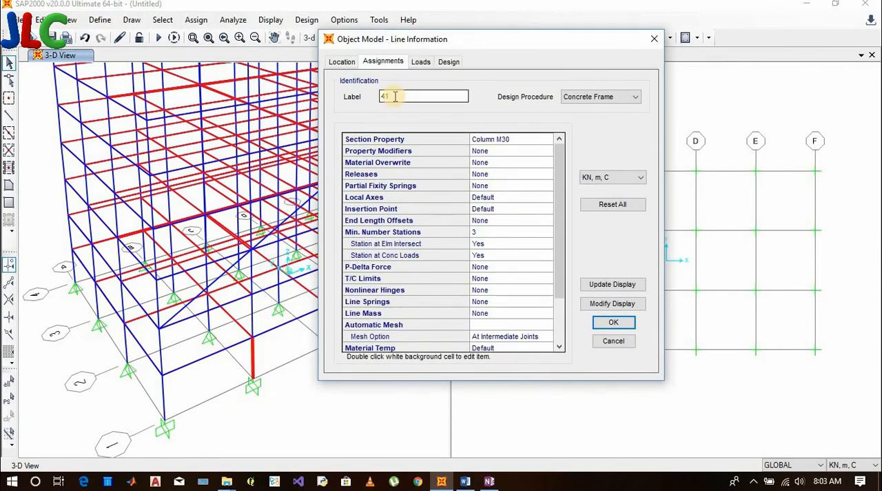
left_click_drag(395, 96, 374, 96)
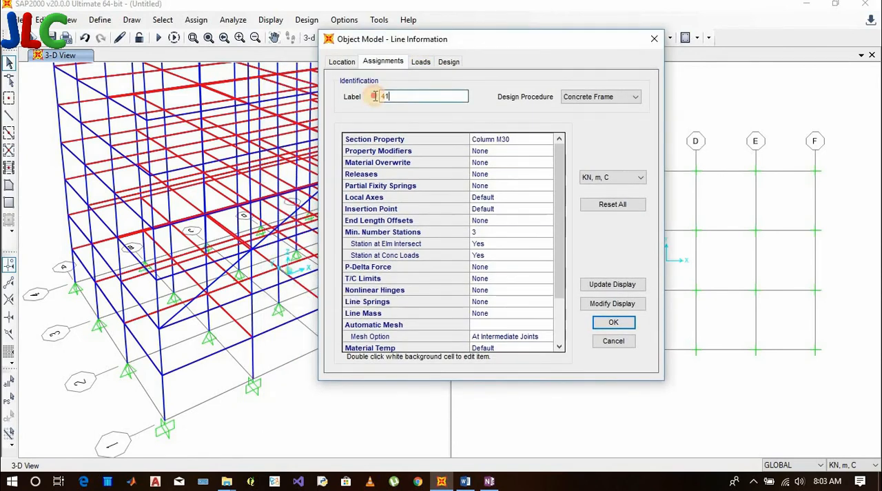
left_click(651, 40)
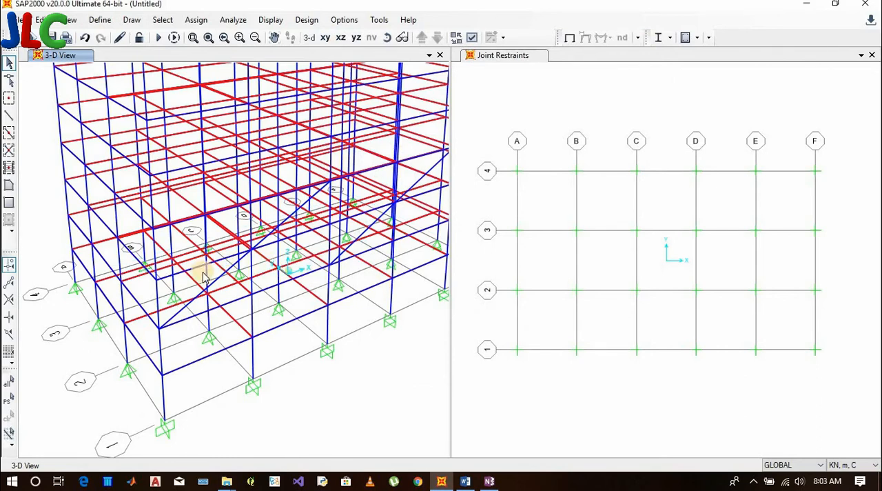
Open selection by labels with Frame as the object type, ready to specify a single object's label
left_click(166, 21)
mouse_move(176, 37)
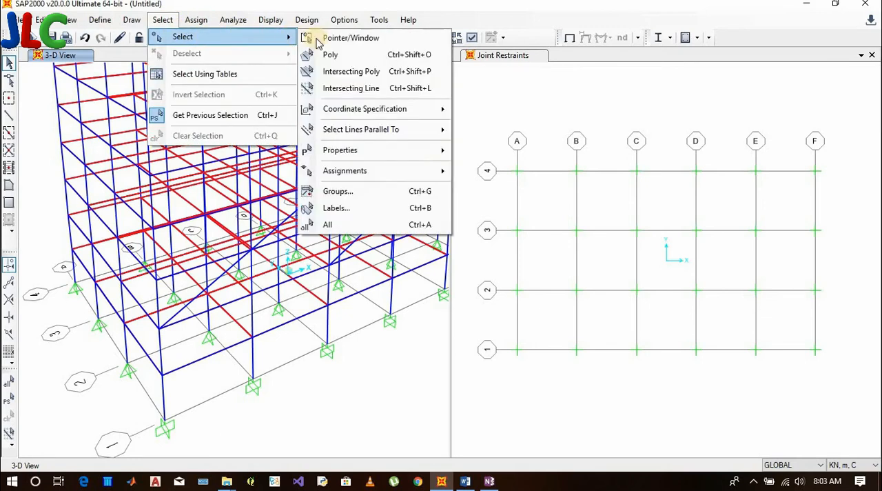
left_click(350, 209)
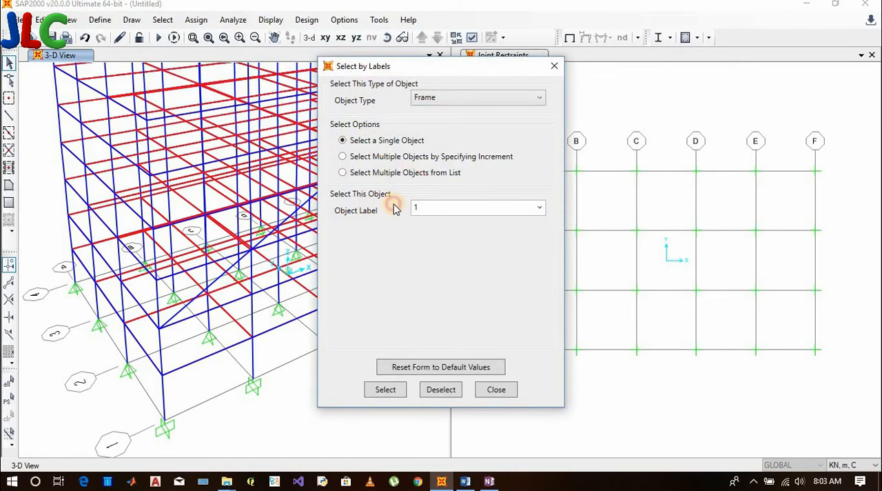
left_click(433, 210)
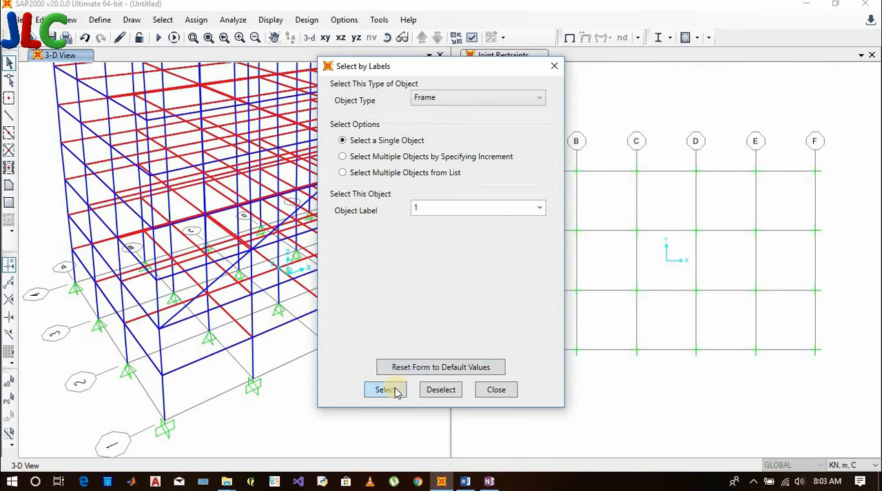
Try Joint as the object type, set it back to Frame, and look through the other available types
left_click(451, 100)
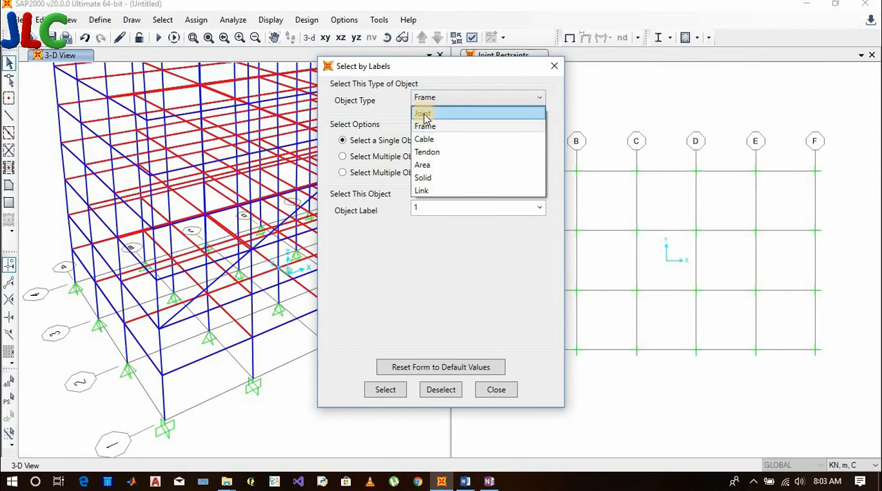
left_click(433, 114)
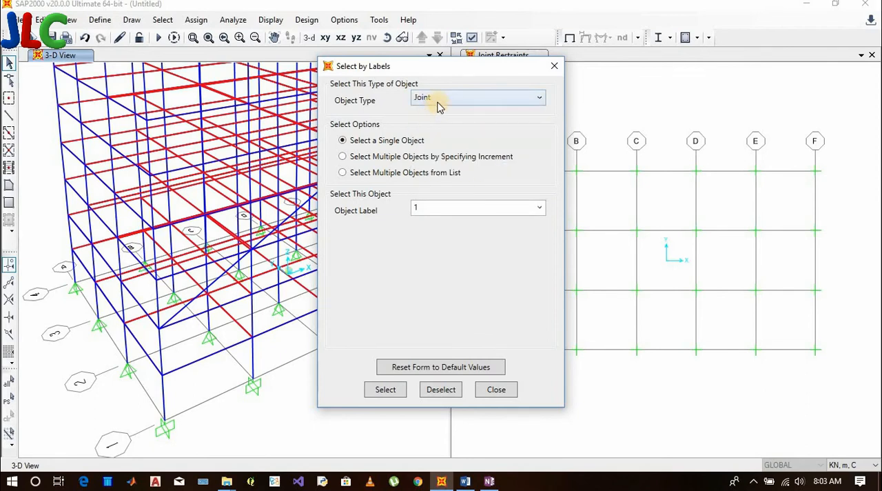
left_click(440, 100)
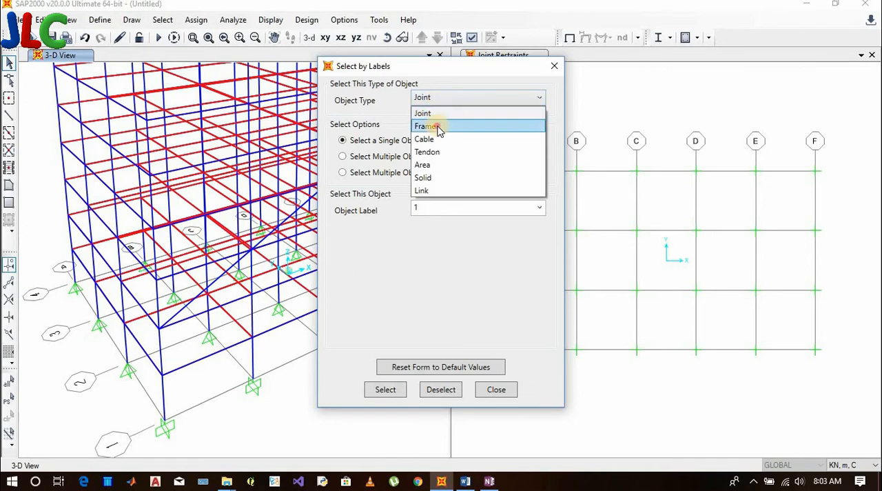
left_click(439, 124)
left_click(444, 102)
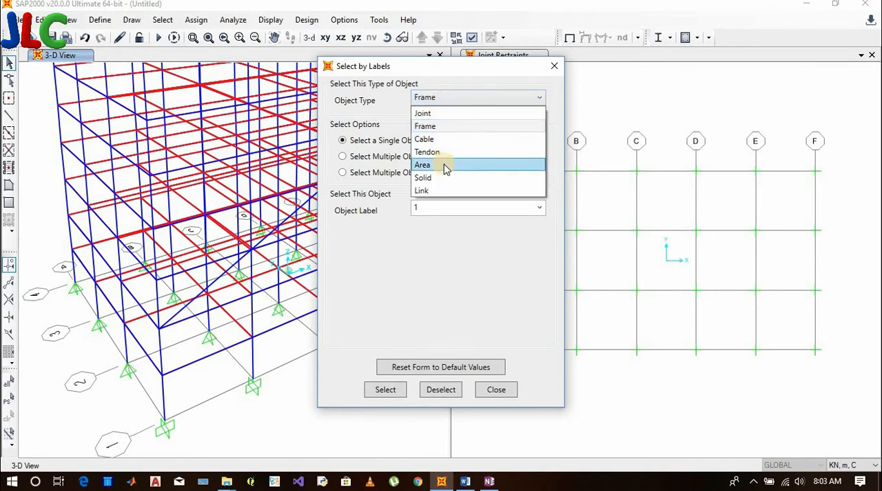
left_click(452, 101)
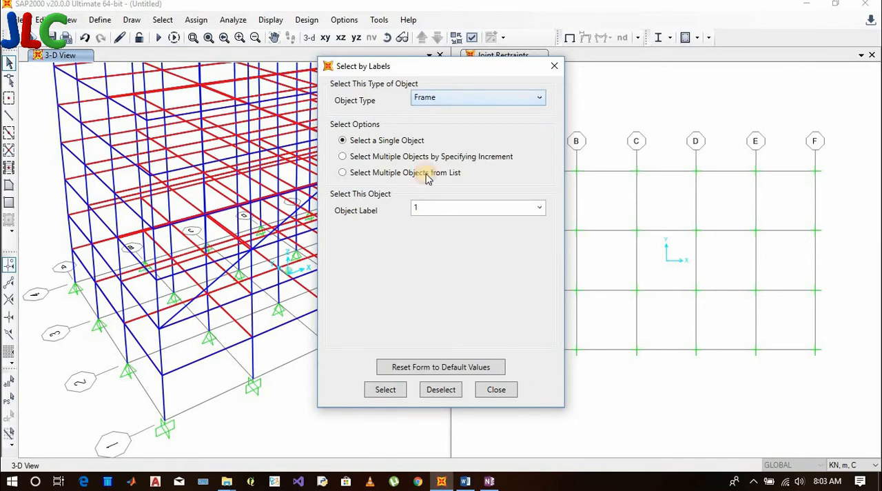
Select the single frame object with label 1
left_click(431, 204)
double_click(431, 204)
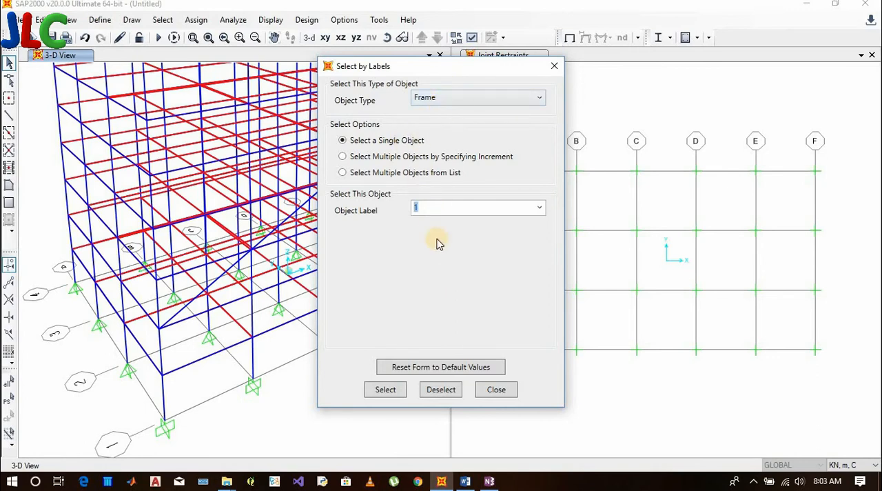
left_click(387, 391)
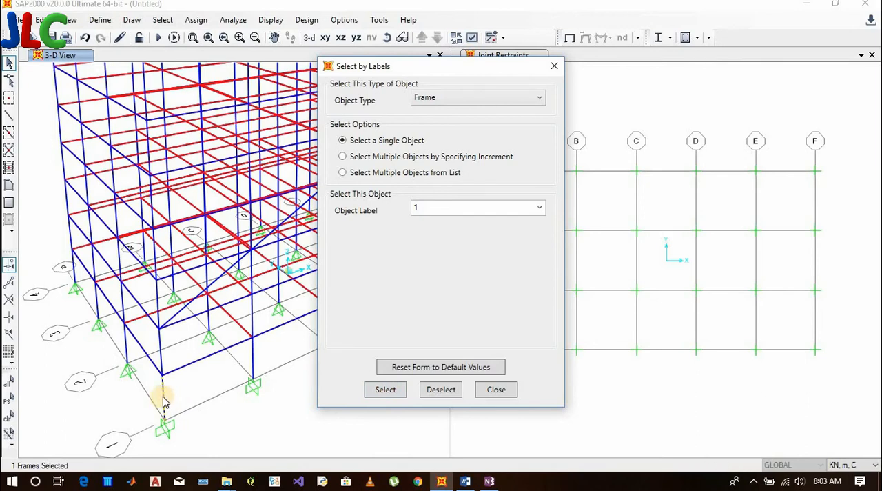
Check the label of the selected corner column in its line information, then deselect it and close label selection
right_click(163, 402)
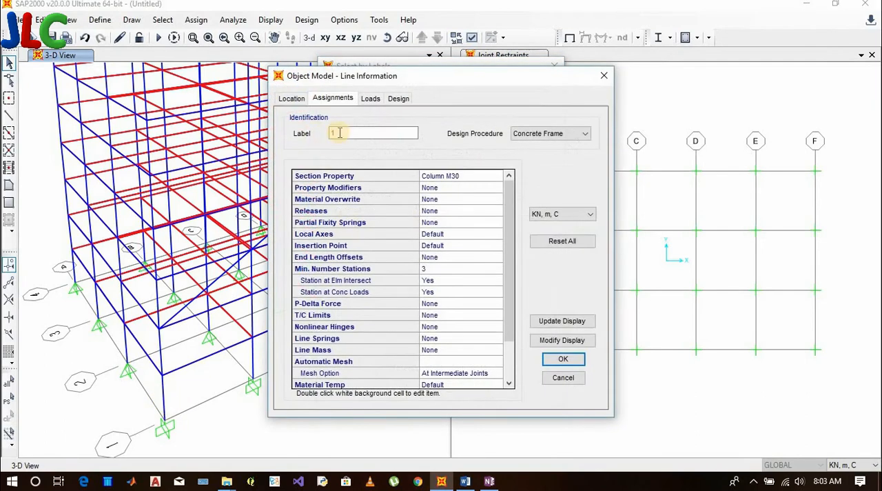
left_click(604, 75)
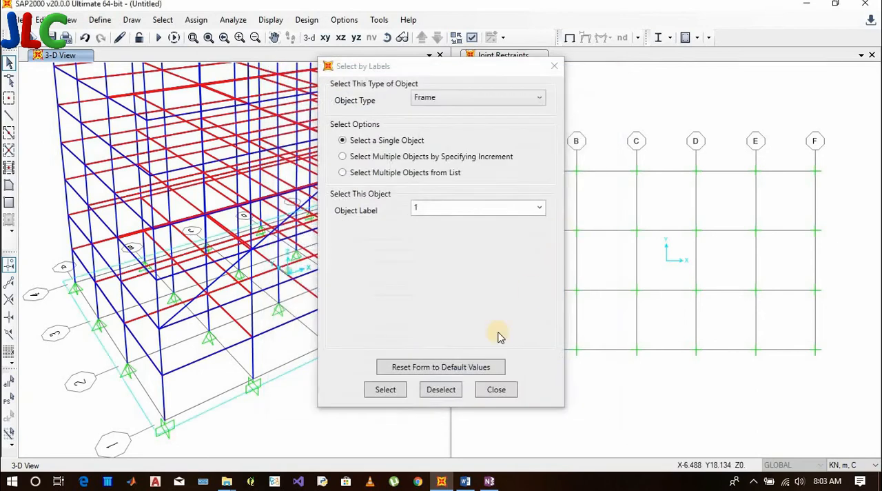
left_click(441, 391)
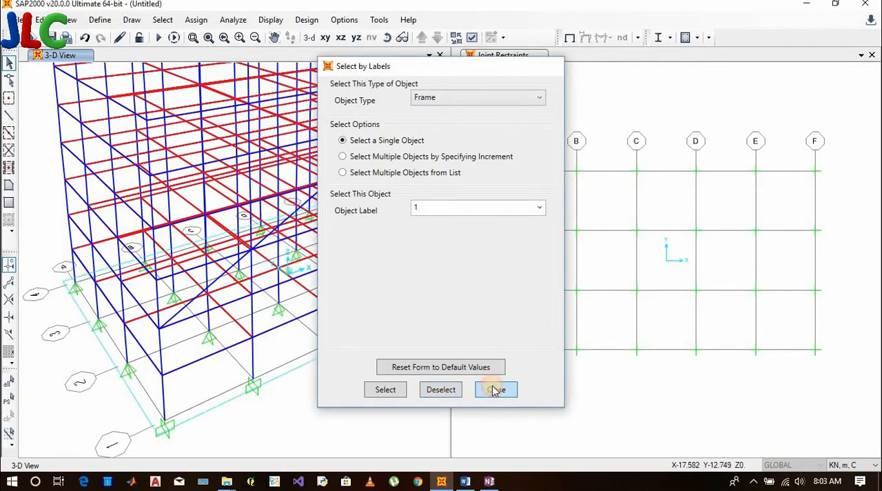
left_click(497, 389)
Highlight the SELECT ALL item in the Word list of selection methods and return to SAP2000
left_click(443, 481)
left_click_drag(348, 286, 256, 285)
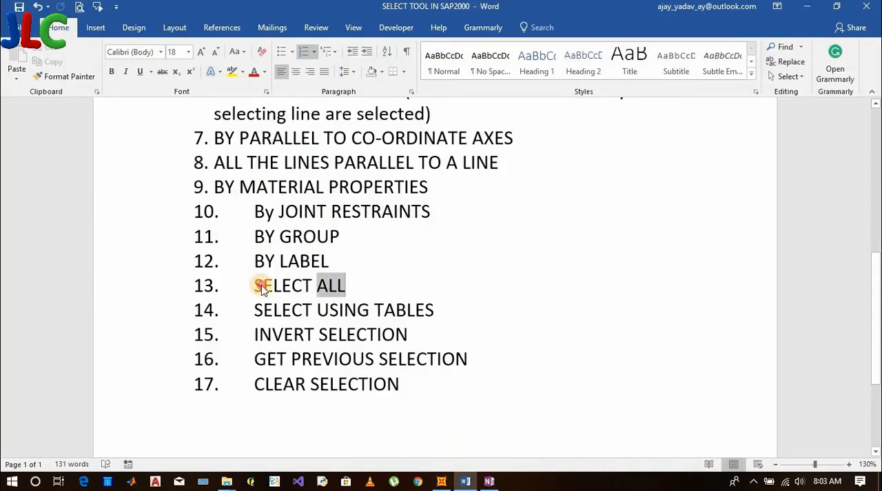
left_click(441, 482)
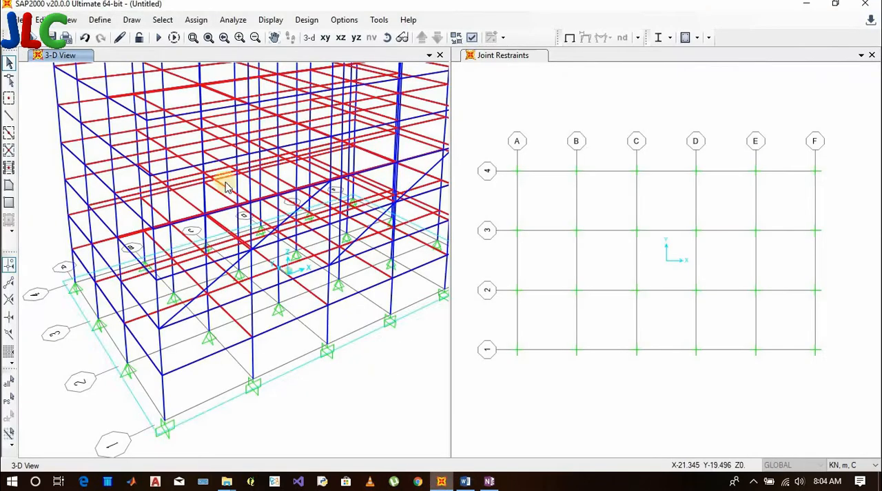
Select all objects in the model
left_click(196, 19)
mouse_move(165, 20)
mouse_move(219, 36)
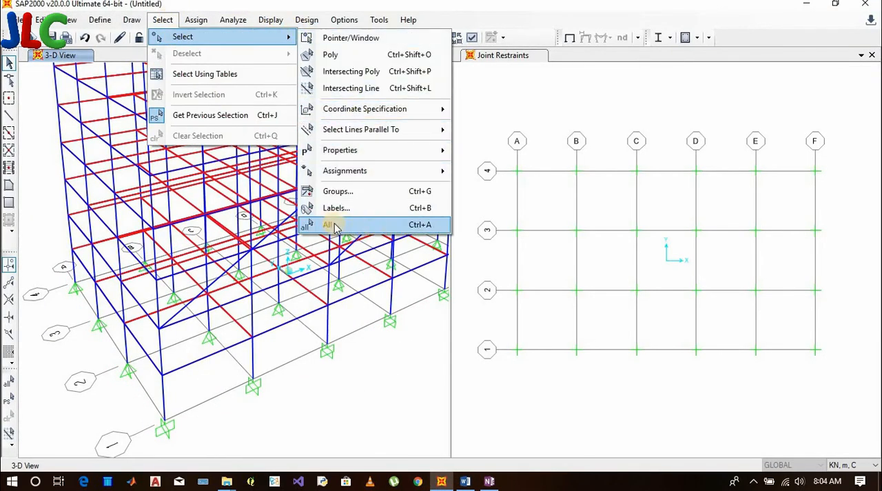
left_click(375, 233)
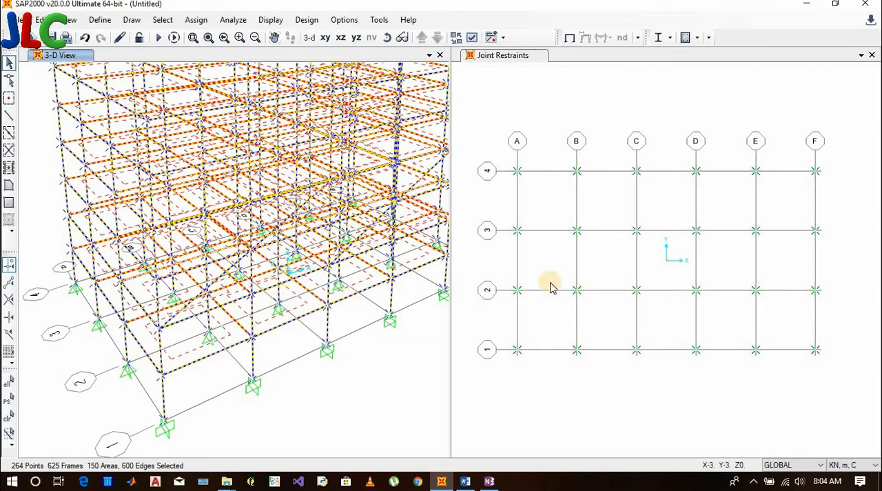
Highlight SELECT USING TABLES and then INVERT SELECTION in the Word list, and return to SAP2000
key("alt+Tab")
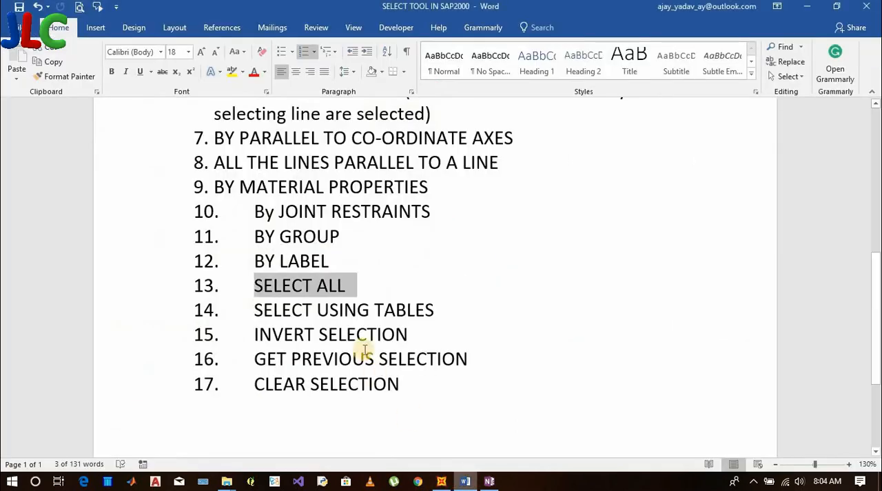
left_click(342, 312)
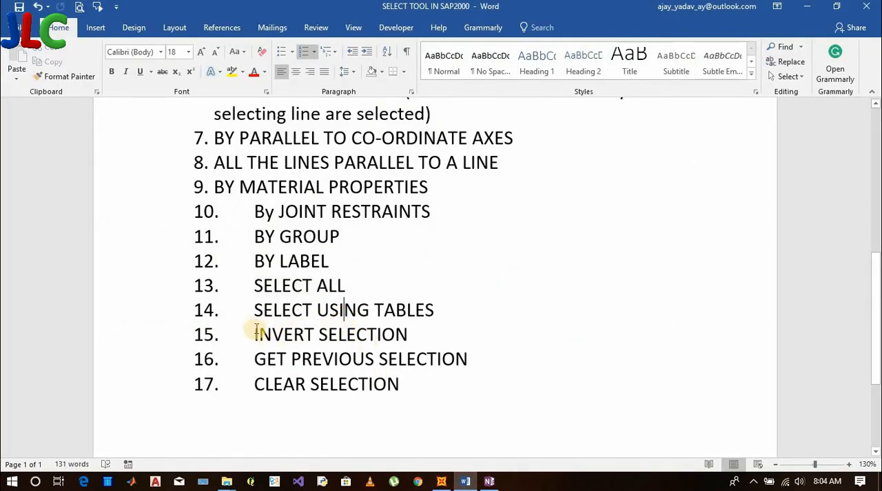
left_click_drag(255, 310, 445, 312)
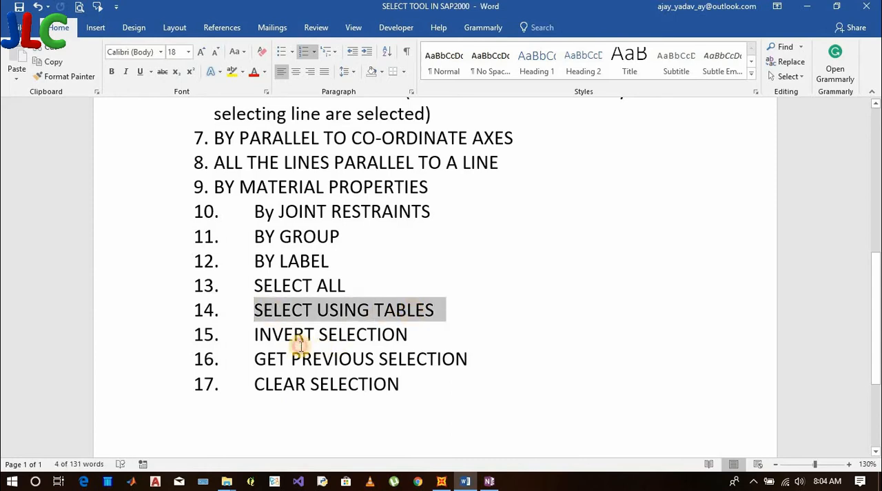
left_click_drag(256, 335, 419, 327)
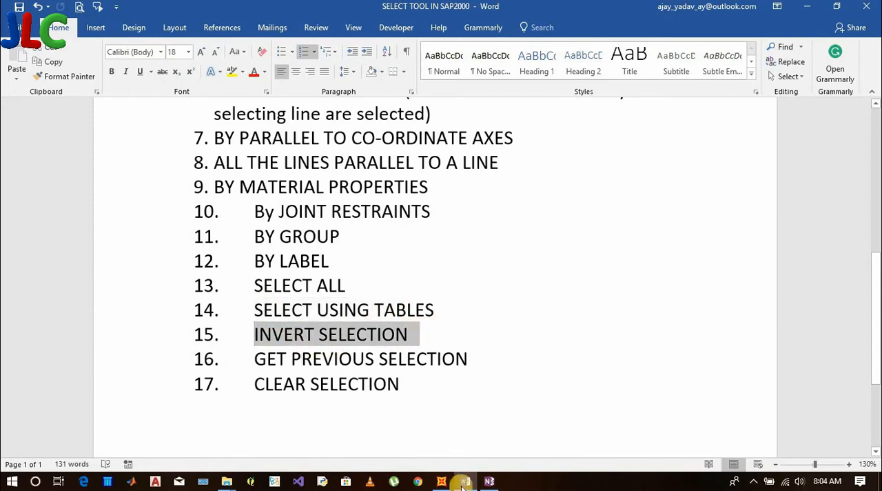
key("alt+Tab")
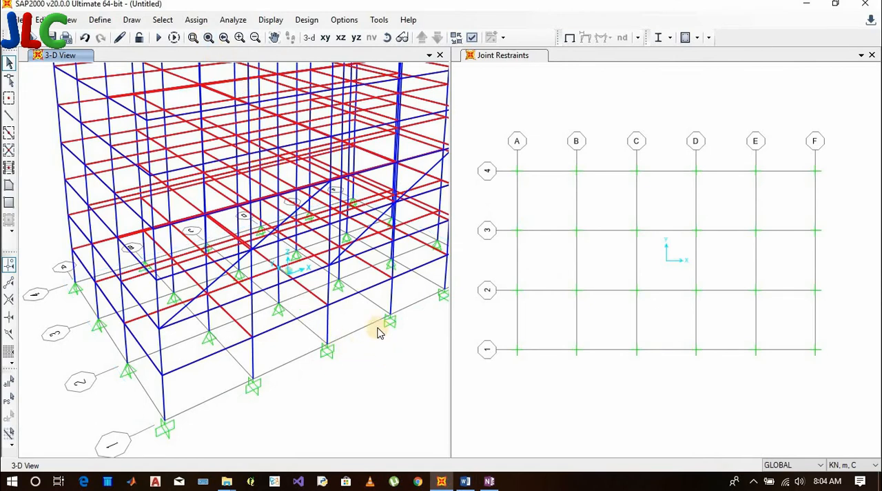
Select all lines parallel to the global X and Y axes, move the dialog off the 3-D model, and close it
left_click(166, 20)
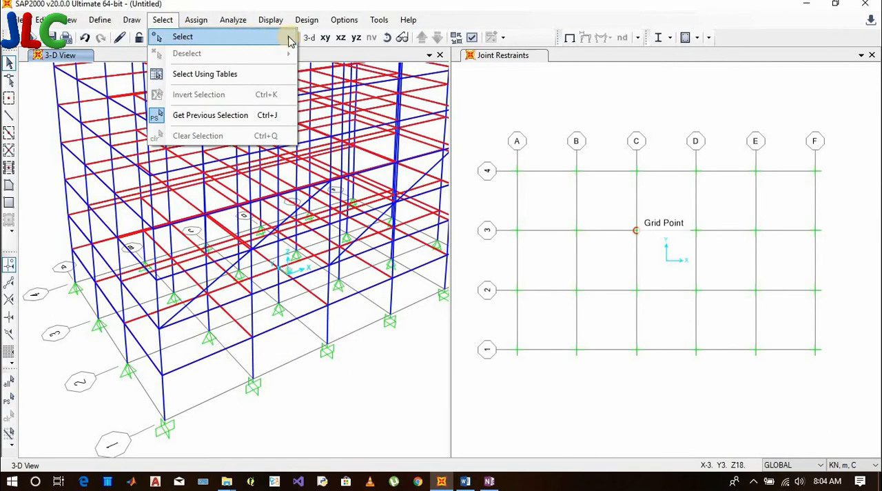
mouse_move(291, 36)
mouse_move(386, 134)
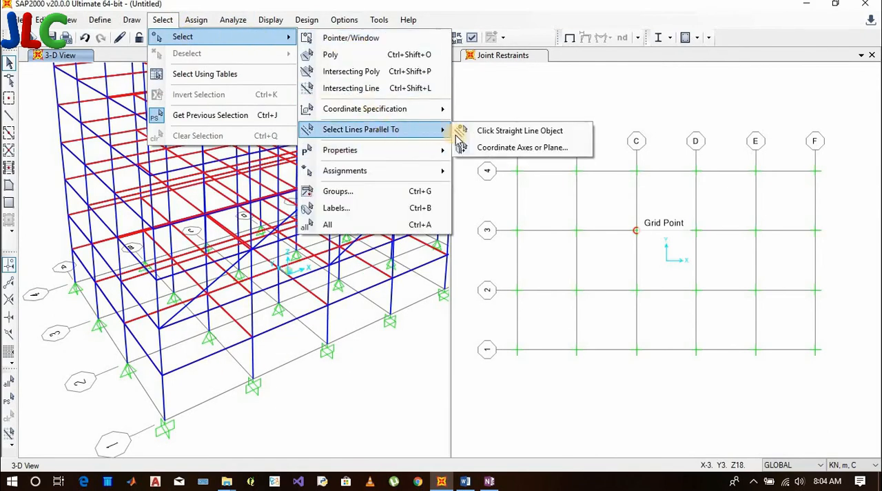
left_click(473, 148)
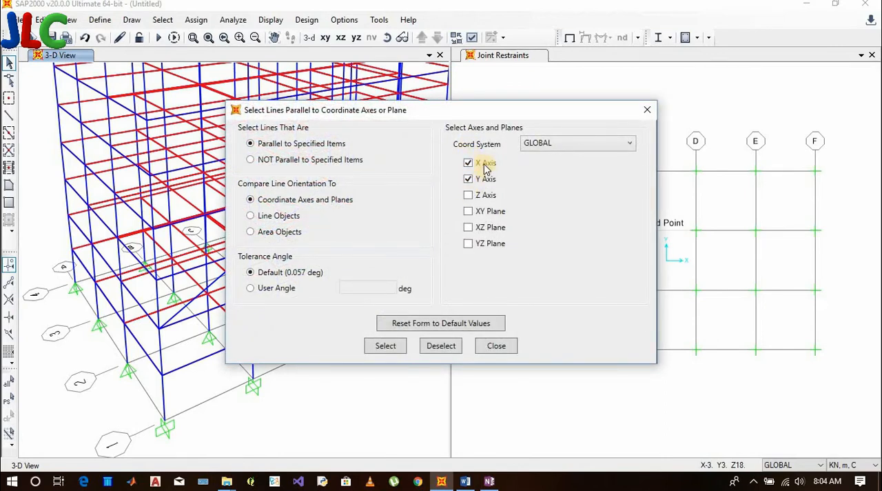
left_click(390, 346)
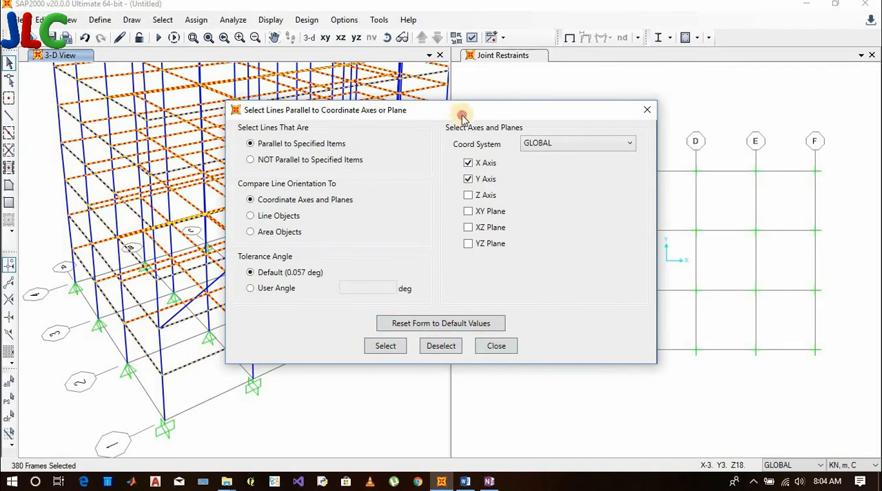
left_click_drag(462, 116, 601, 87)
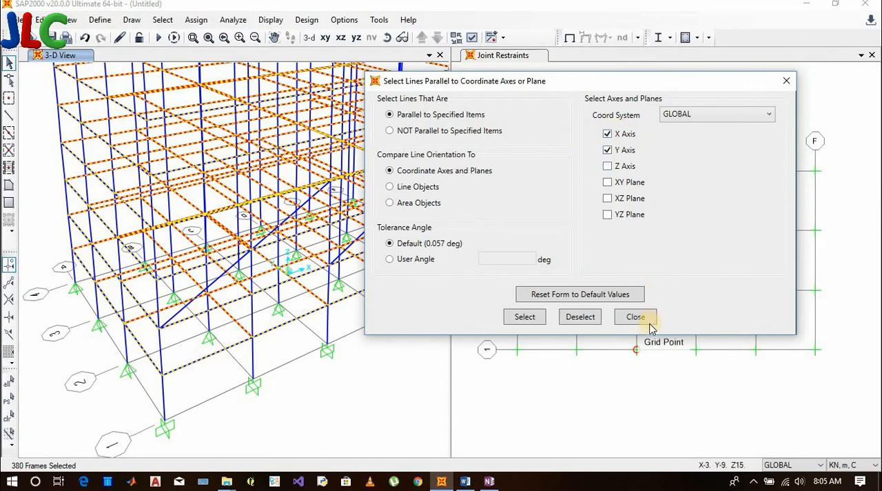
left_click(525, 316)
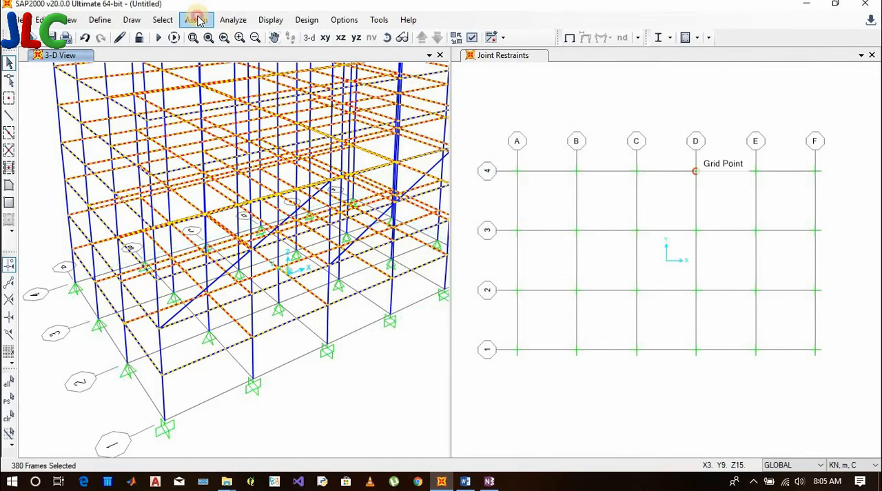
Invert the selection of horizontal members, and clear the resulting selection
left_click(196, 19)
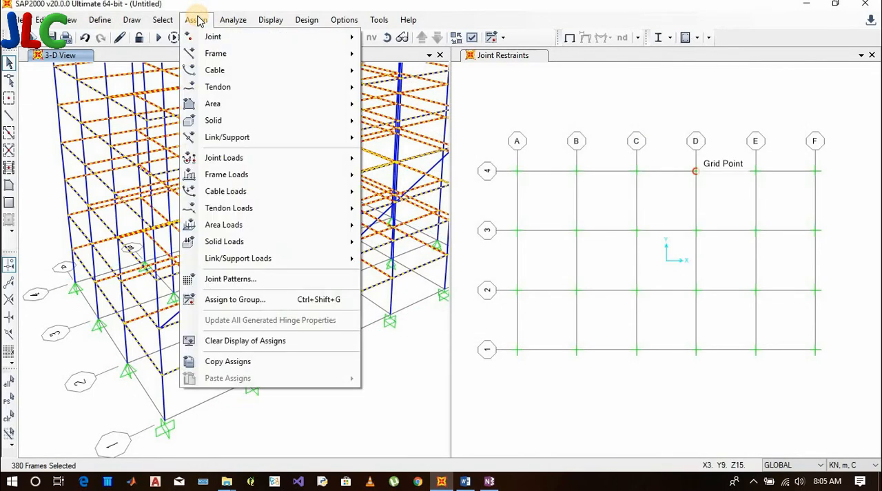
mouse_move(163, 19)
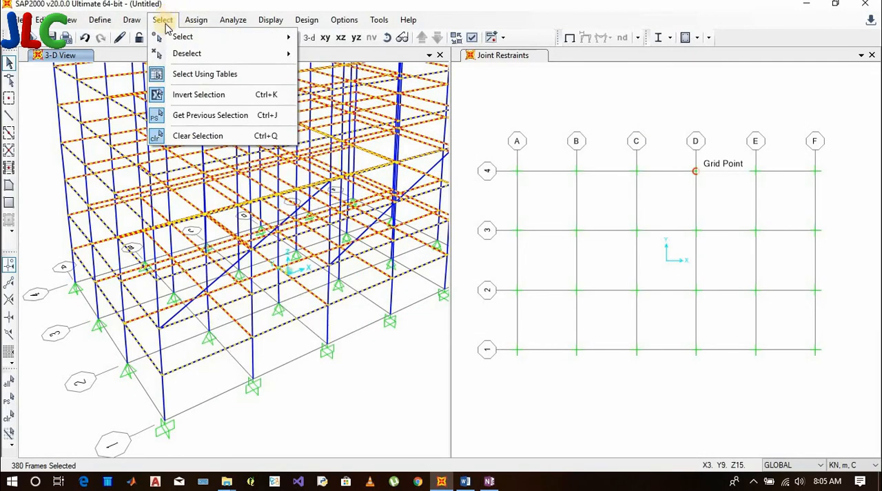
left_click(191, 96)
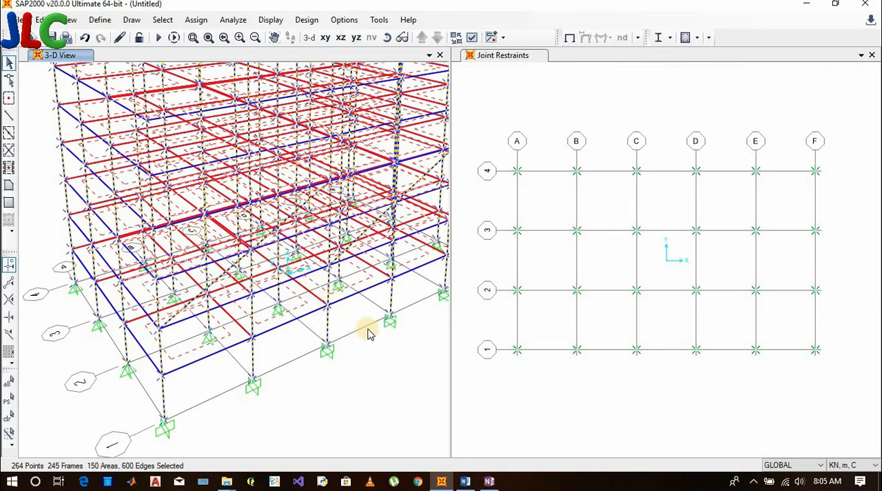
key("ctrl+q")
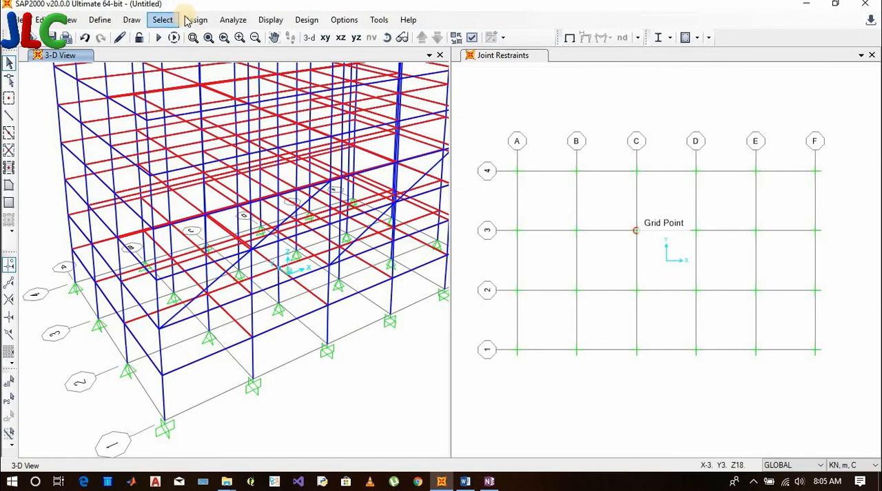
Check the method list in Word, return to SAP2000, restore the previous selection, and clear it again
left_click(467, 482)
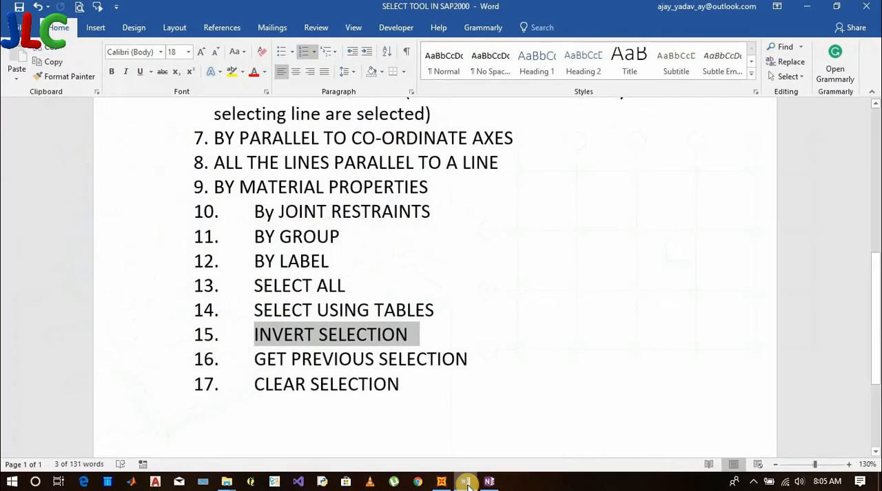
left_click(467, 482)
left_click(162, 20)
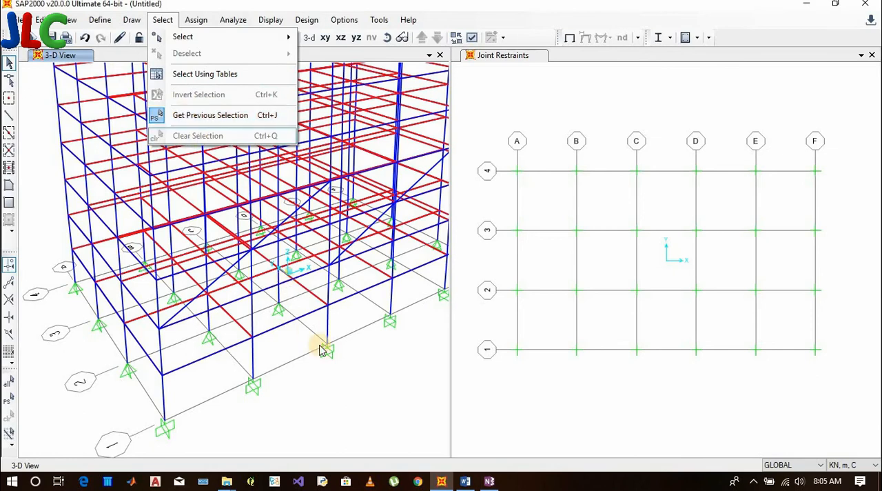
key("Escape")
left_click(163, 20)
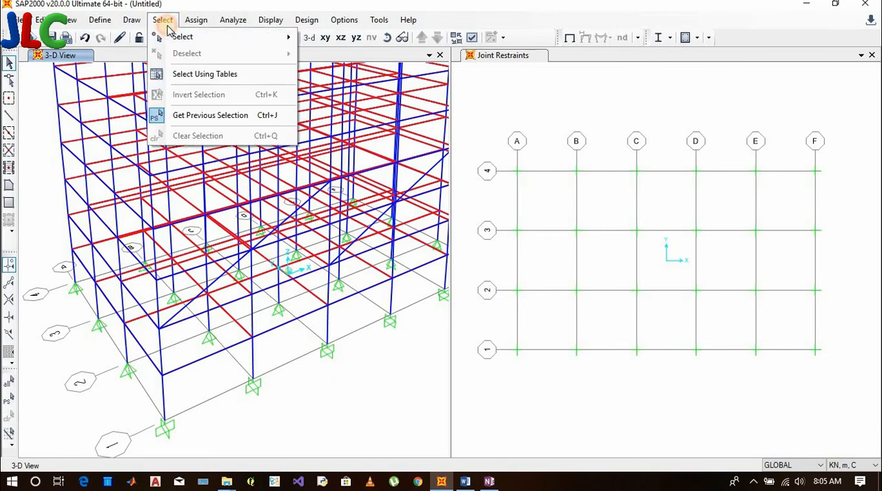
left_click(223, 117)
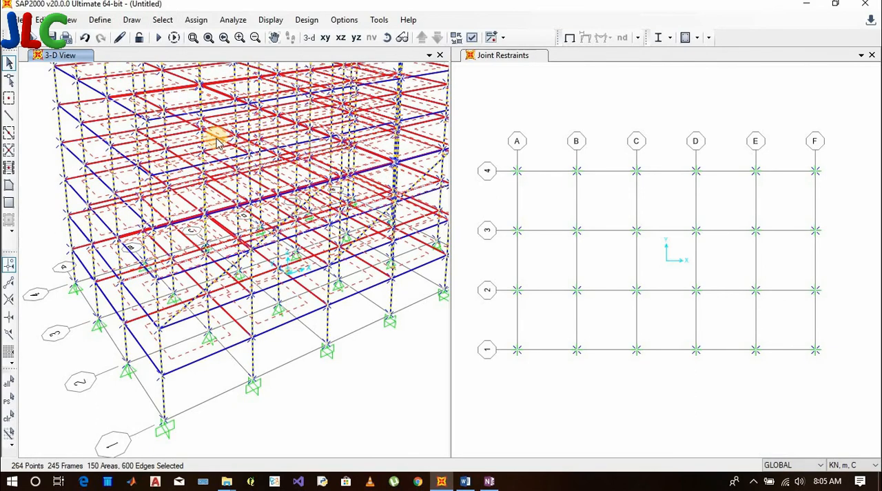
key("ctrl+q")
Select and clear a lower-story front beam with its slab panel, restore that selection with Get Previous Selection, and clear it again
left_click(289, 319)
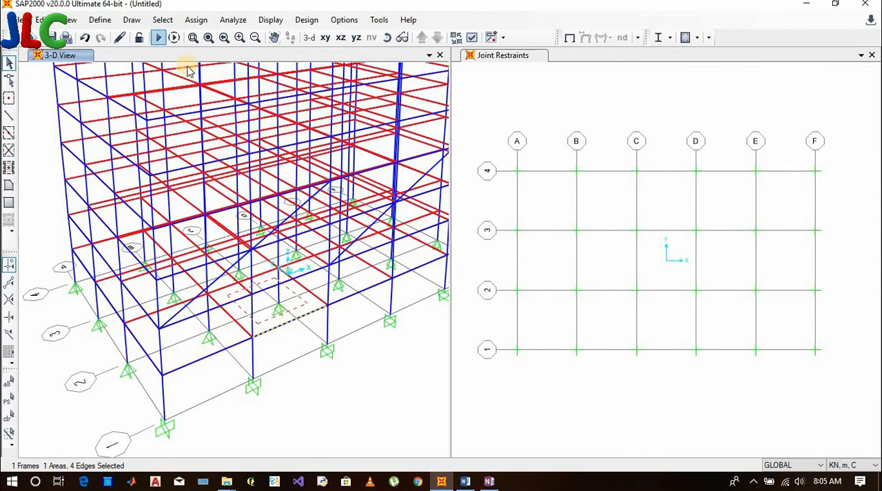
key("ctrl+q")
left_click(163, 19)
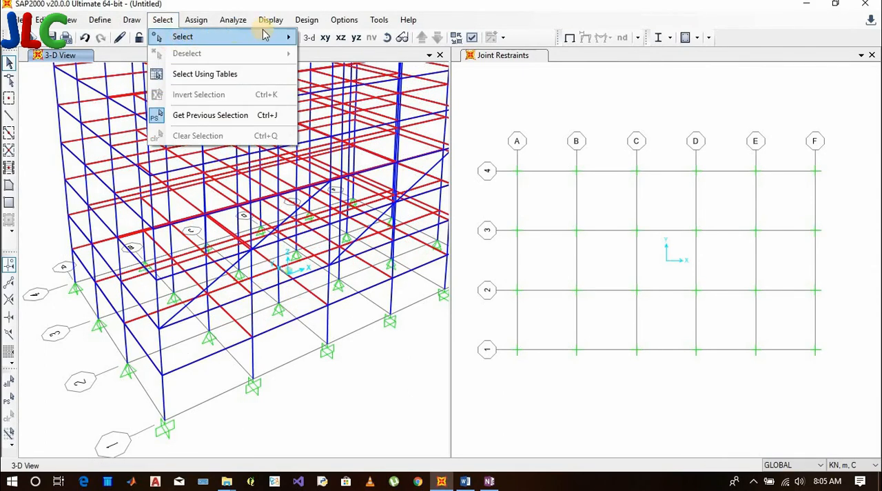
left_click(200, 116)
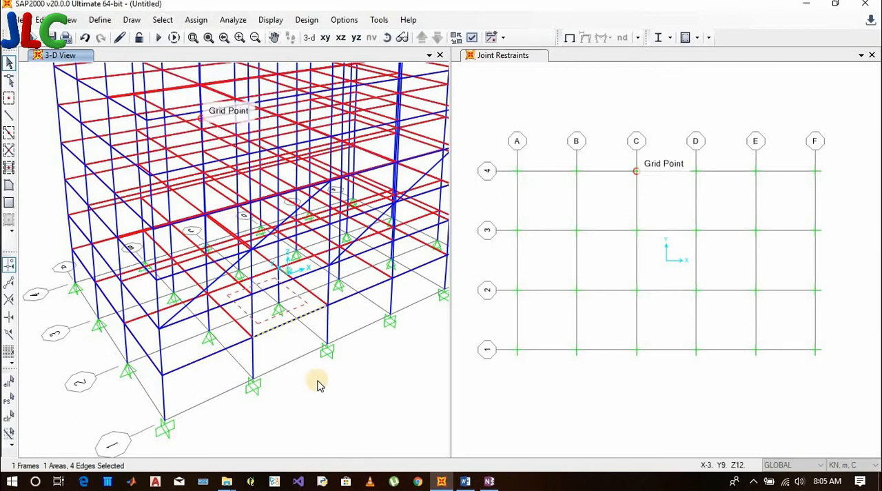
key("ctrl+q")
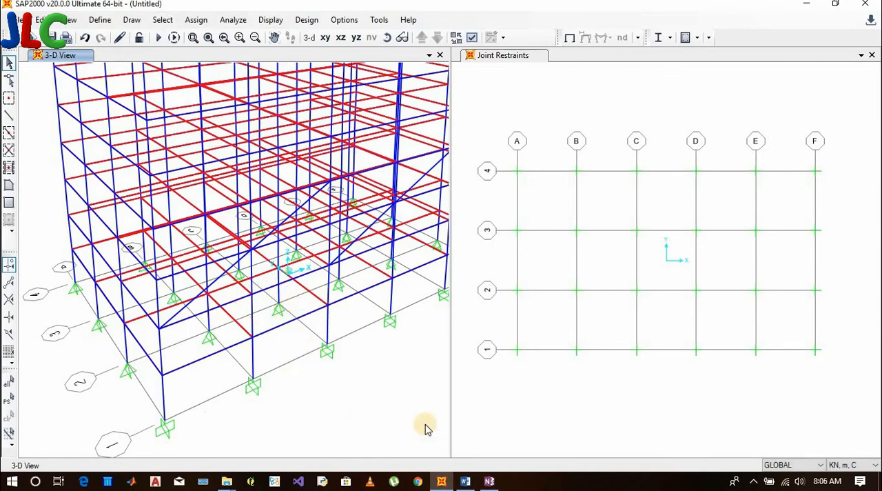
Select the objects in the lower front bays of the 3-D model with a crossing window, and use Clear Selection on them
left_click(162, 19)
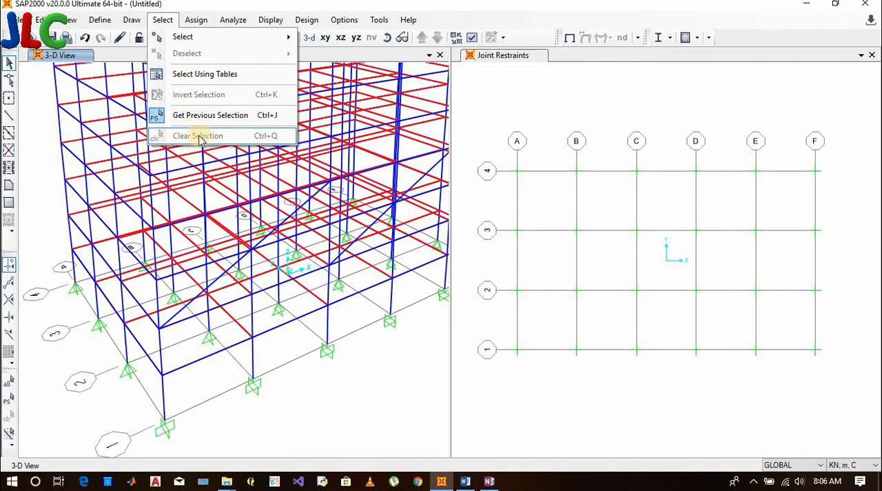
left_click(326, 363)
left_click_drag(375, 388, 219, 284)
left_click(163, 20)
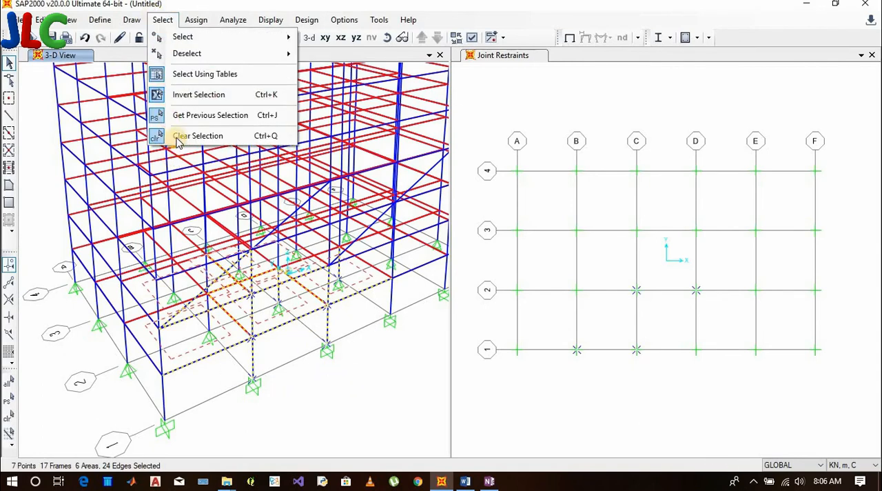
left_click(177, 139)
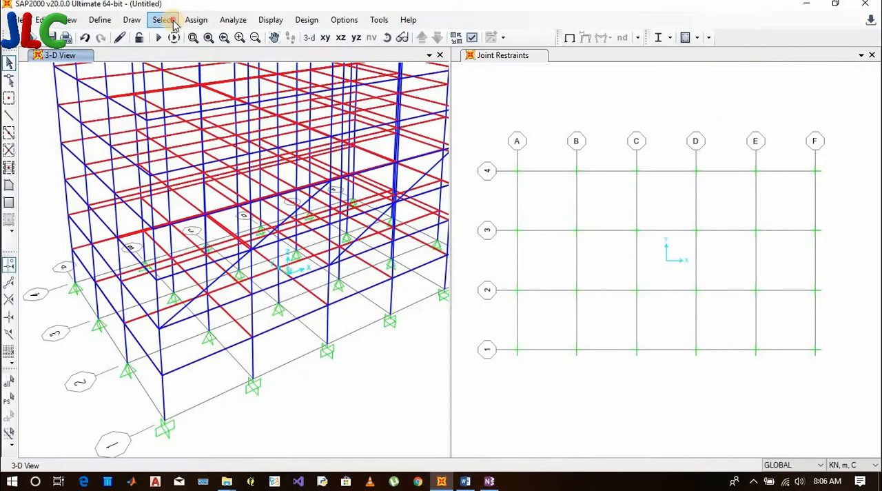
Start Select Using Tables, add Area Section Assignments to the joint and frame assignment tables already chosen, and display the tables
left_click(164, 19)
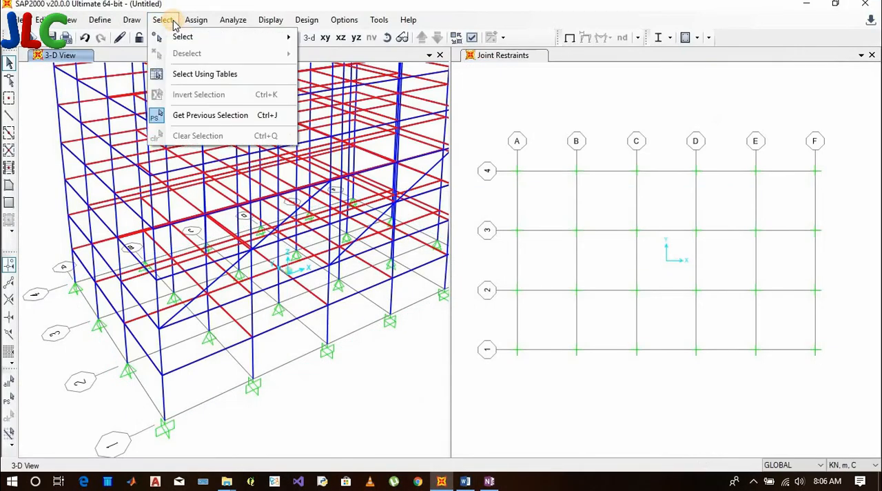
left_click(166, 20)
left_click(166, 20)
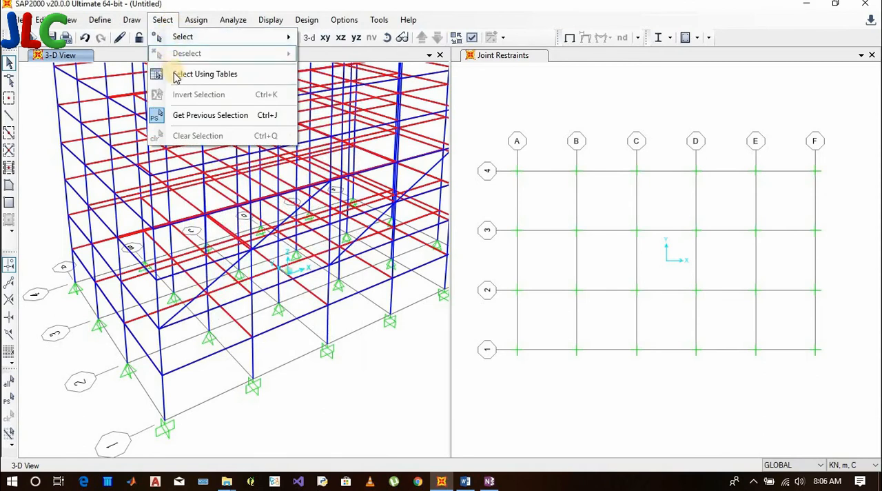
left_click(176, 74)
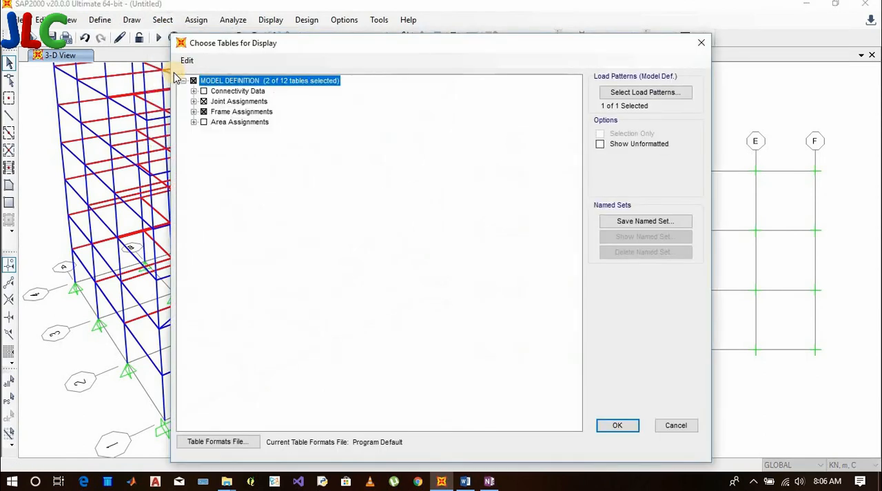
left_click(195, 101)
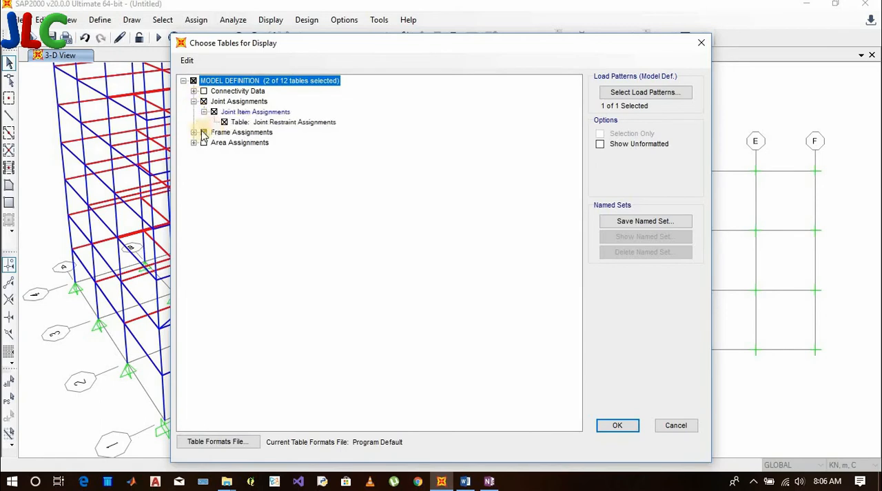
left_click(194, 133)
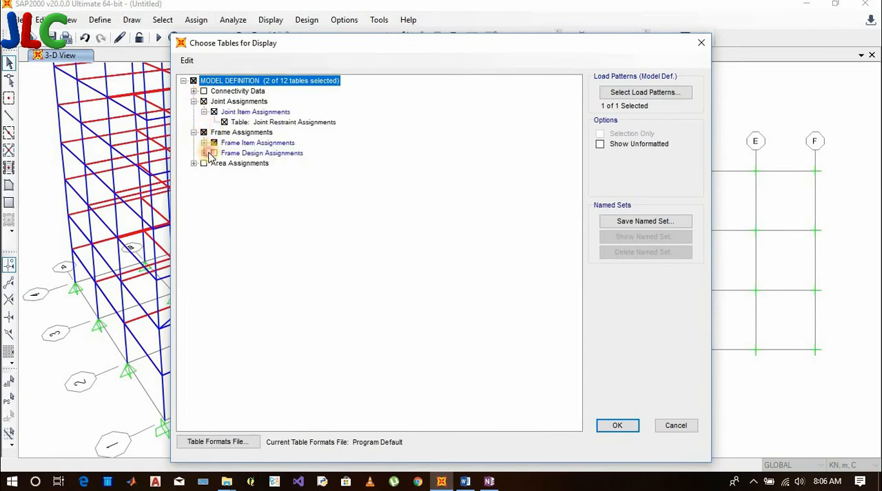
left_click(204, 153)
left_click(194, 184)
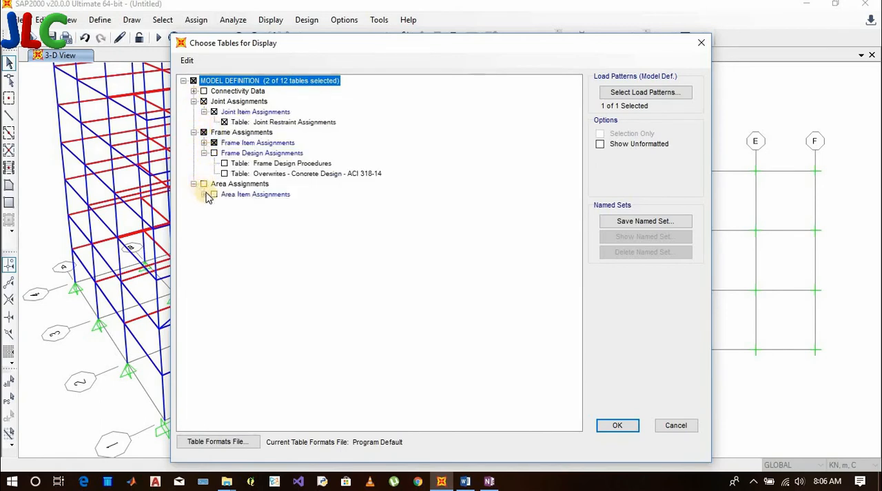
left_click(204, 194)
left_click(224, 204)
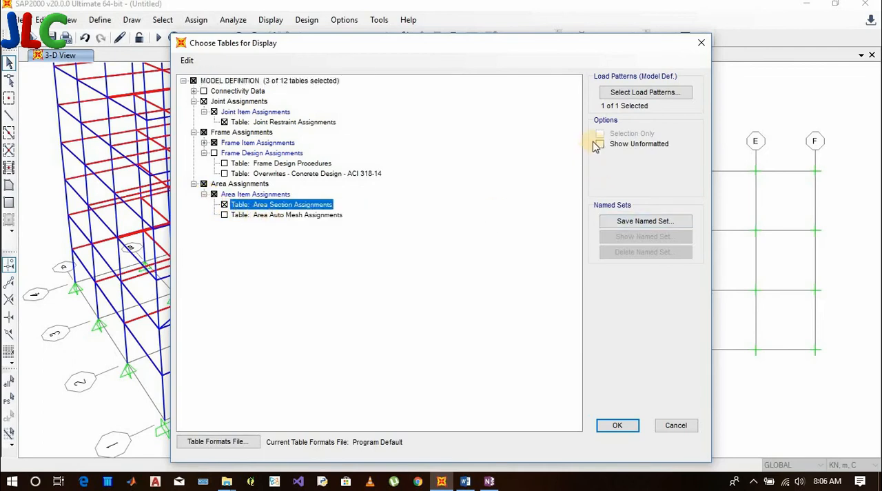
left_click(619, 425)
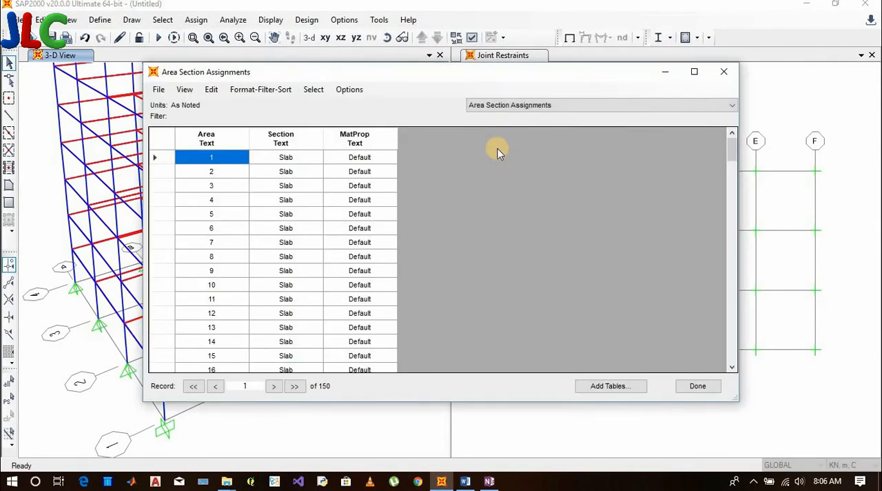
Move the table window off the 3-D model, and highlight frames 3 and 4 in the Frame Section Assignments table
left_click_drag(493, 50, 510, 22)
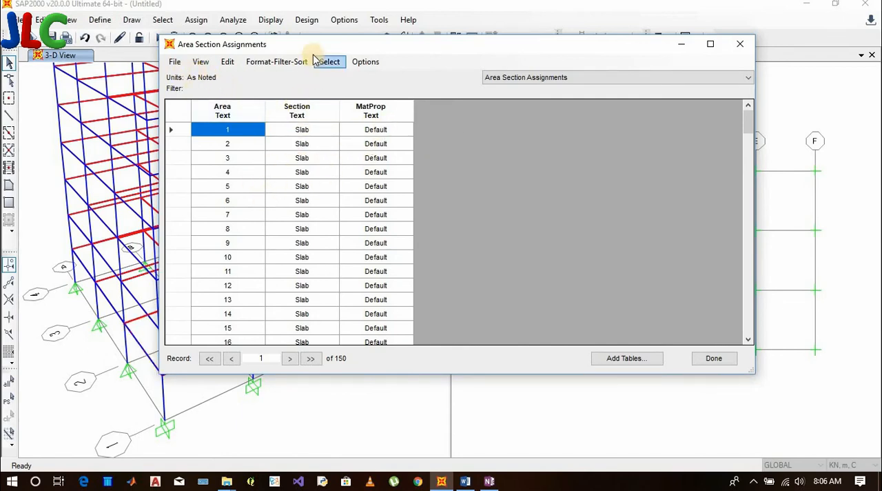
left_click_drag(413, 43, 471, 54)
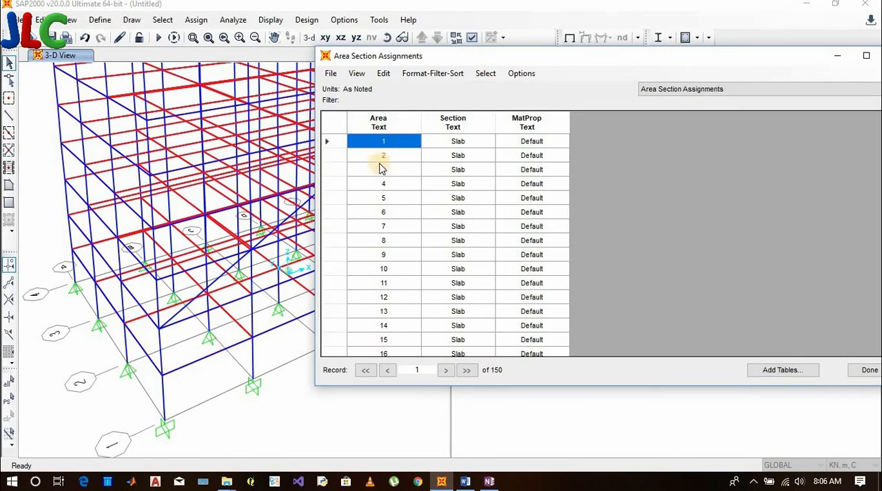
left_click(185, 339)
left_click_drag(569, 59, 563, 48)
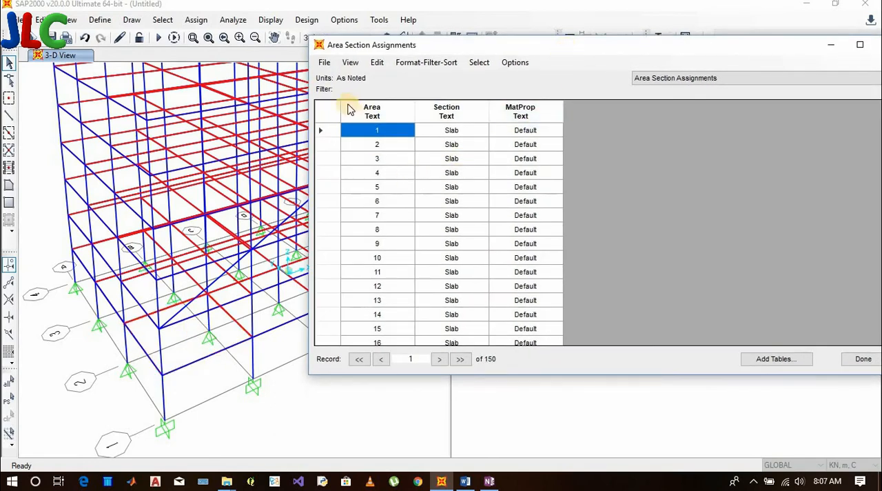
left_click(689, 81)
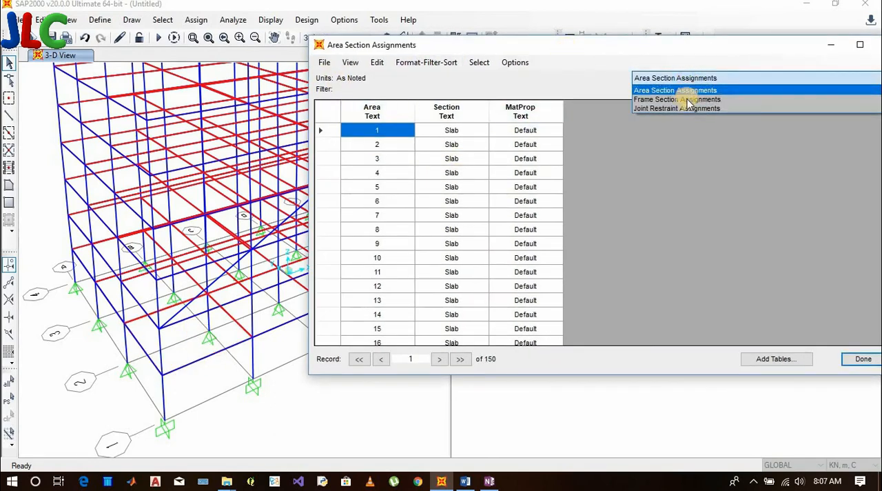
left_click(689, 100)
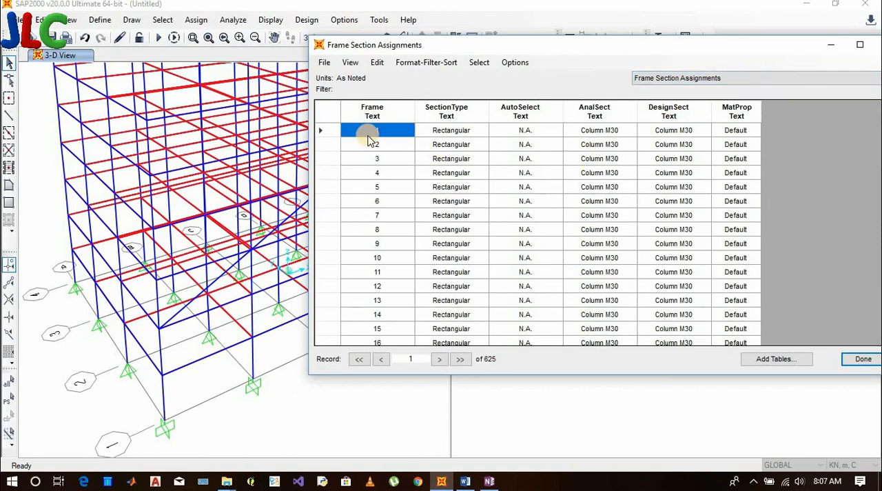
left_click(371, 159)
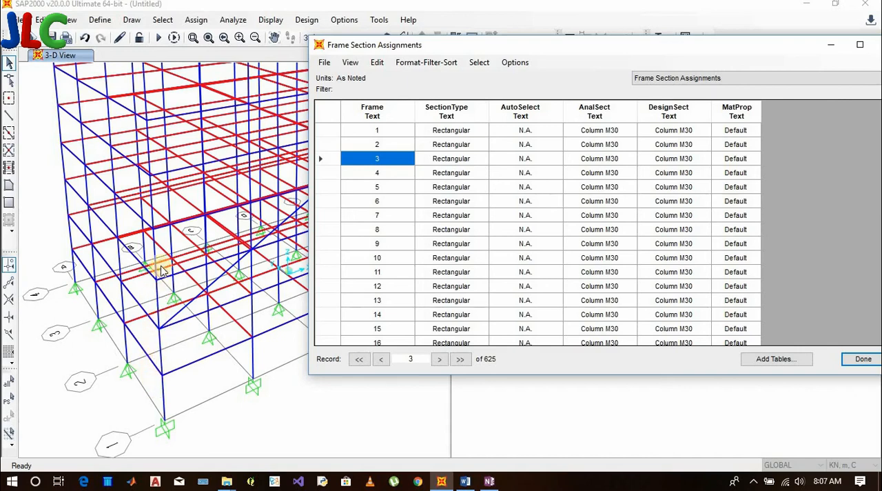
left_click(358, 173)
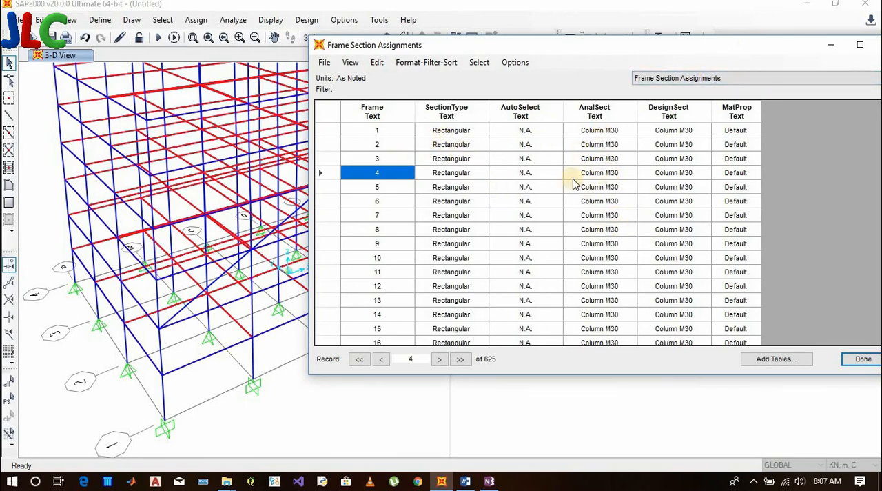
Highlight frame 621 near the end of the Frame Section Assignments table, and uncover the 3-D model to view that member
scroll(442, 269, "down", 20)
scroll(473, 284, "down", 20)
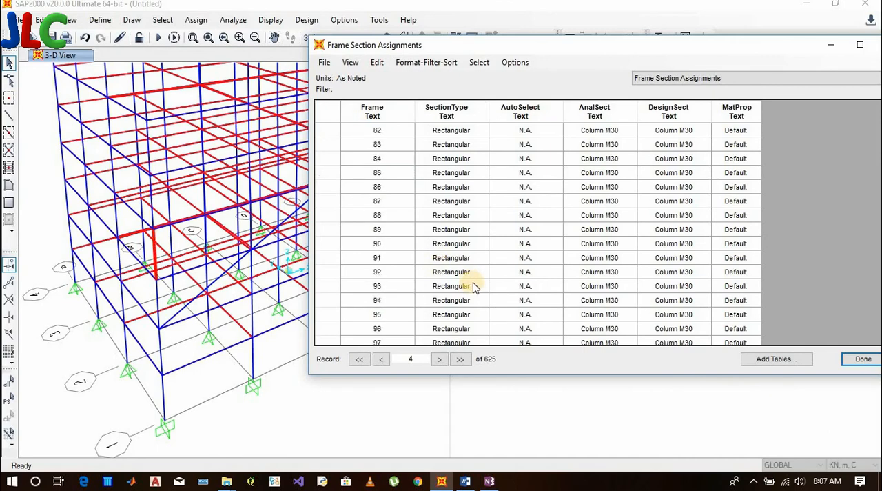
left_click_drag(730, 46, 638, 61)
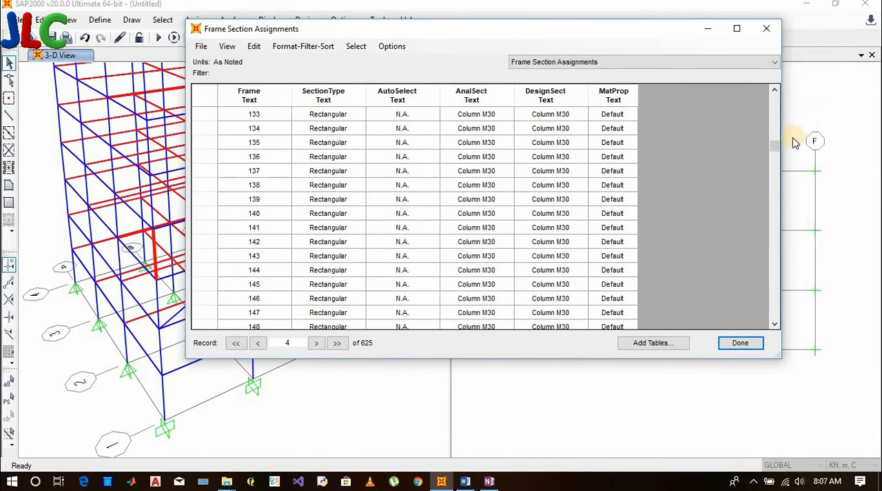
left_click_drag(776, 148, 774, 331)
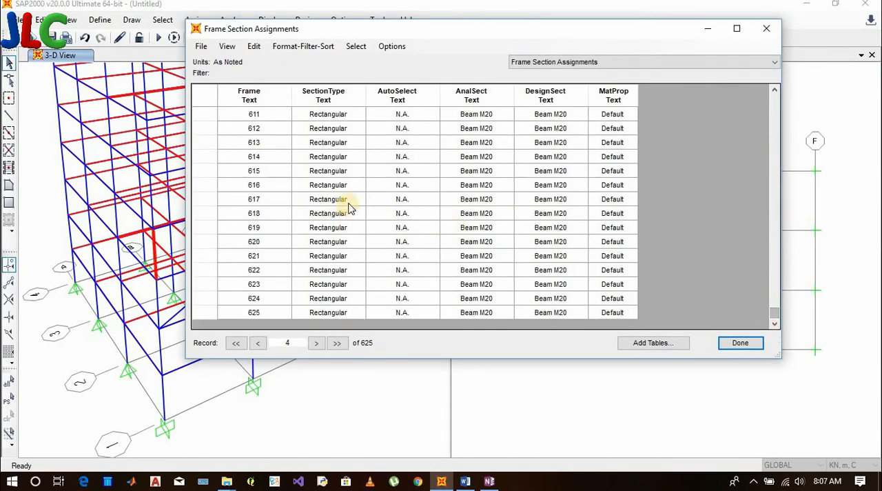
left_click(259, 255)
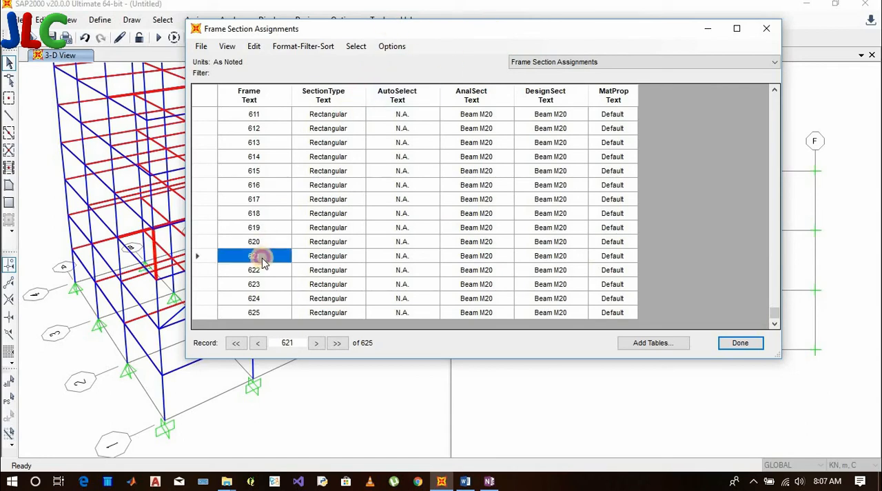
left_click_drag(437, 34, 588, 313)
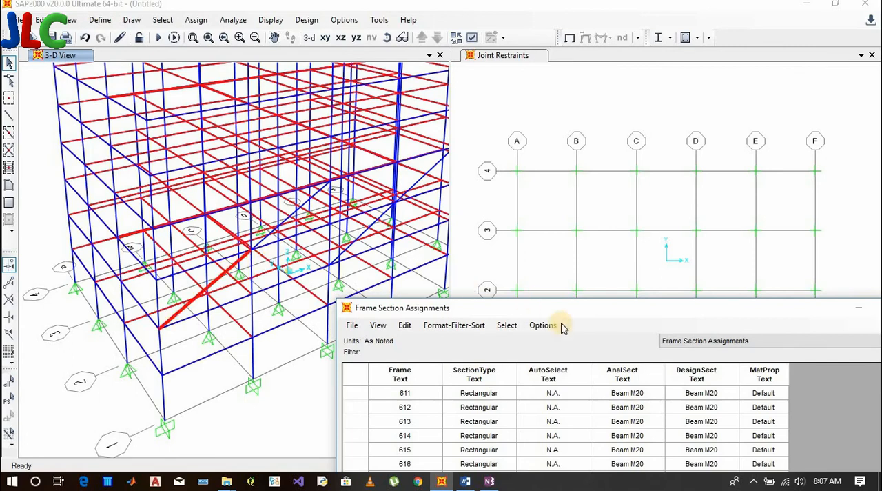
left_click_drag(602, 313, 460, 97)
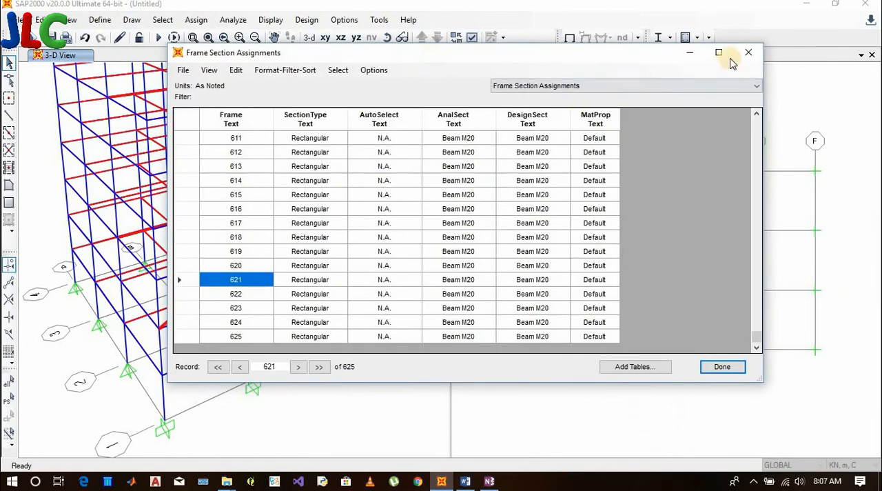
Switch to the Joint Restraint Assignments table, move it off the 3-D model, and highlight joints 34 and 122
left_click(634, 89)
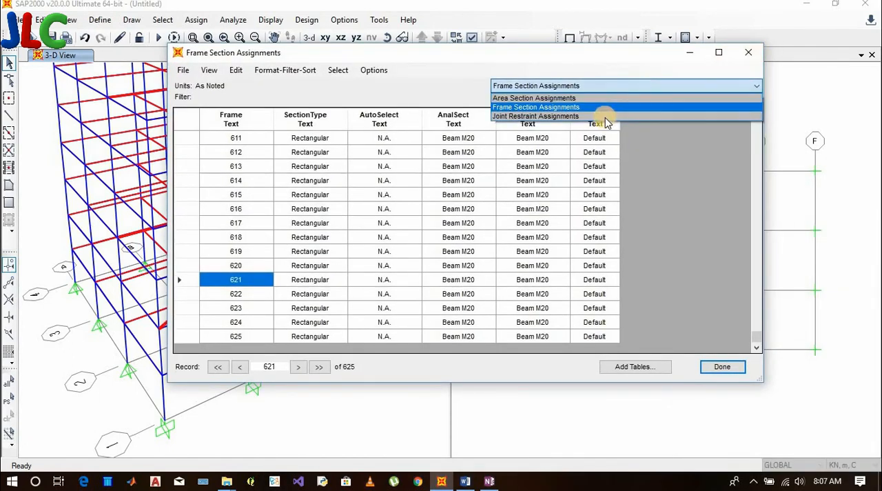
left_click(545, 117)
left_click_drag(498, 61, 727, 47)
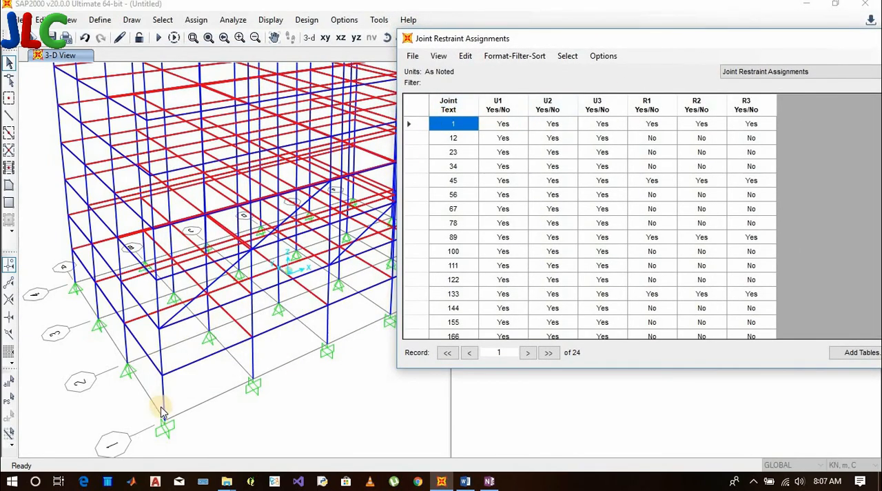
left_click(459, 168)
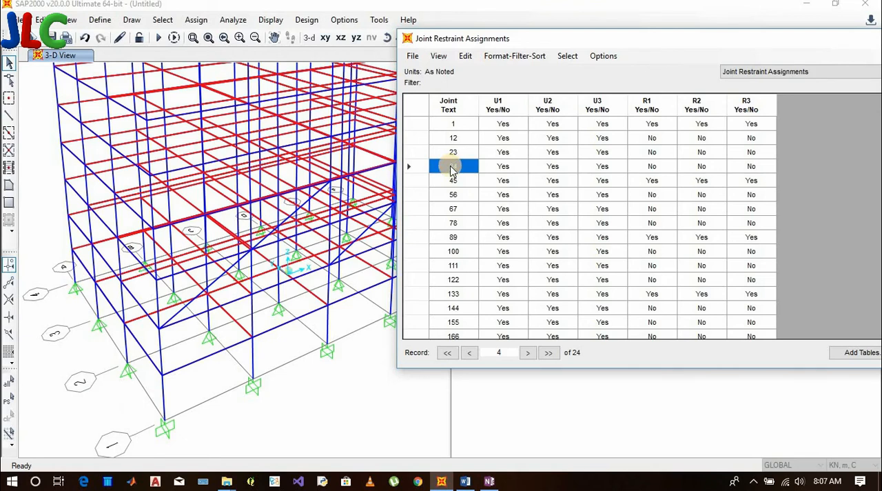
left_click(453, 281)
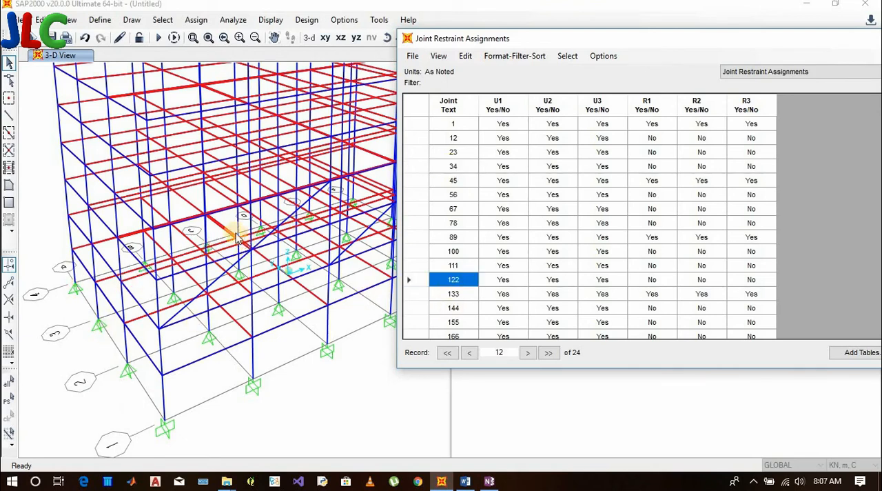
Uncover the 3-D model, close the Joint Restraint Assignments table, and return to the CLEAR SELECTION entry of the Word list
left_click_drag(702, 39, 206, 247)
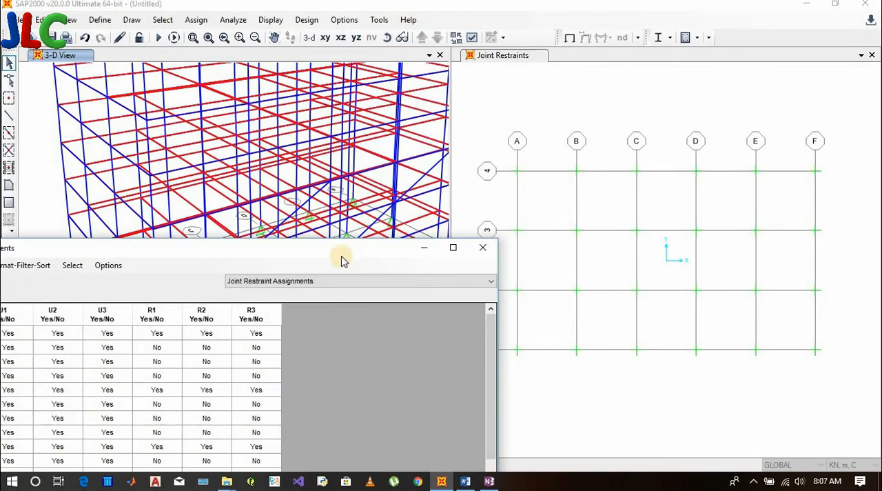
left_click_drag(344, 256, 532, 49)
left_click(670, 40)
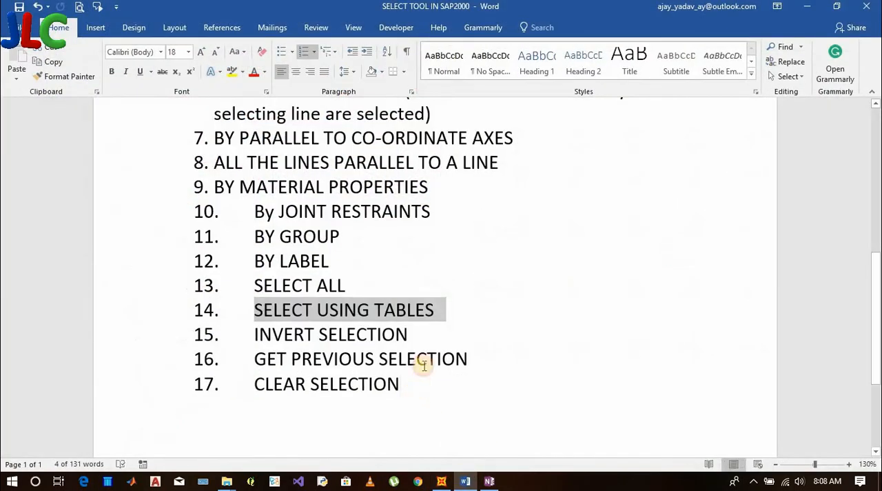
left_click(418, 380)
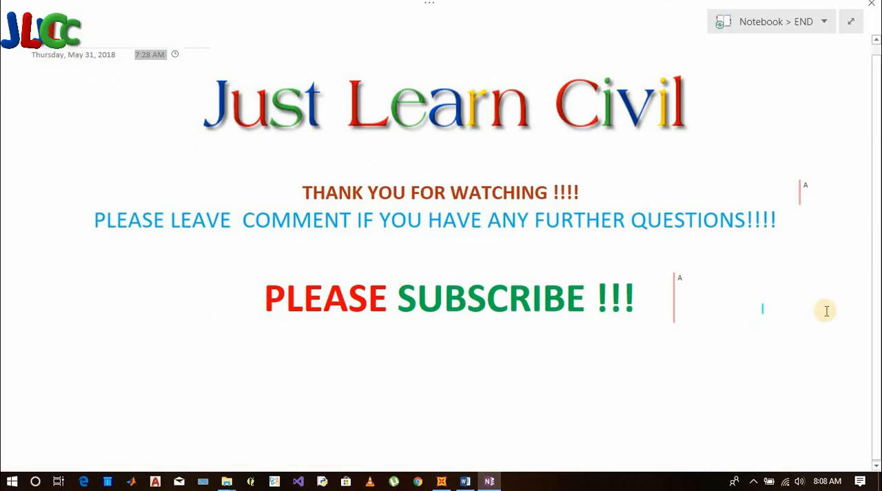